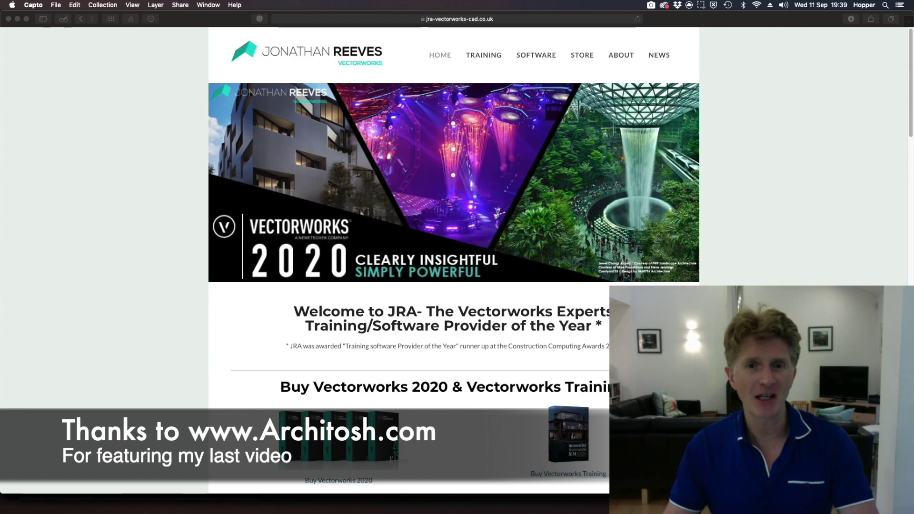
Browse the reseller's site and go to its Vectorworks sales page under SOFTWARE
scroll(454, 262, down, 1)
scroll(454, 262, down, 3)
scroll(454, 262, up, 3)
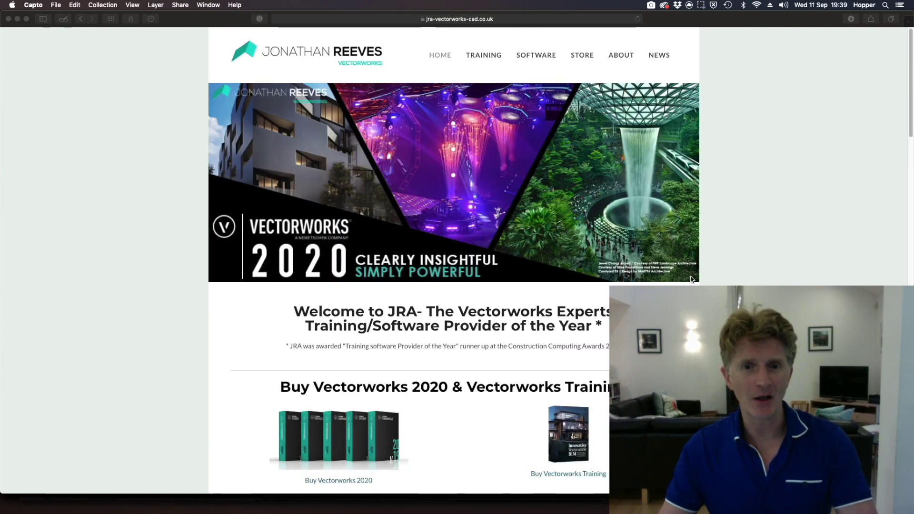
scroll(454, 261, down, 1)
scroll(454, 262, down, 10)
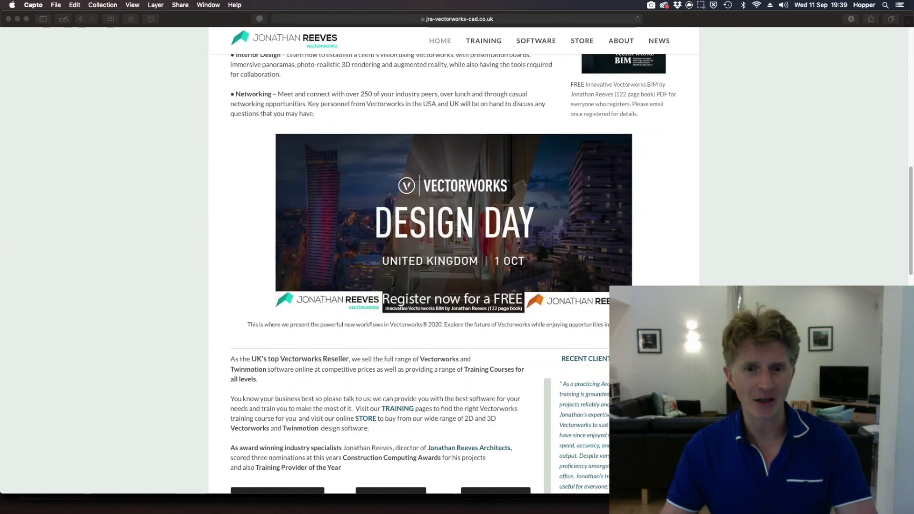
scroll(454, 262, down, 10)
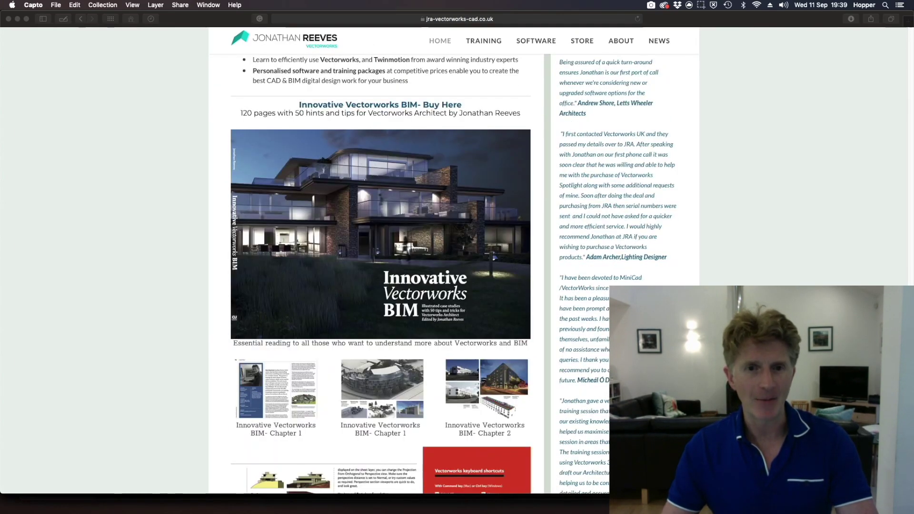
scroll(368, 233, down, 3)
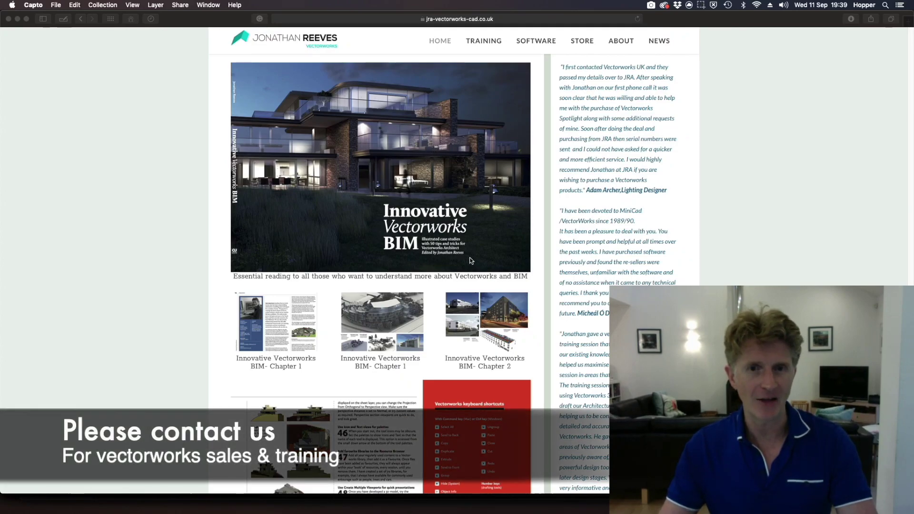
scroll(468, 260, up, 12)
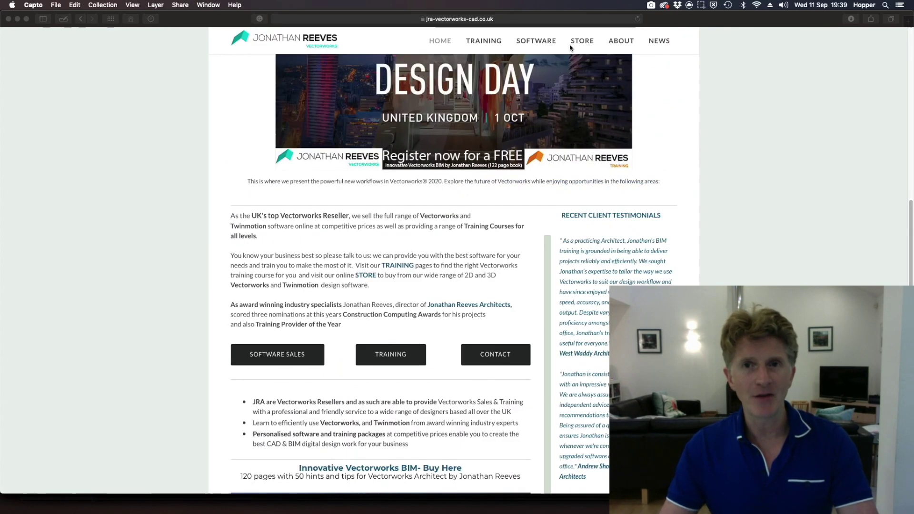
click(535, 41)
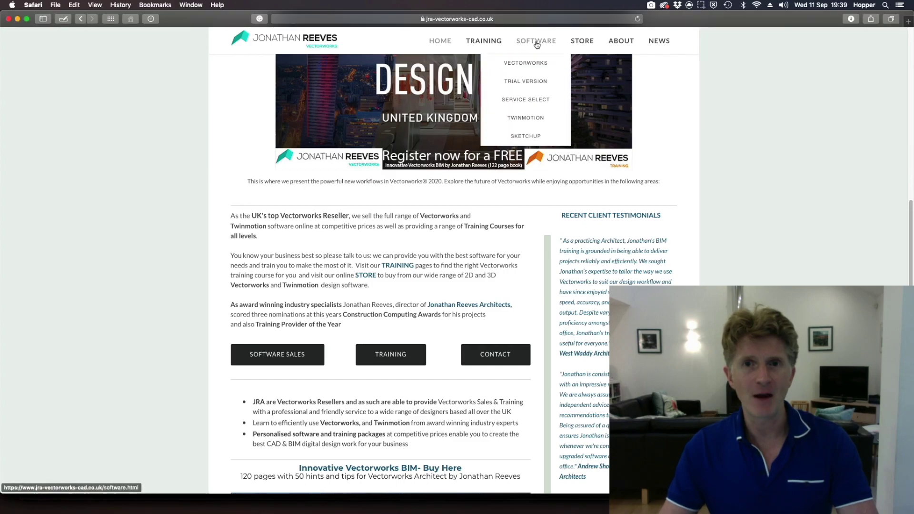
click(529, 64)
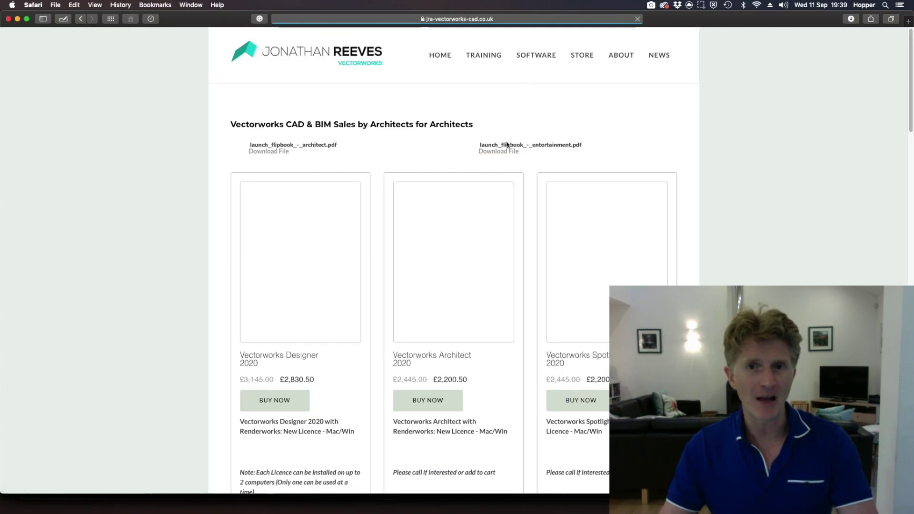
scroll(502, 202, down, 15)
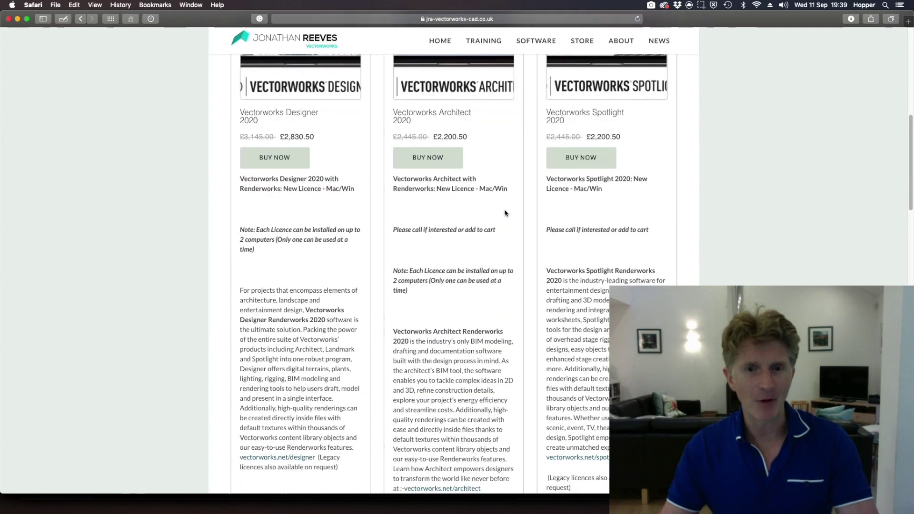
scroll(507, 213, up, 15)
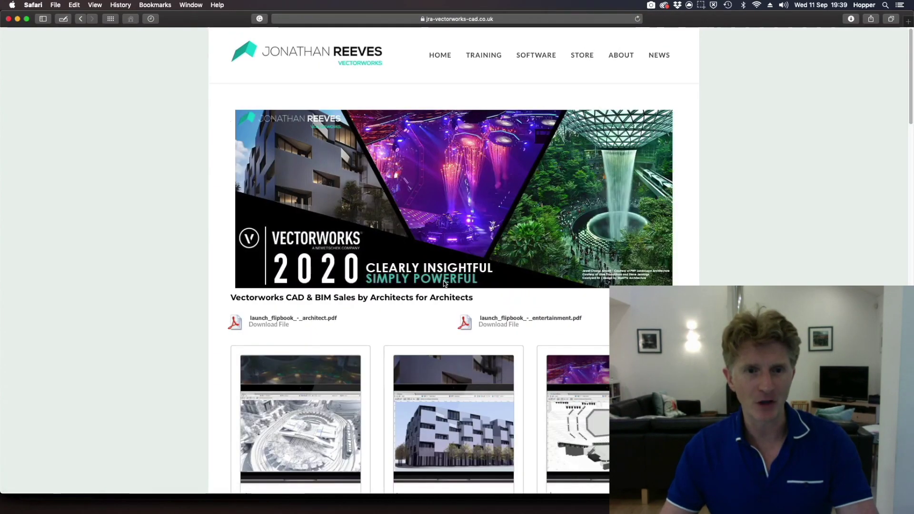
Open the site's News page and scroll down through it
click(654, 57)
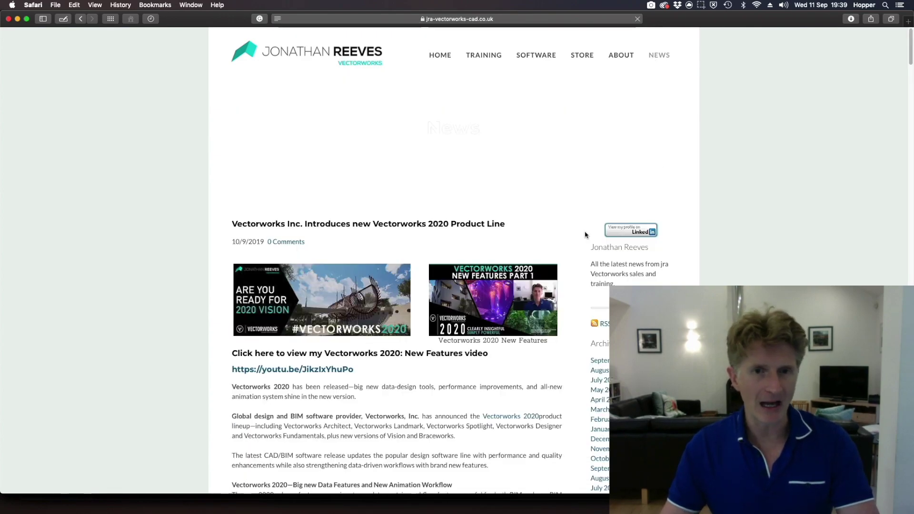
scroll(548, 251, down, 20)
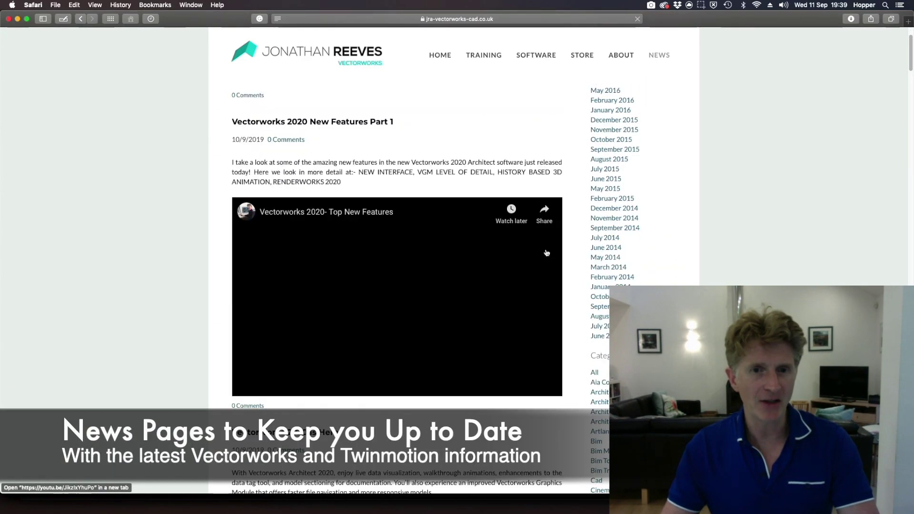
scroll(547, 253, down, 15)
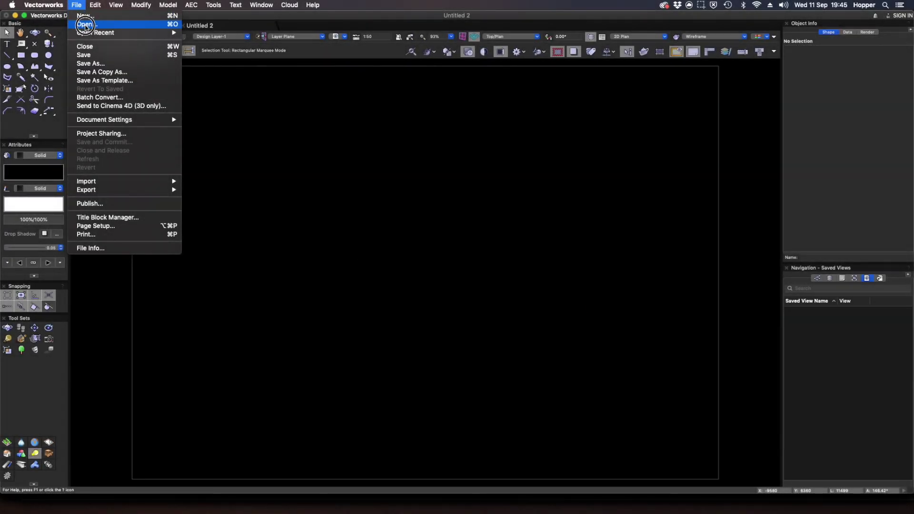
Open the drawing file '21 Station Rd Building Regs A' from the Open dialog
click(87, 24)
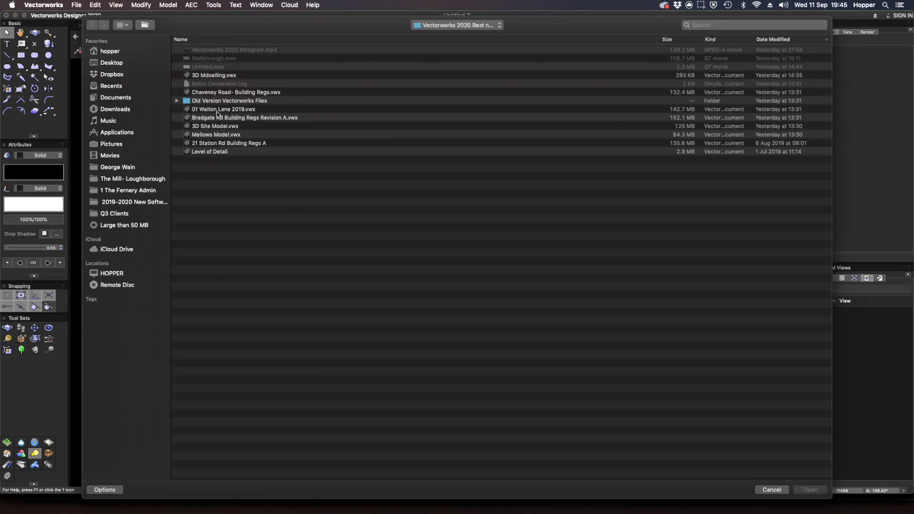
click(210, 143)
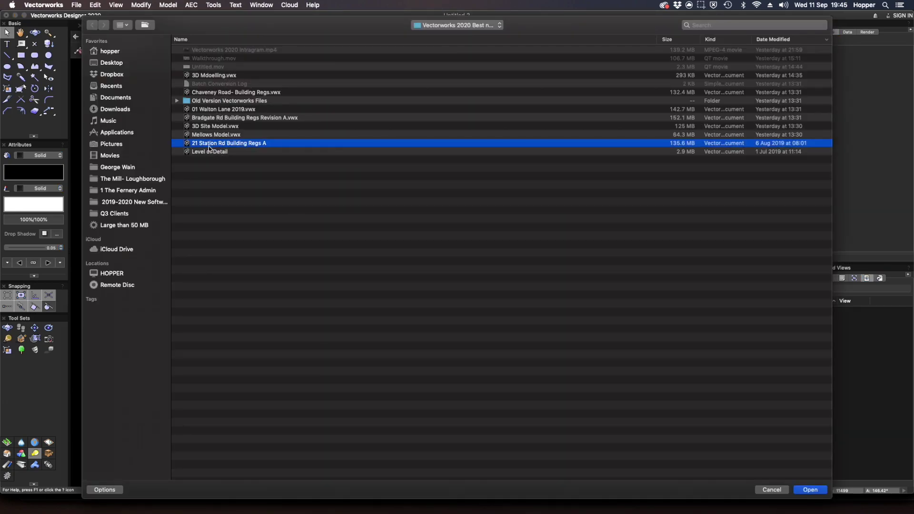
click(821, 493)
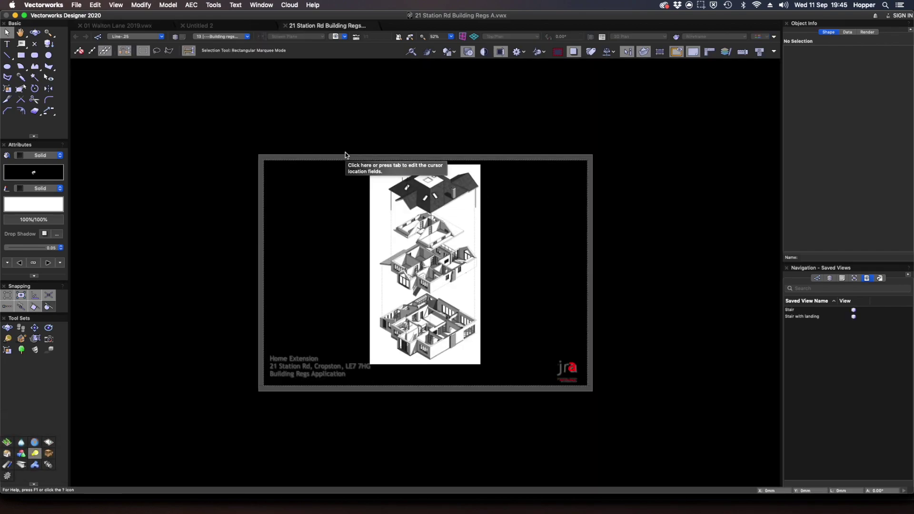
Fit the sheet to view, jump to the Location Plan, then advance to Existing Elevations
key(super+6)
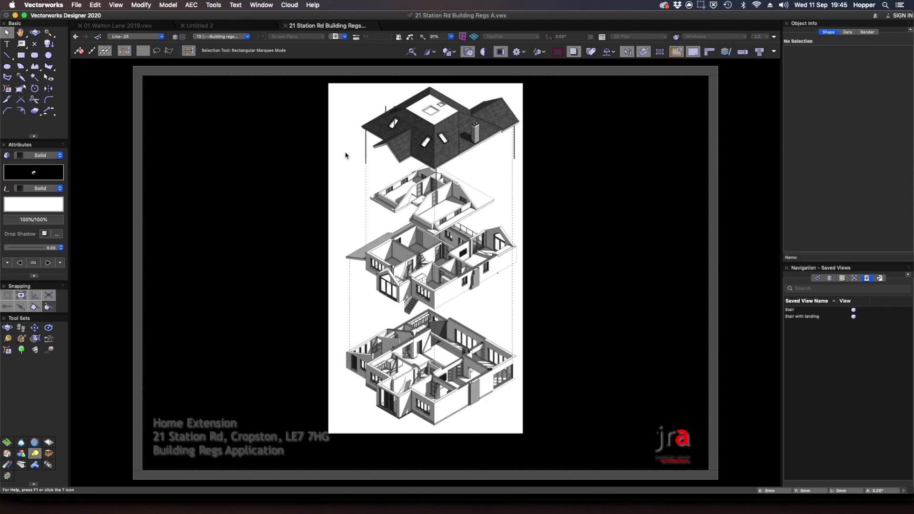
click(226, 39)
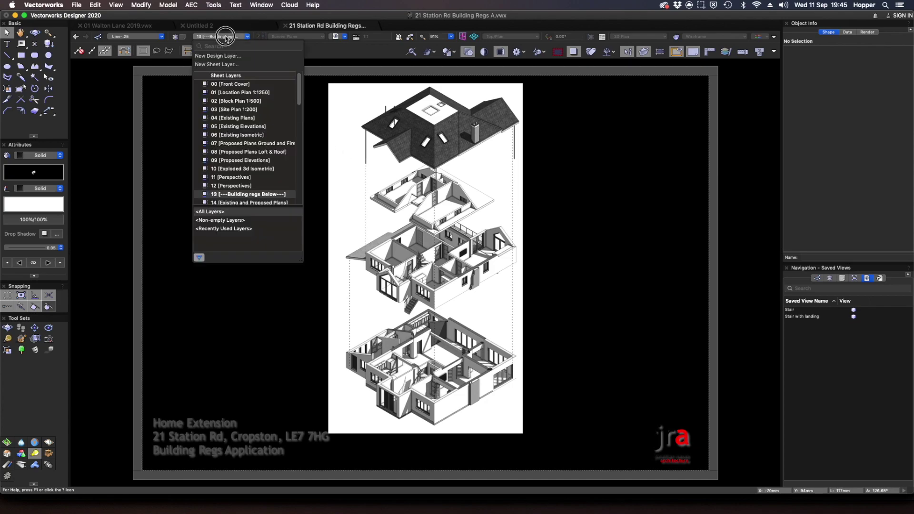
drag(300, 263, 353, 418)
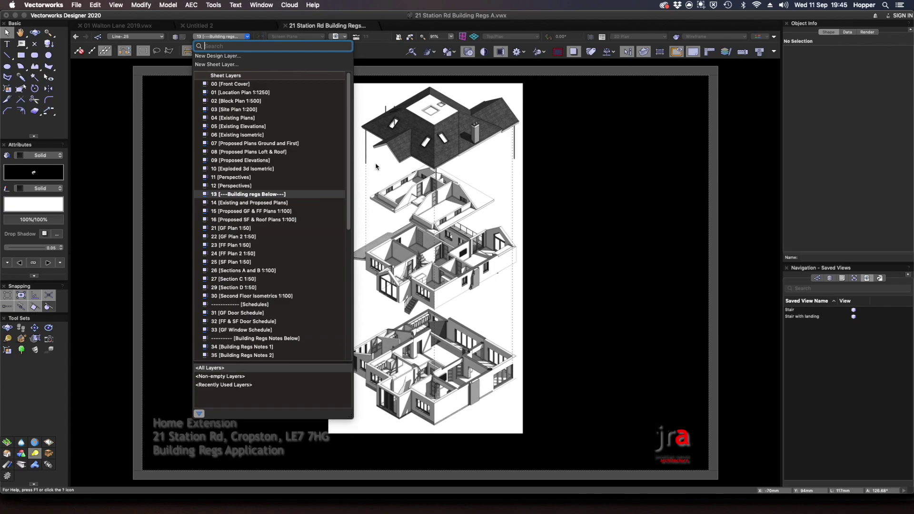
click(233, 84)
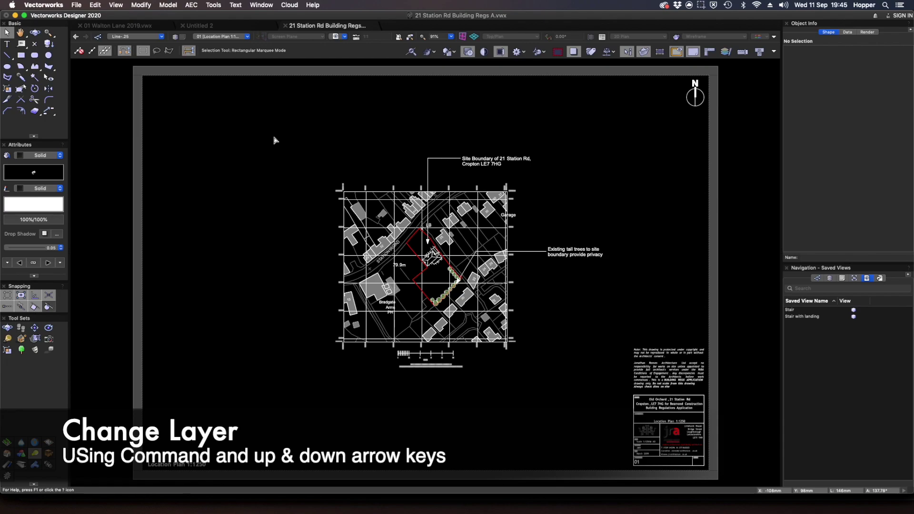
key(super+Down)
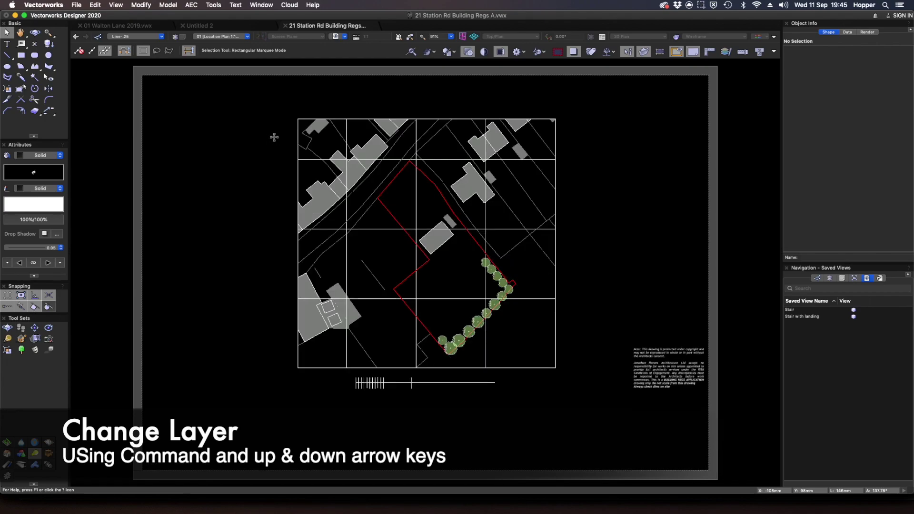
key(super+Down)
key(super+Down)
key(super+Down)
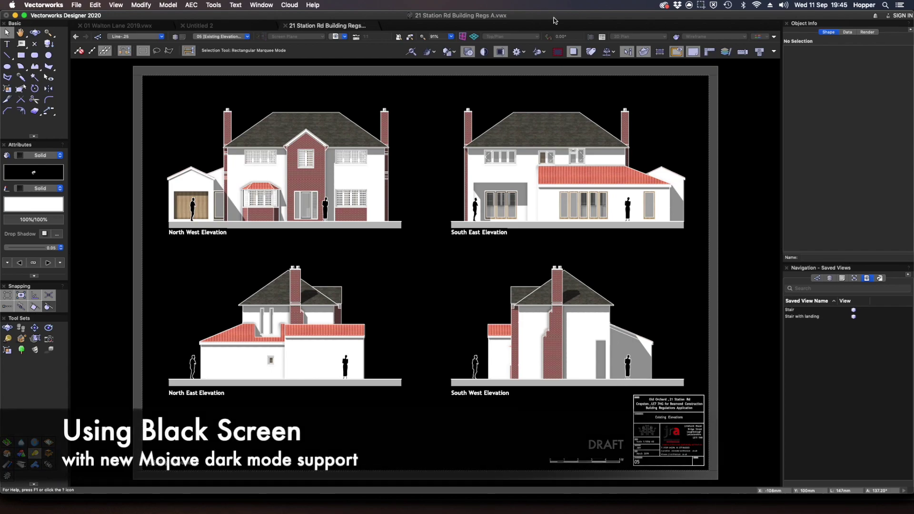
Switch off the black background and page ahead to the Exploded 3d Isometric sheet
click(499, 52)
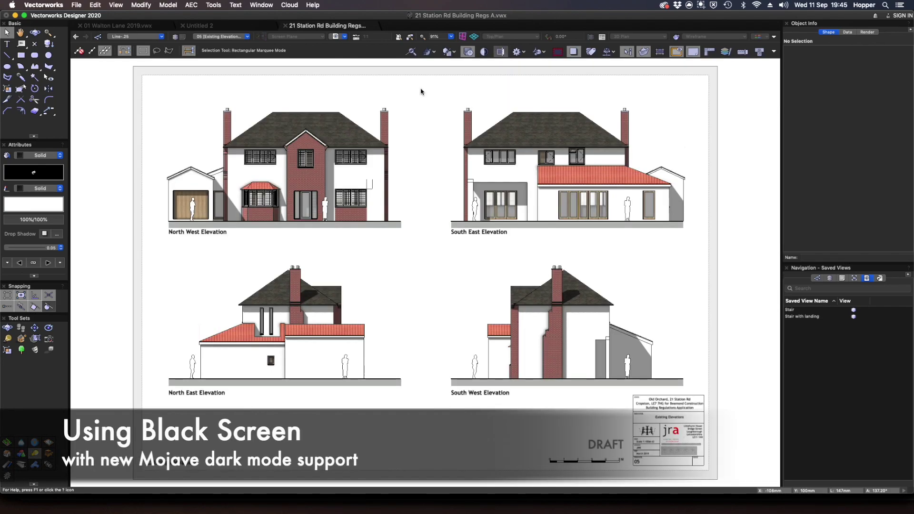
key(shift+super+Down)
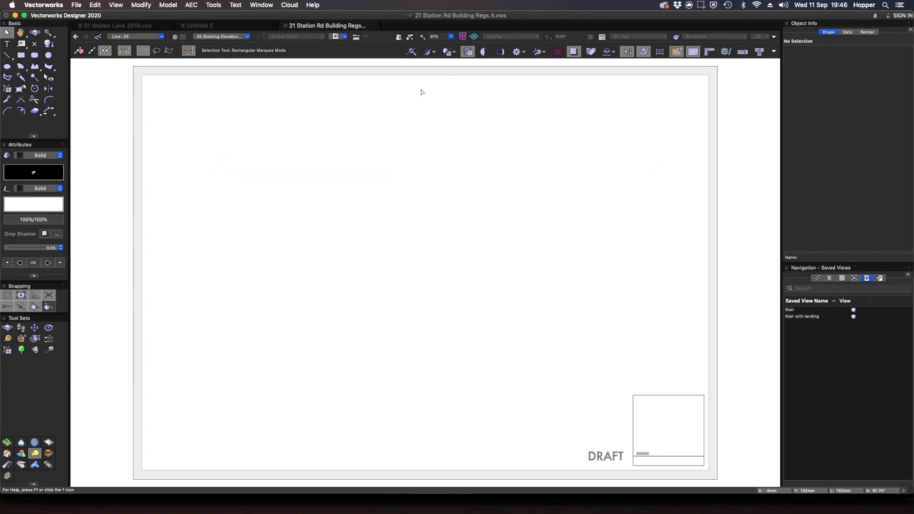
key(shift+super+Down)
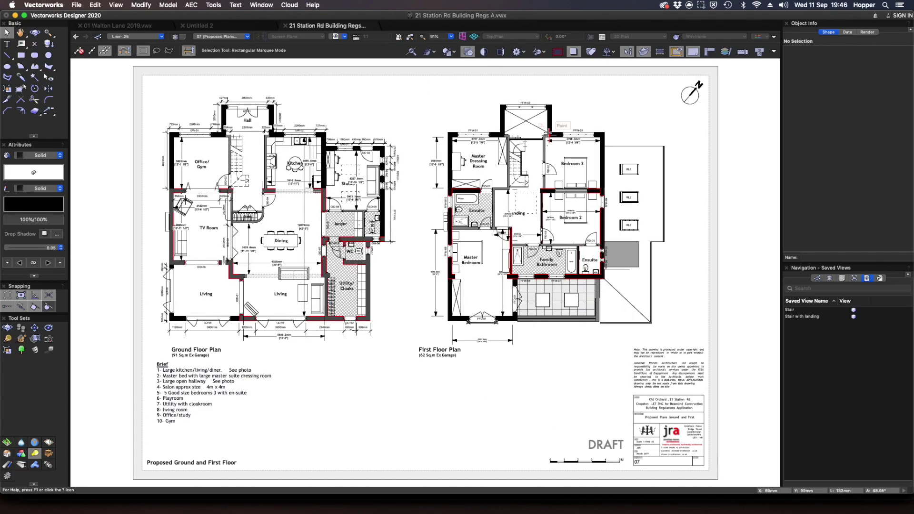
key(shift+super+Down)
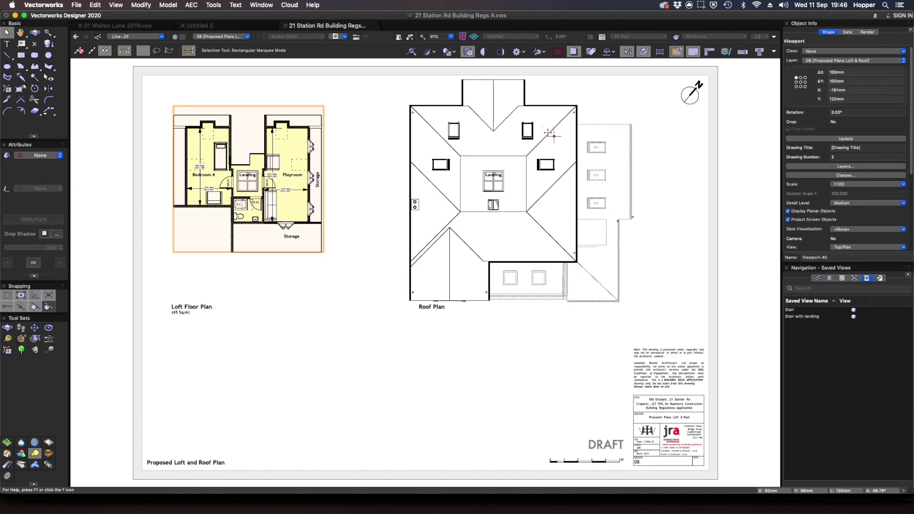
key(shift+super+Down)
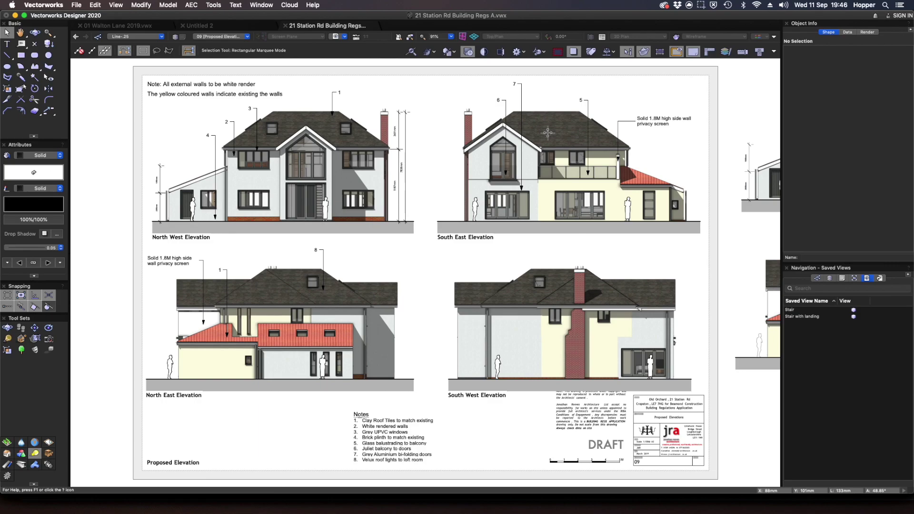
key(shift+super+Down)
Fit the sheet, zoom in on the house's lower floor, then fit the whole sheet again
key(super+4)
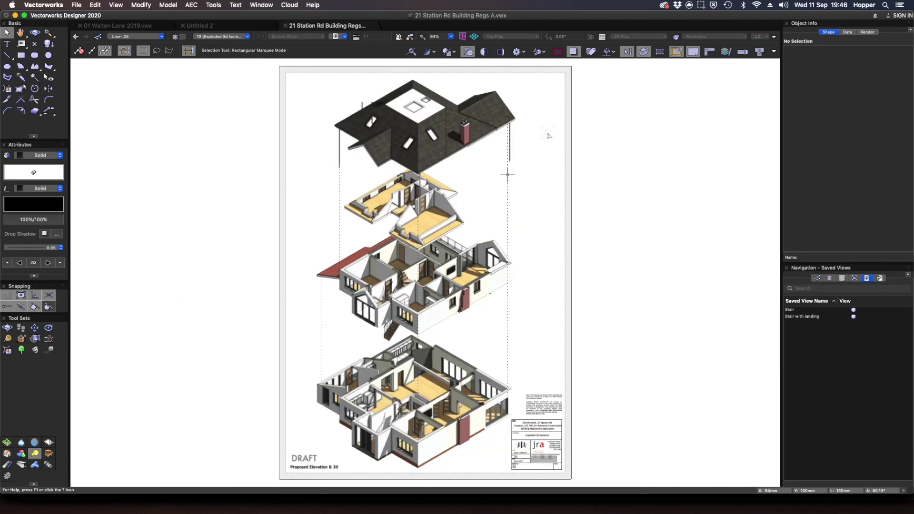
key(c)
drag(312, 340, 501, 445)
key(super+4)
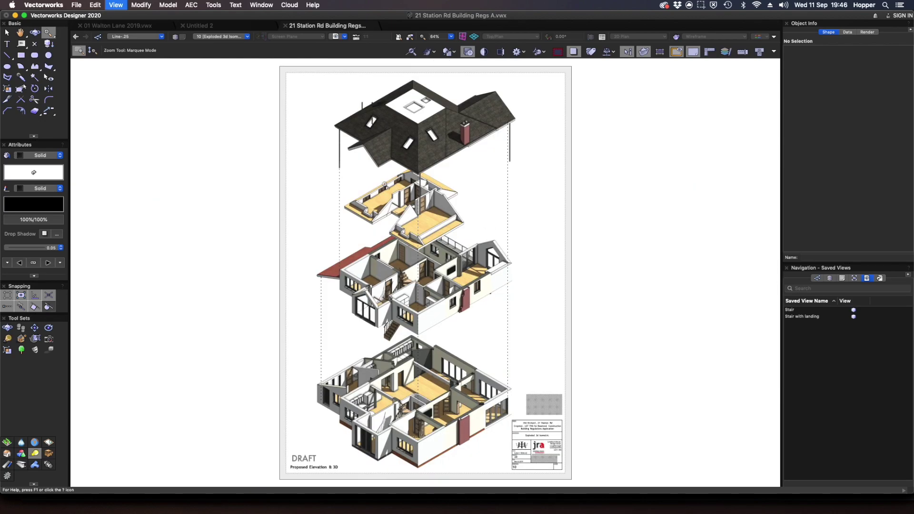
key(x)
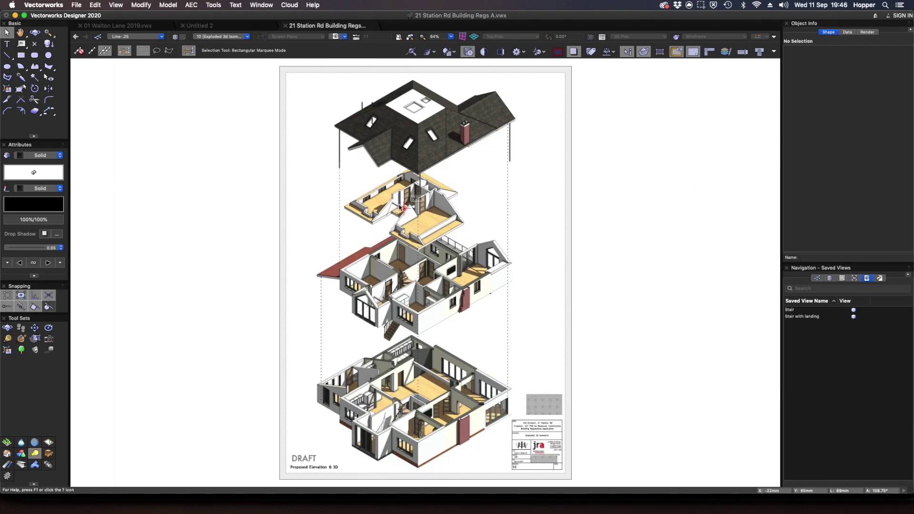
Change sheet 00's title from 'Front Cover' to 'Front Cover A' in Edit Sheet Layers
click(842, 279)
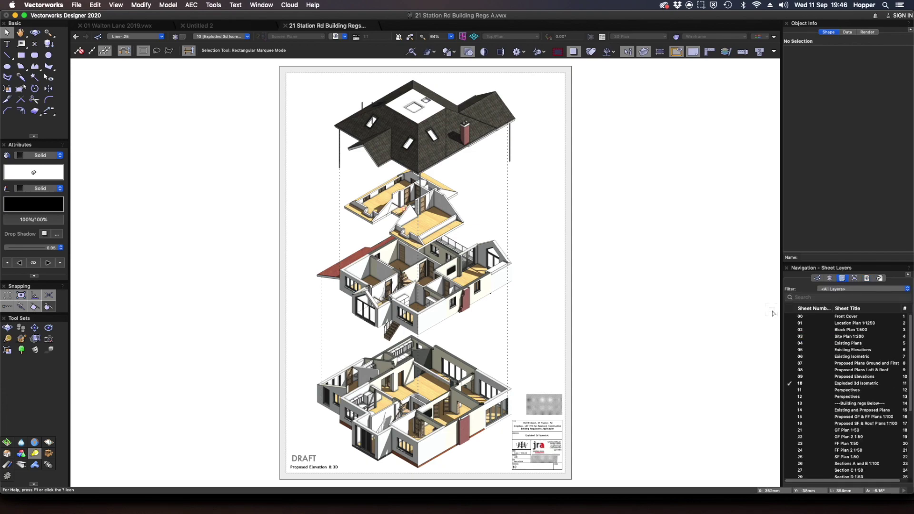
click(848, 316)
right_click(847, 316)
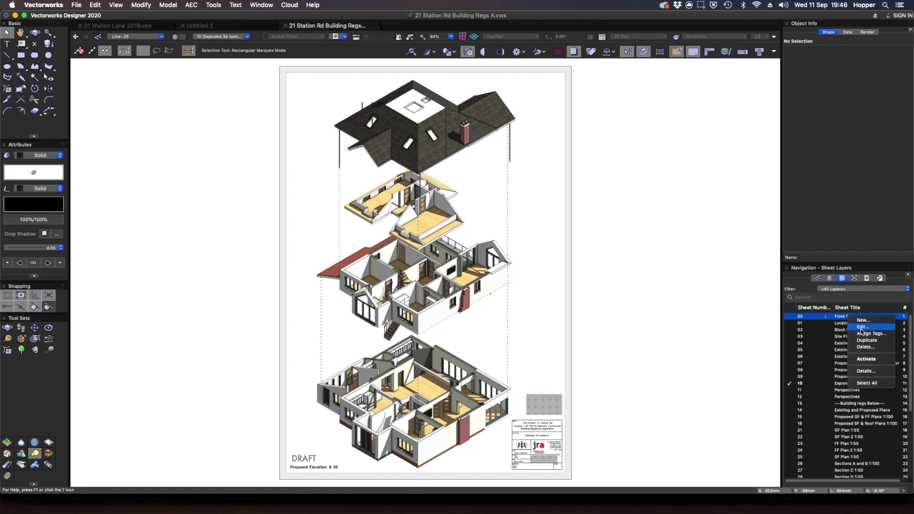
click(862, 328)
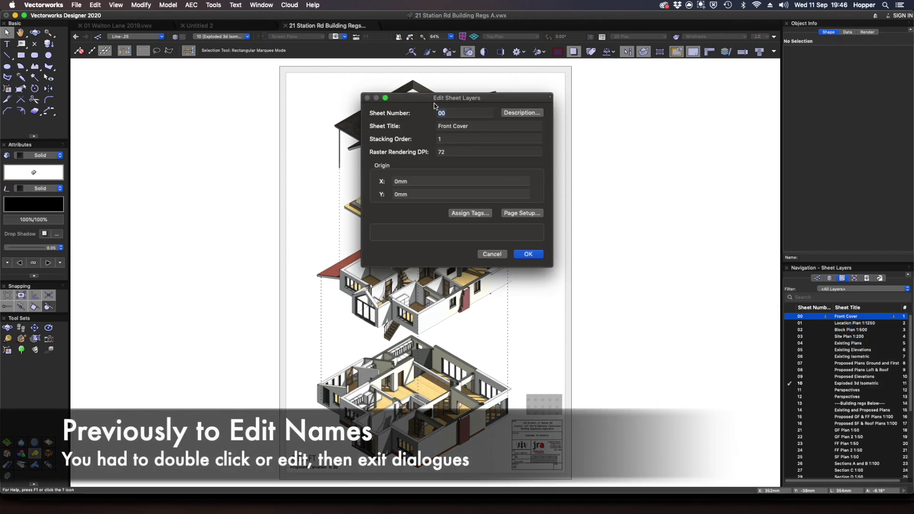
click(474, 127)
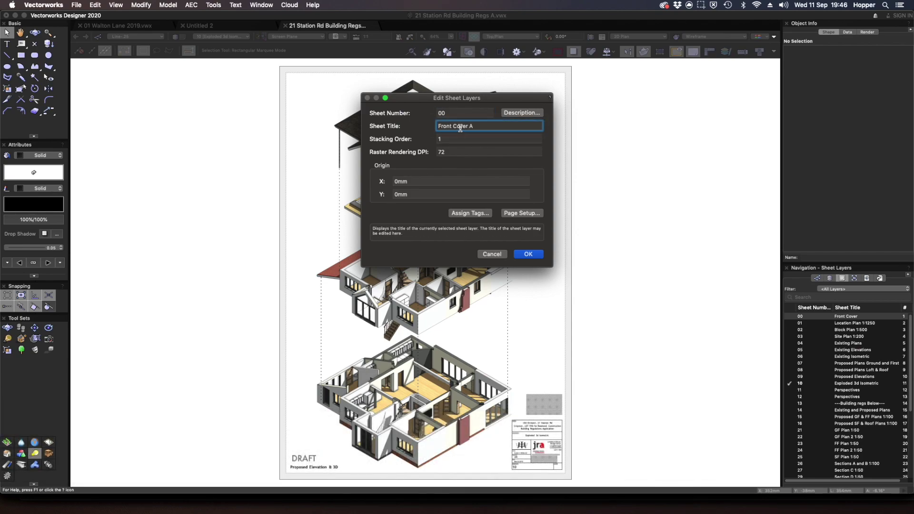
click(527, 254)
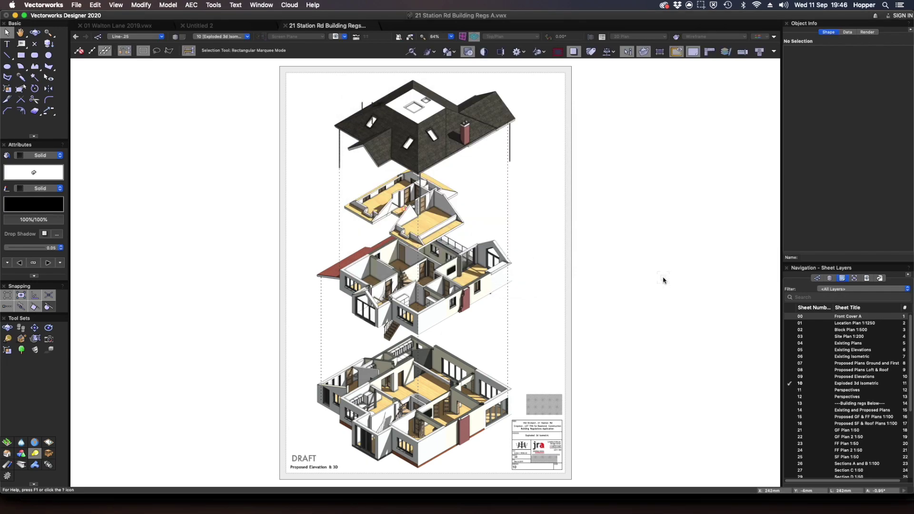
Retitle sheet 00 in place as 'Front cover 2'
click(841, 320)
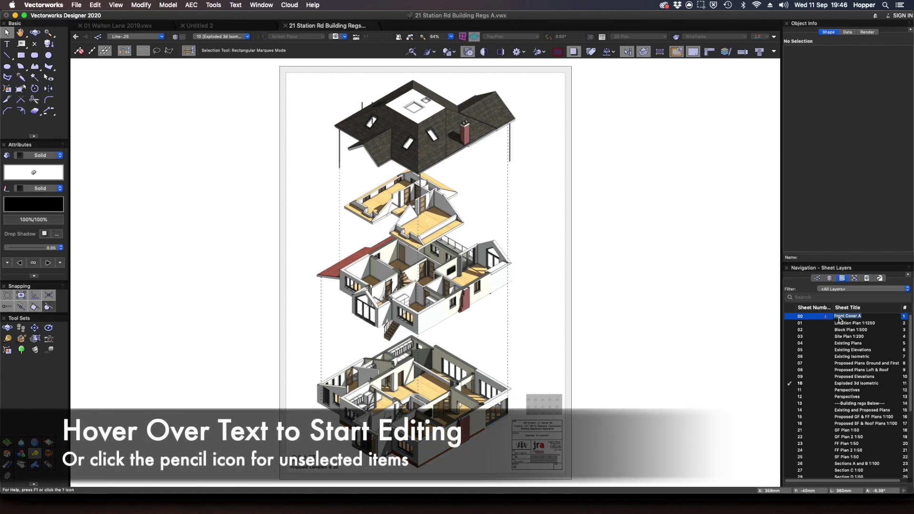
text(Front cover 2)
key(Return)
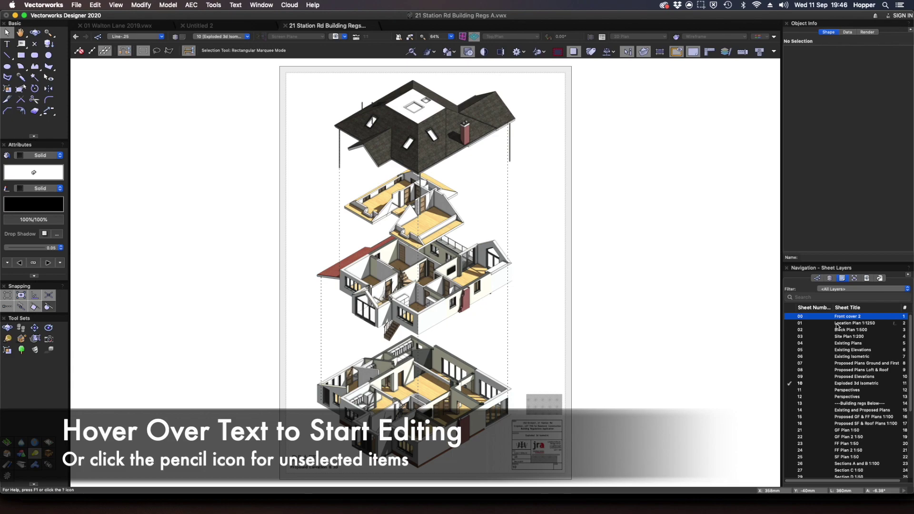
Retitle sheet 02 in place as 'Location Plan 1:1250'
mouse_move(896, 326)
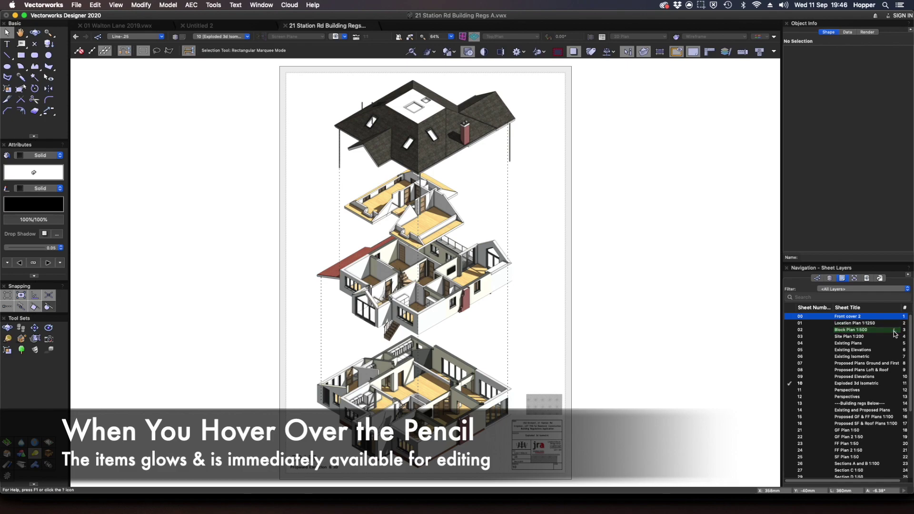
click(895, 333)
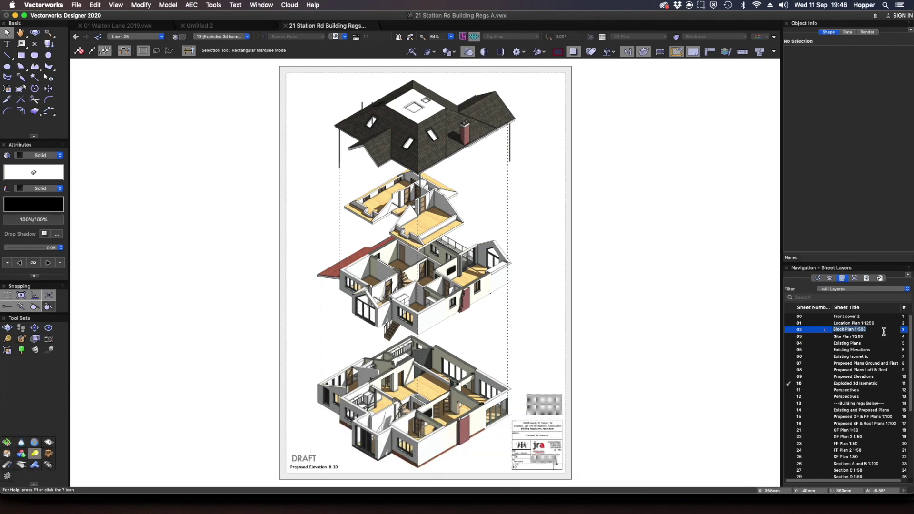
text(Location)
key(Return)
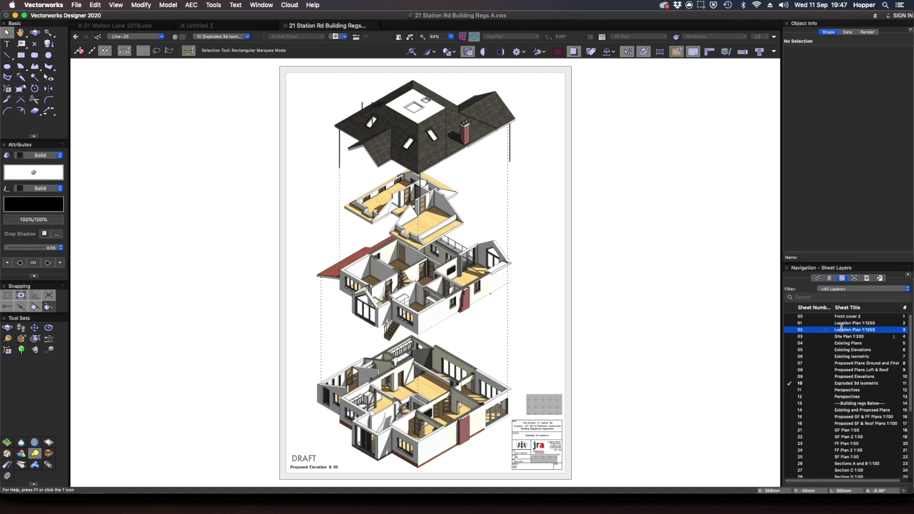
click(210, 36)
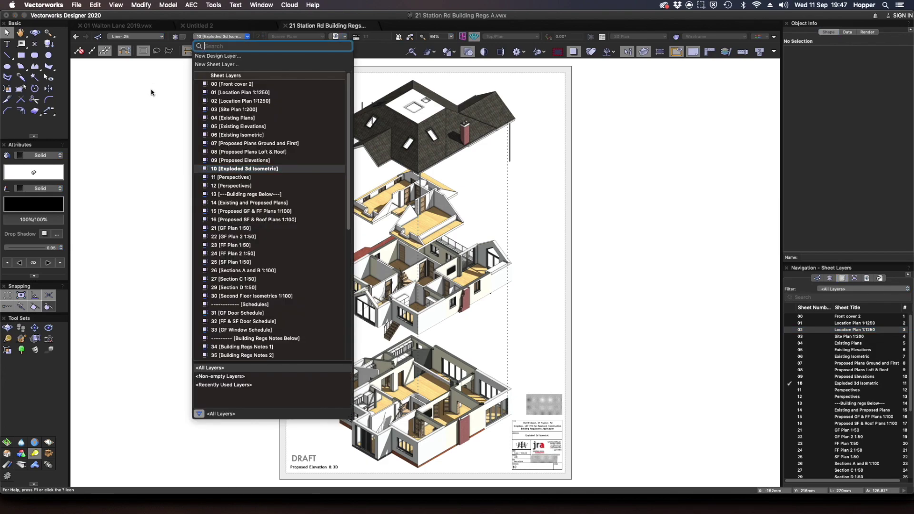
In Organization, widen the class list and rename 10-M-WallExternal to 10-M-WallExternalA
click(213, 4)
click(222, 17)
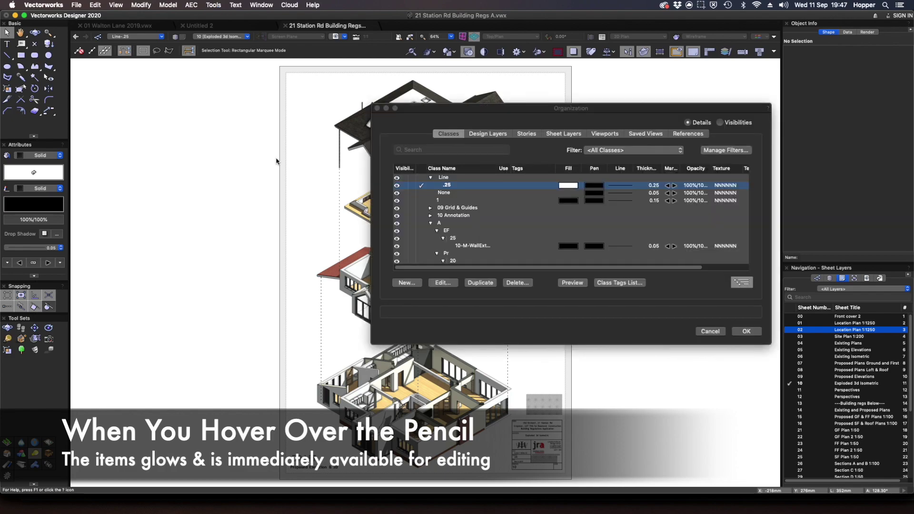
drag(461, 111, 244, 107)
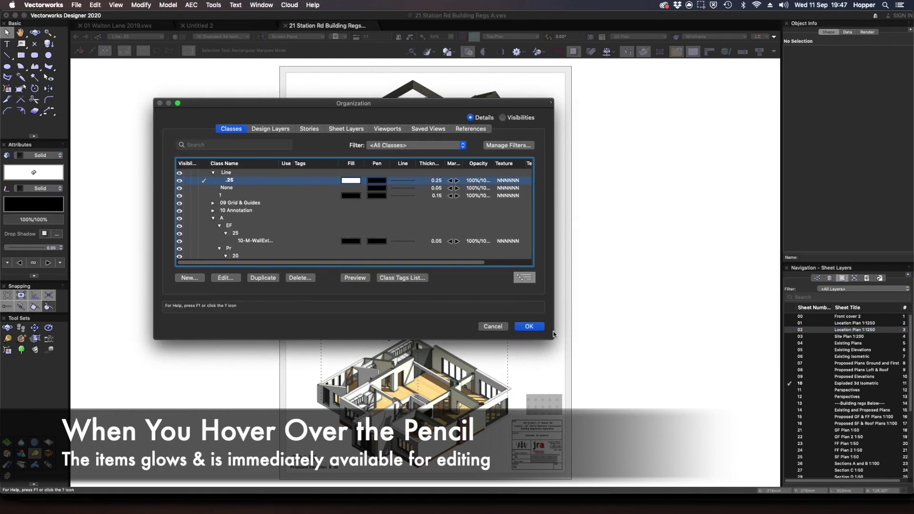
drag(551, 338, 713, 457)
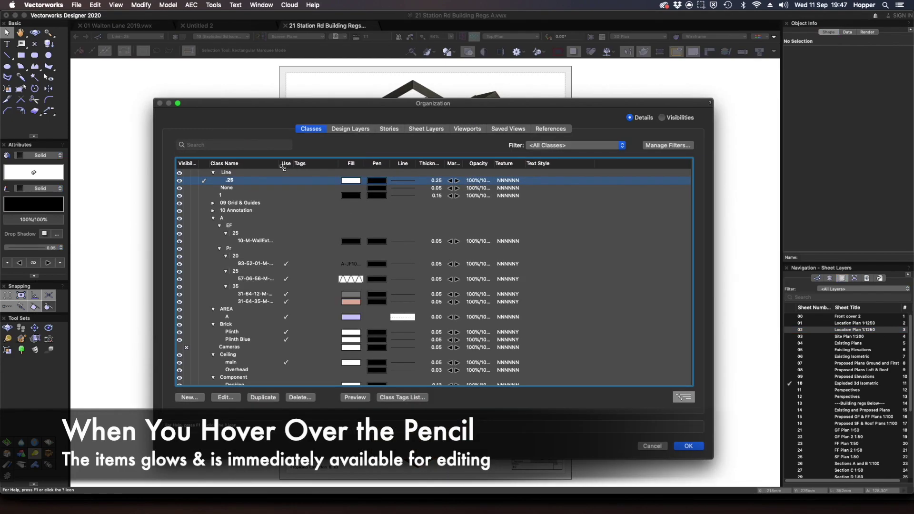
drag(284, 166, 364, 163)
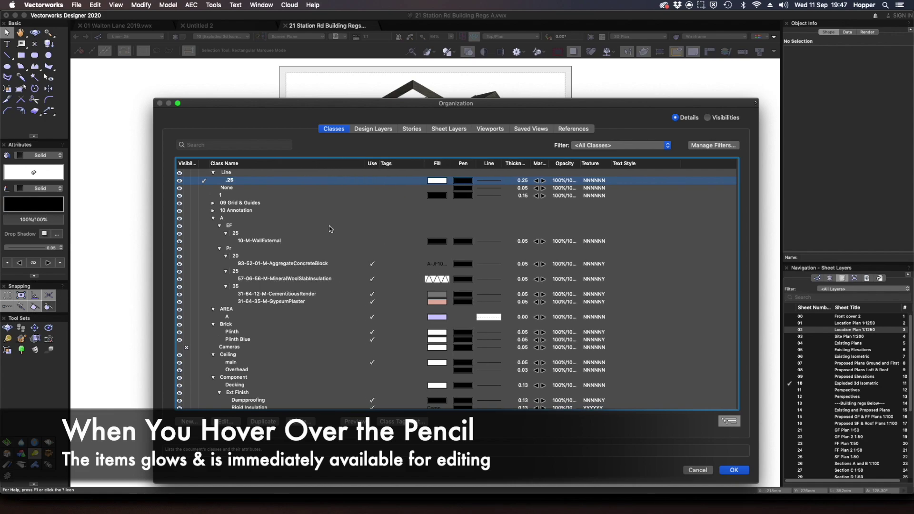
click(270, 241)
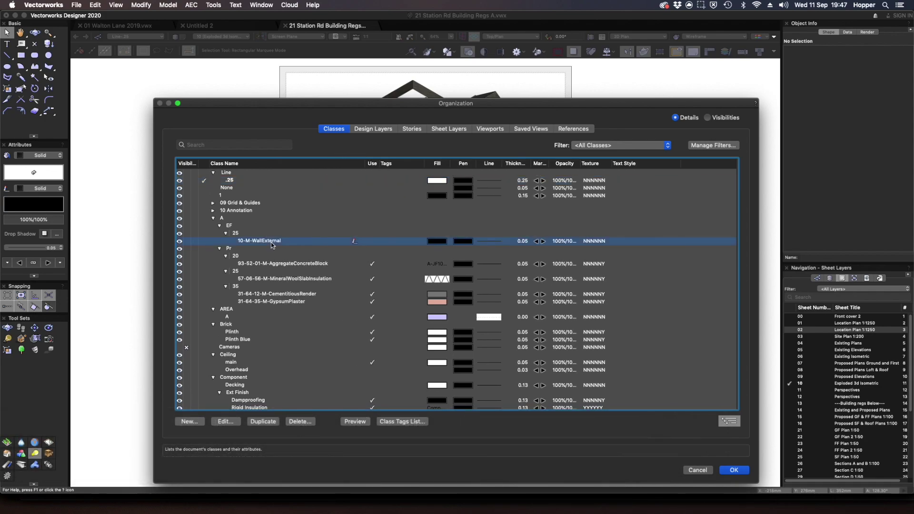
click(353, 241)
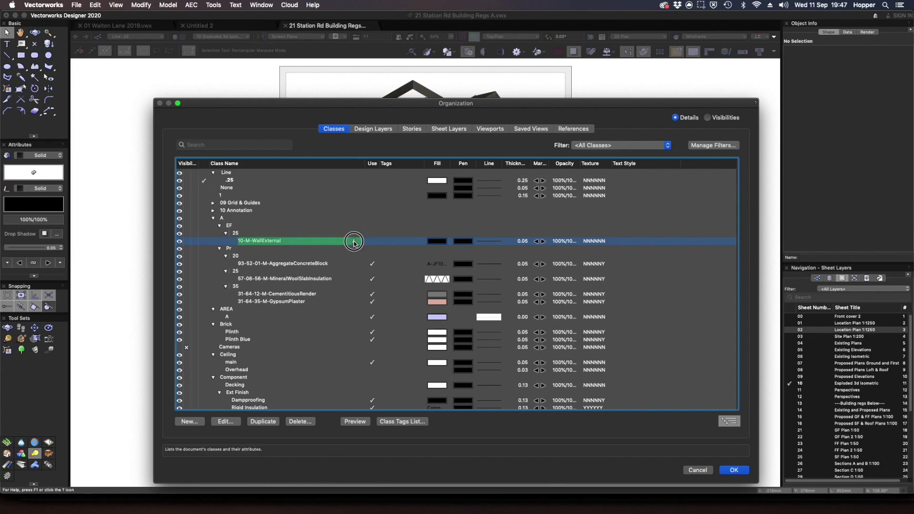
click(284, 241)
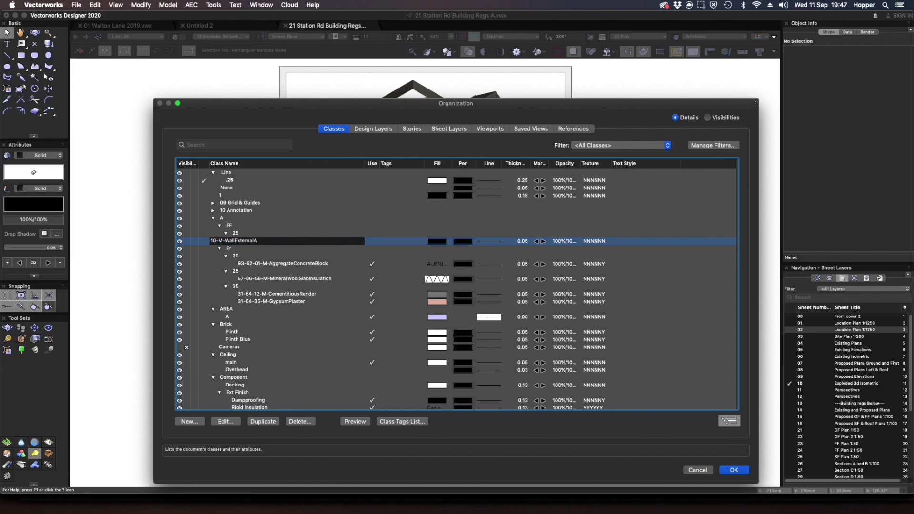
key(Return)
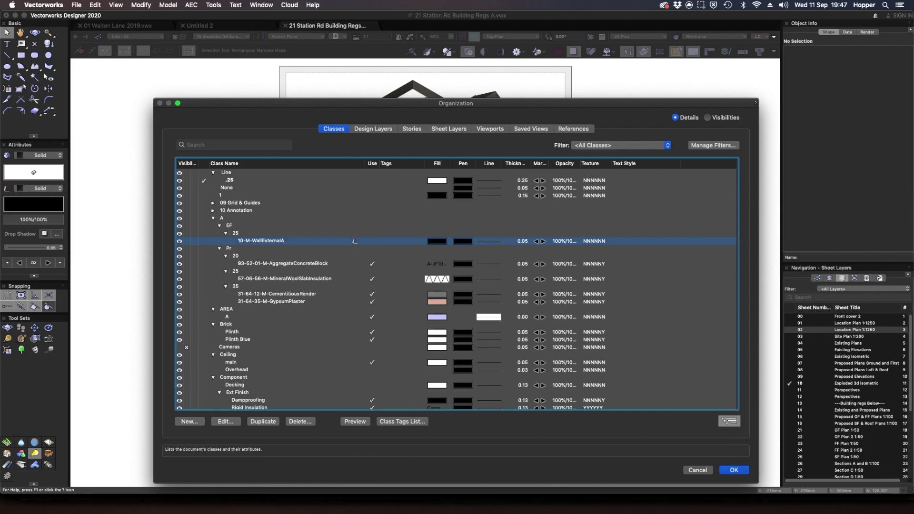
Review the AggregateConcreteBlock class settings, then close the Organization dialog
click(274, 266)
right_click(272, 264)
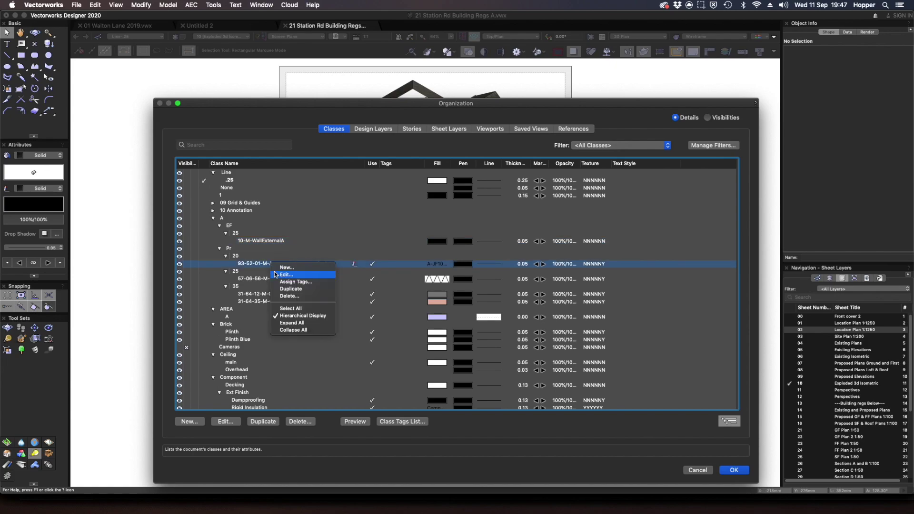
click(277, 275)
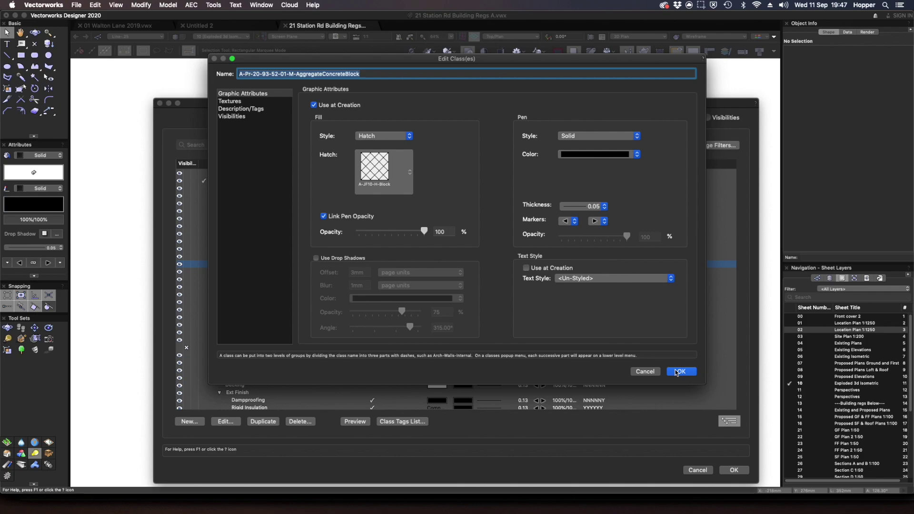
click(680, 372)
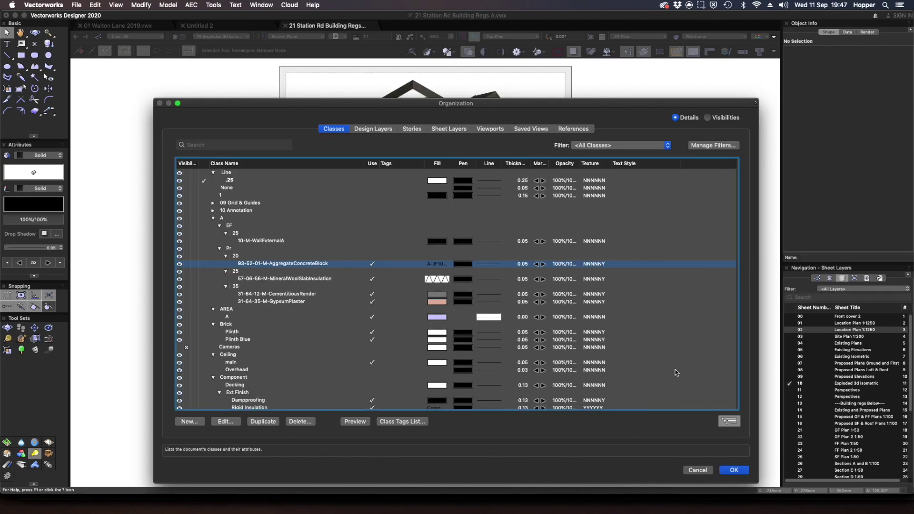
click(691, 471)
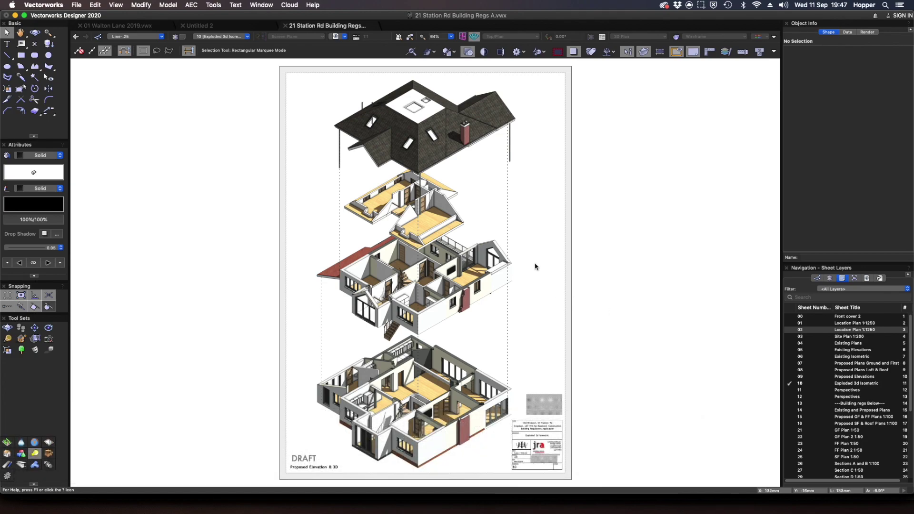
Page ahead from sheet 11 Perspectives through the existing-and-proposed plans to the roof plans
key(super+Page_Down)
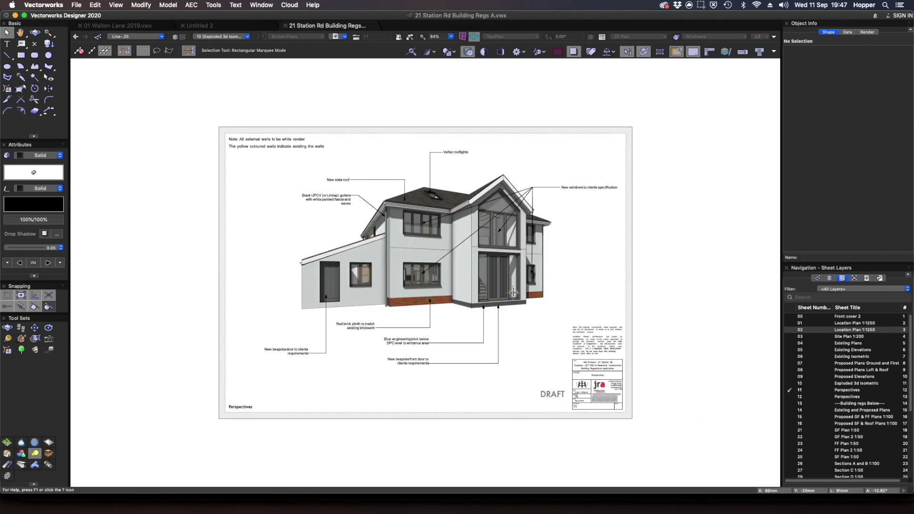
key(super+Page_Down)
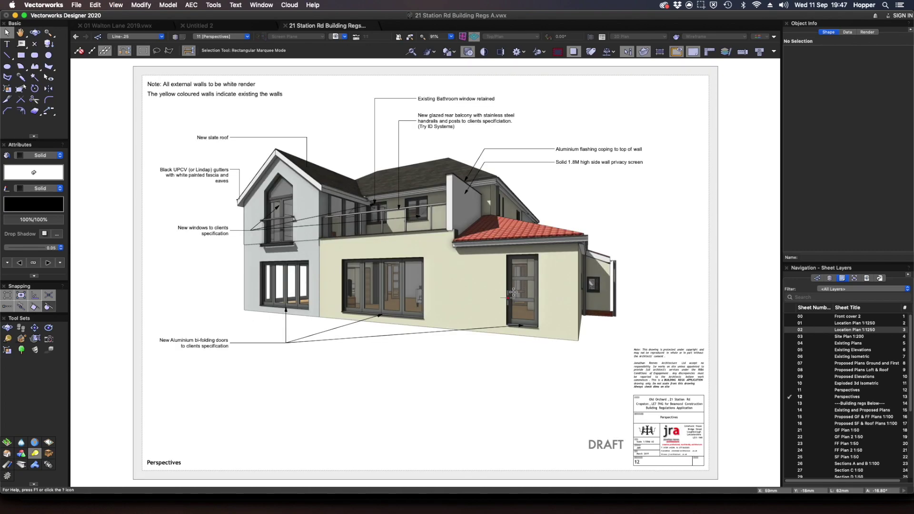
key(super+Page_Down)
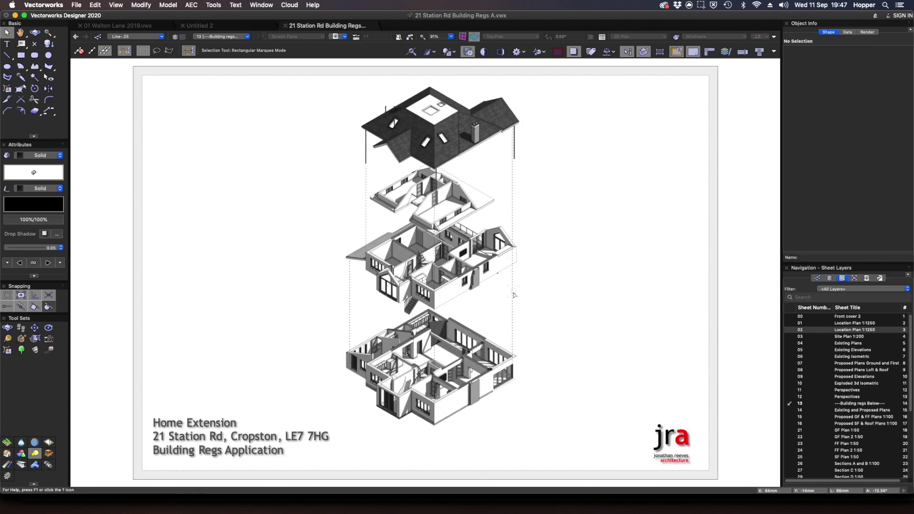
key(super+Page_Down)
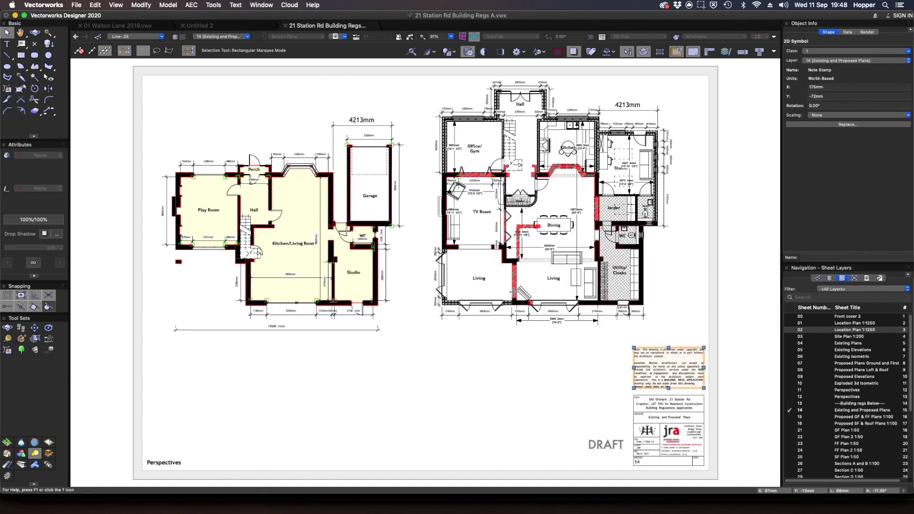
key(super+Page_Down)
key(super+Page_Down)
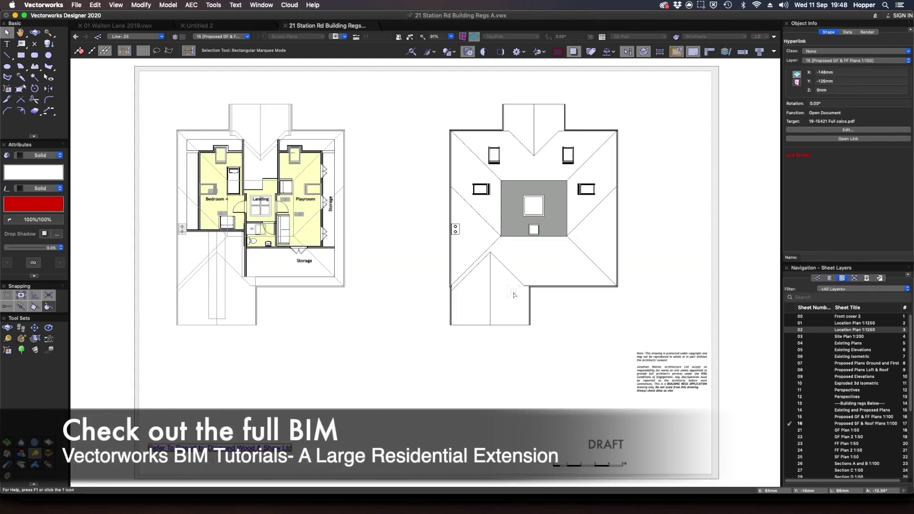
key(super+Page_Down)
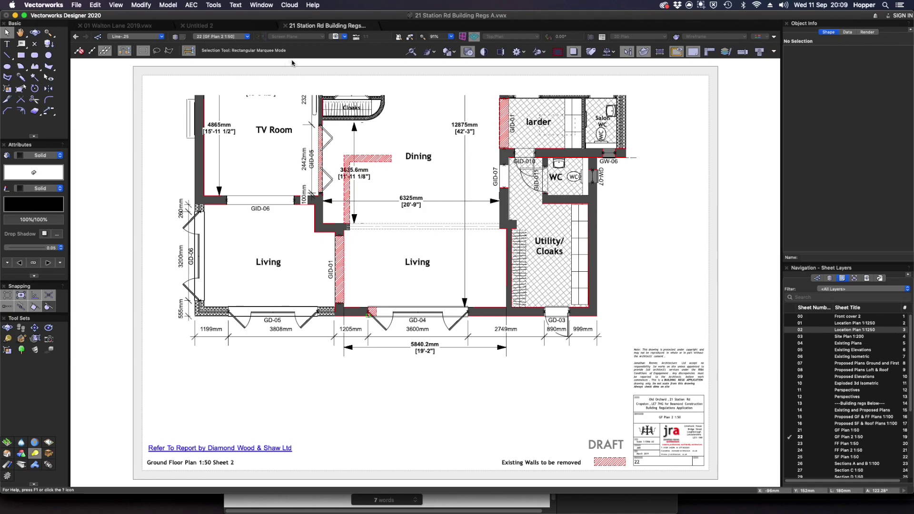
Open Batch Rename and widen its Existing and New Name columns
click(214, 5)
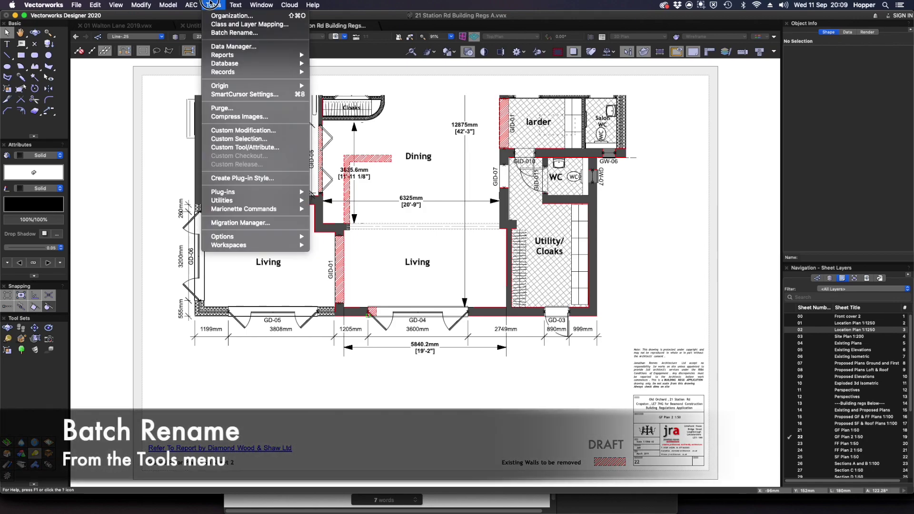
click(219, 33)
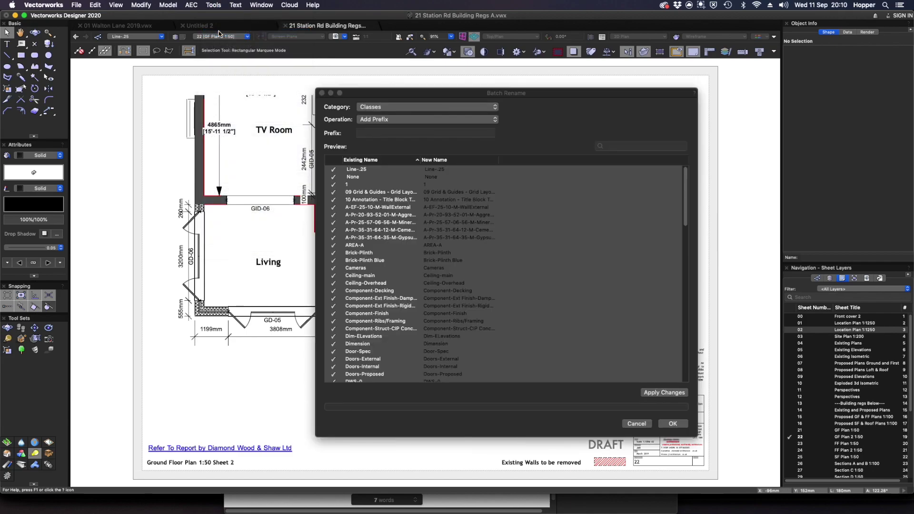
drag(410, 93, 309, 81)
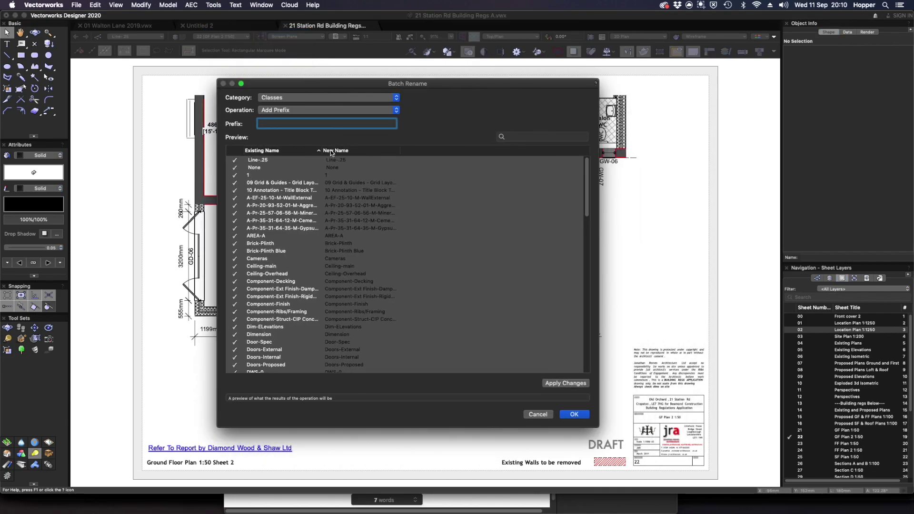
drag(322, 148, 360, 149)
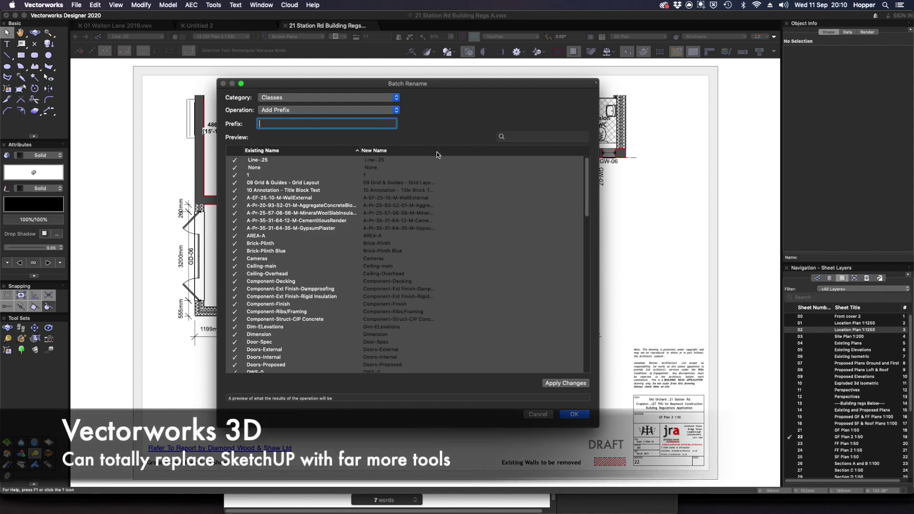
drag(437, 152, 523, 150)
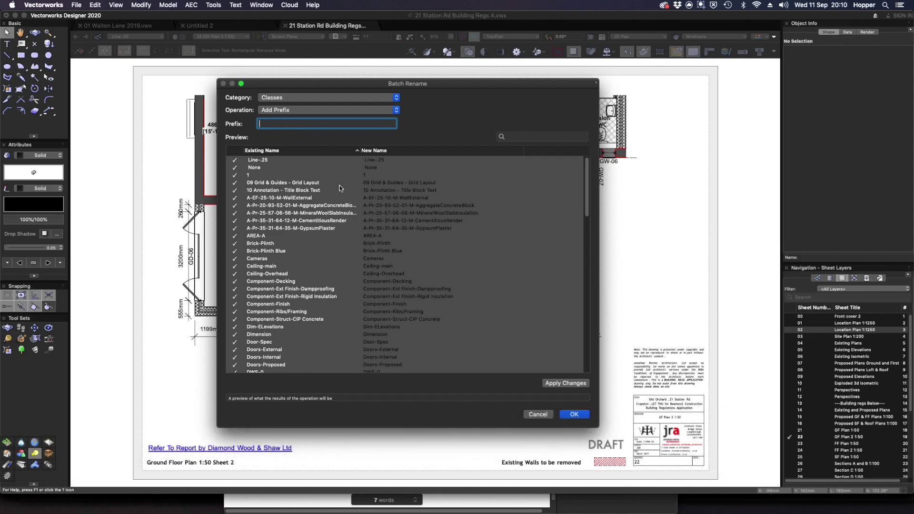
With Classes as the category, add the prefix 'A-' to every class name
click(282, 97)
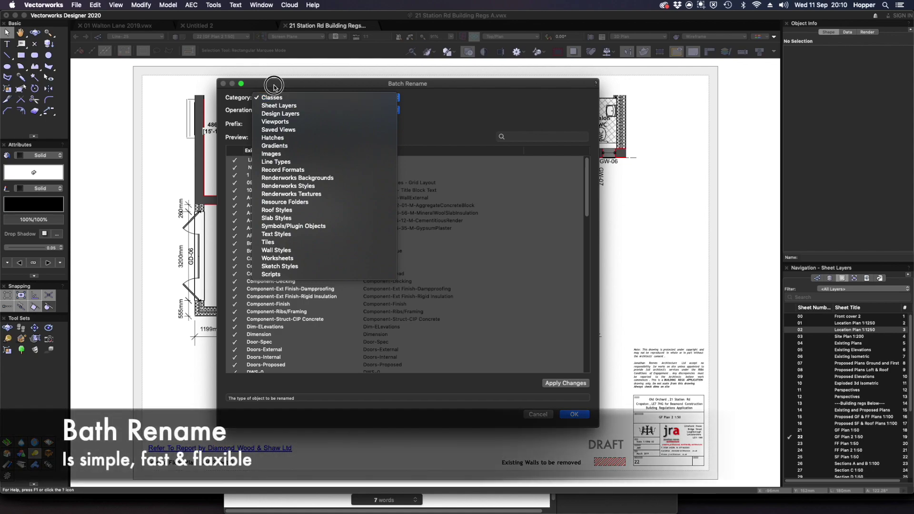
click(274, 86)
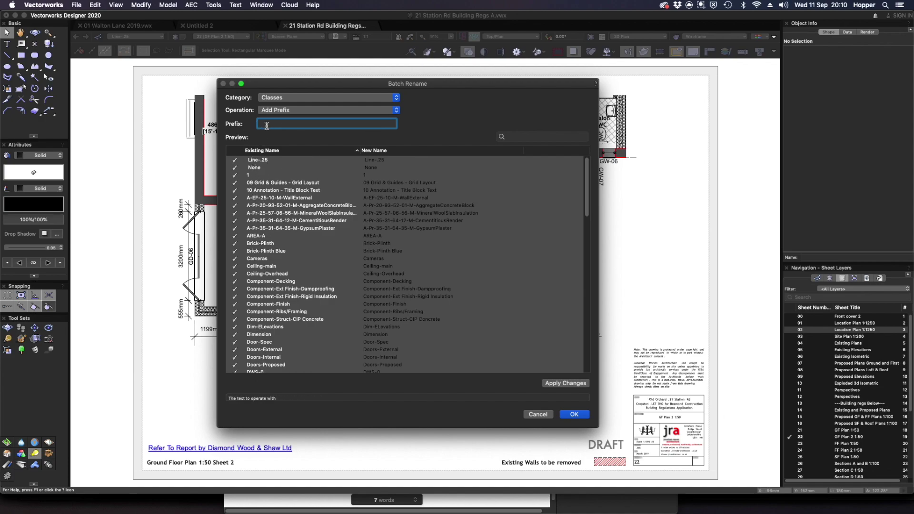
text(A-)
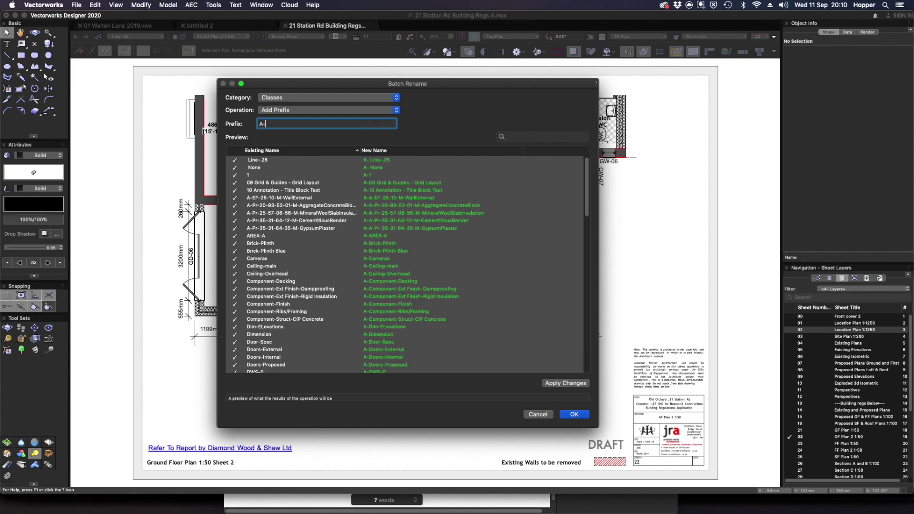
click(573, 384)
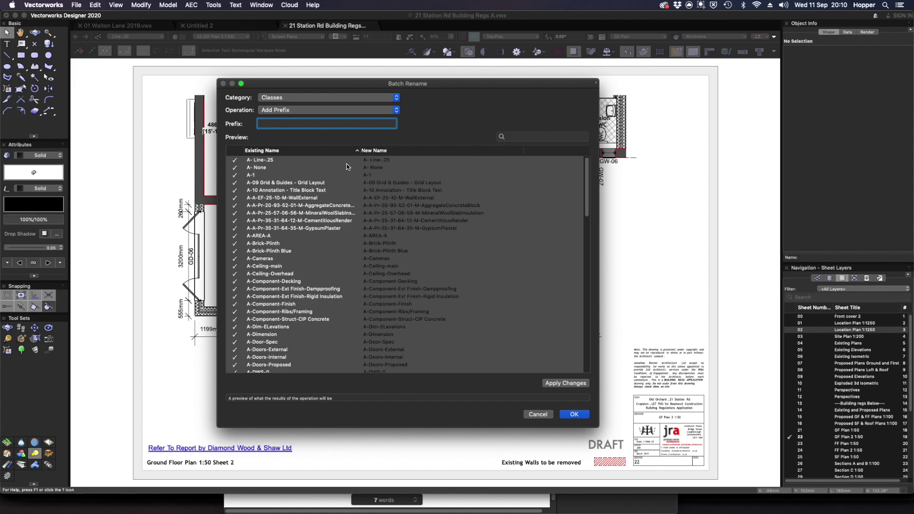
click(304, 98)
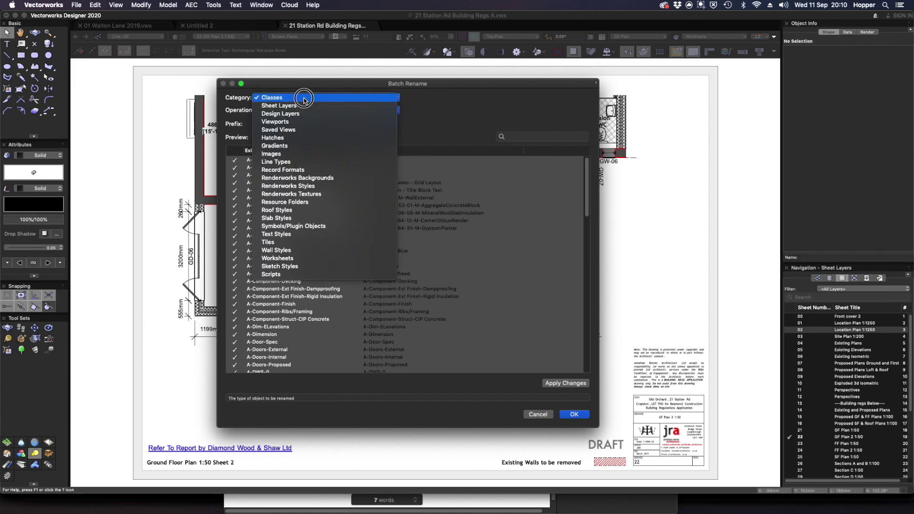
Prefix every sheet layer number with '1034-PR-' and close Batch Rename
click(301, 103)
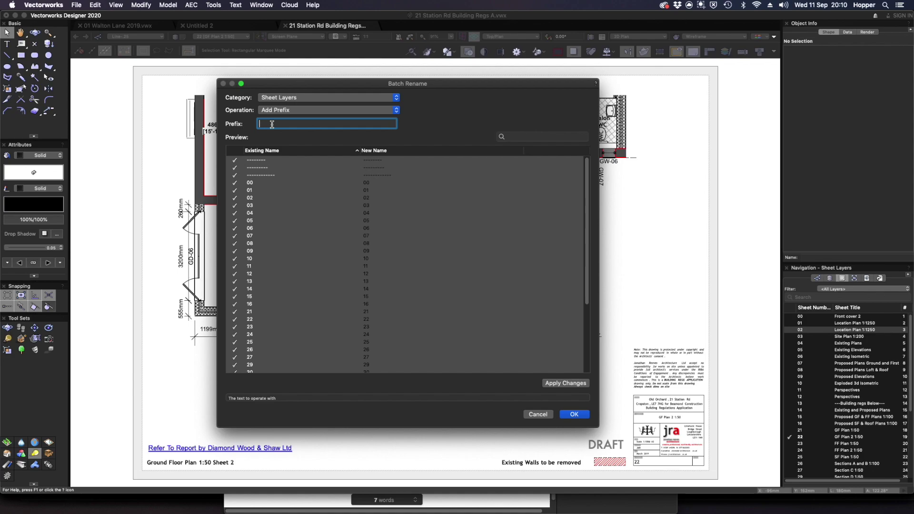
text(10)
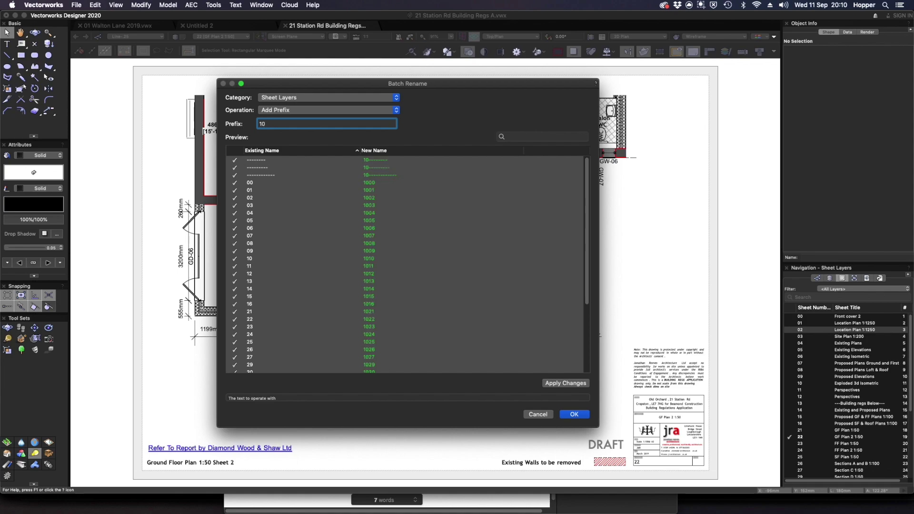
text(34-P)
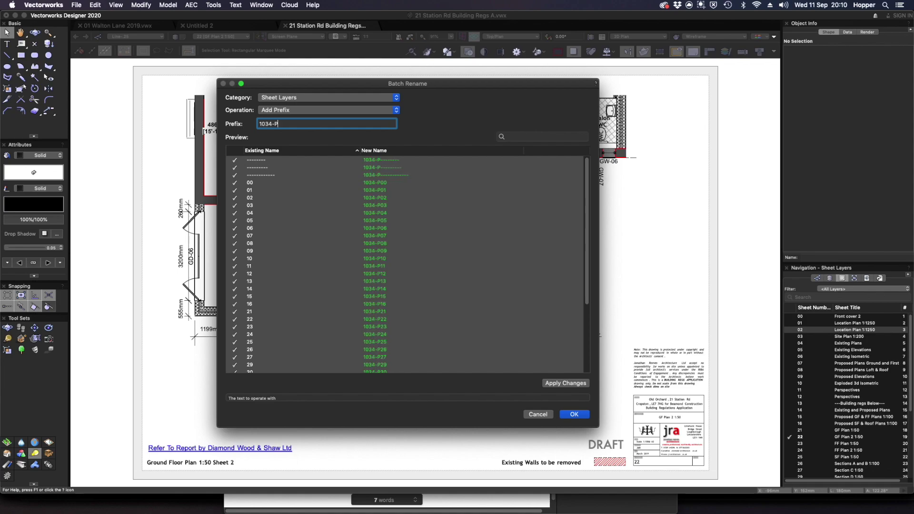
text(R-)
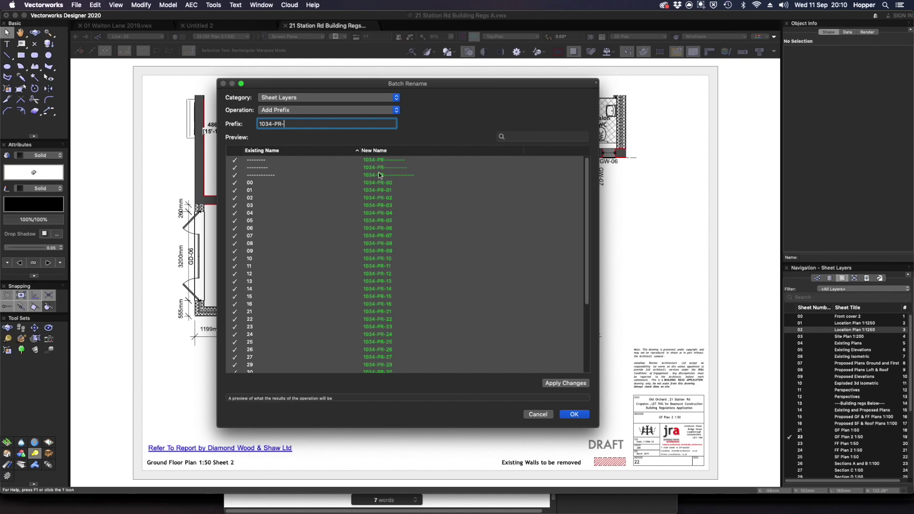
click(572, 384)
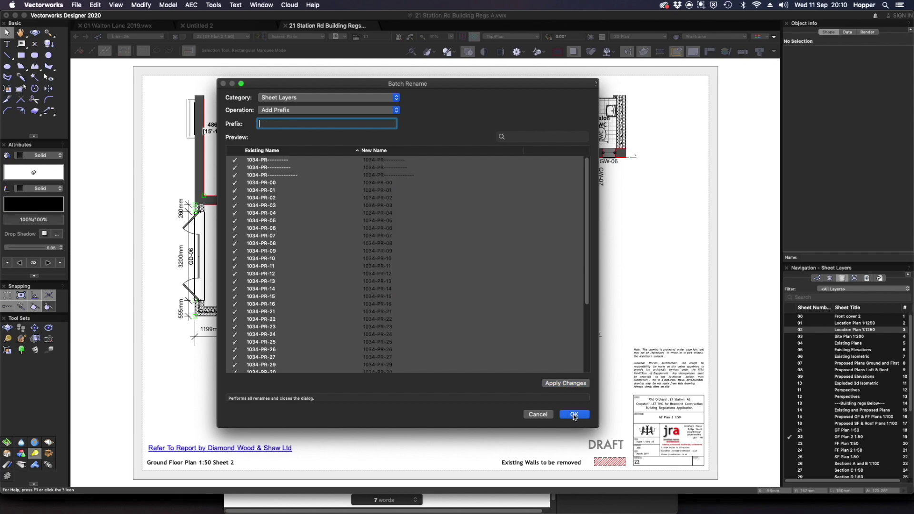
click(574, 414)
Review the class list, collapsing and expanding the A class group to check the prefixed names
click(162, 38)
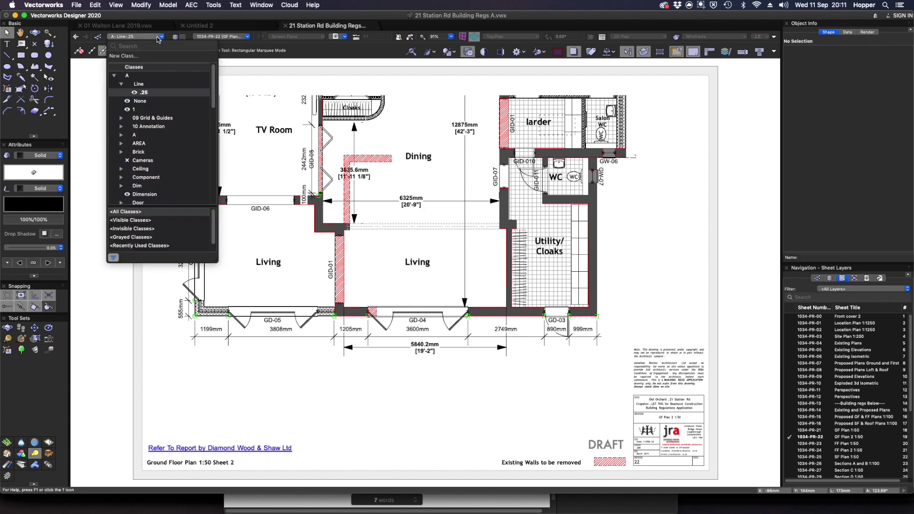
drag(215, 259, 335, 401)
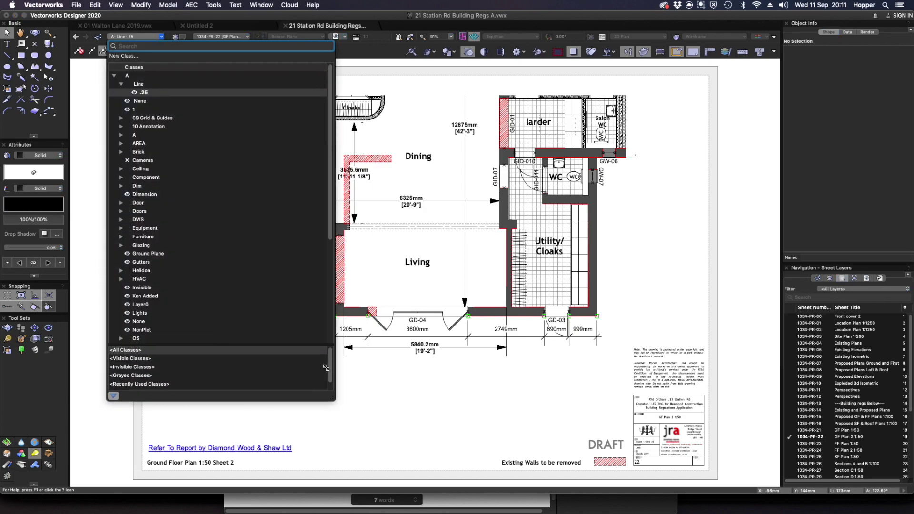
click(114, 76)
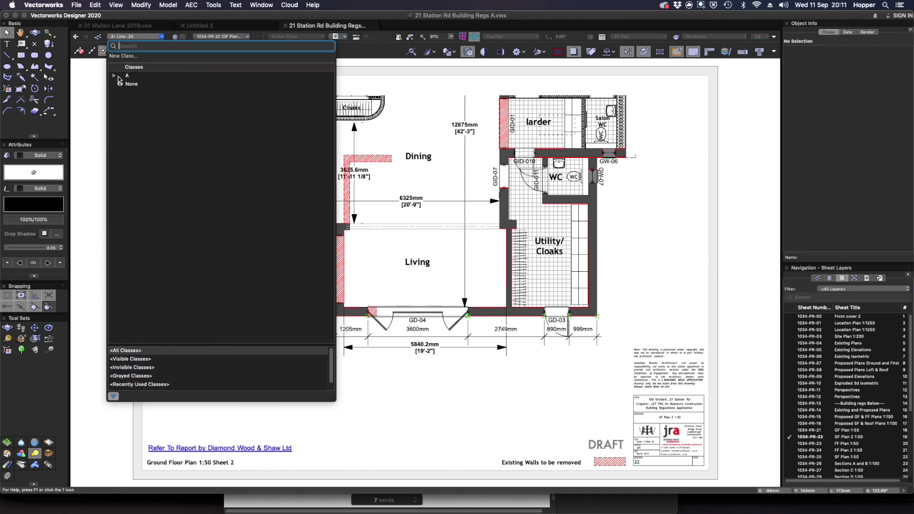
click(115, 76)
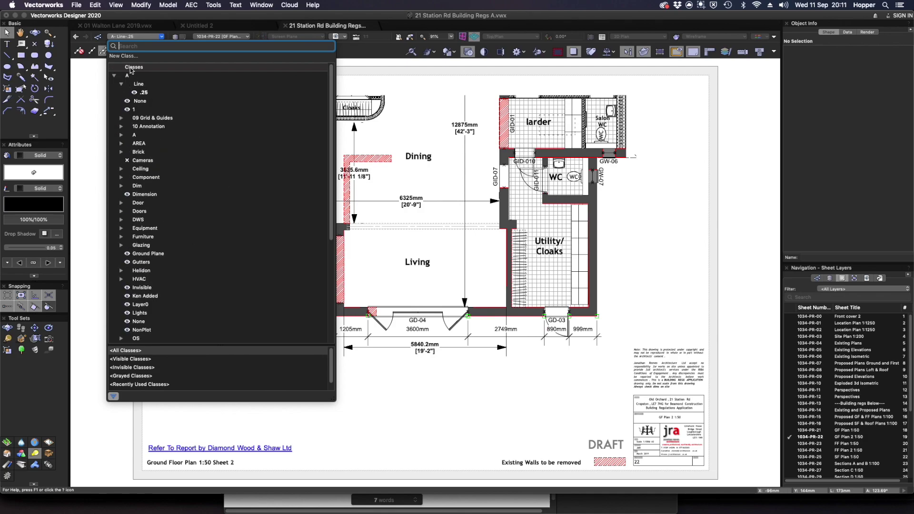
click(115, 77)
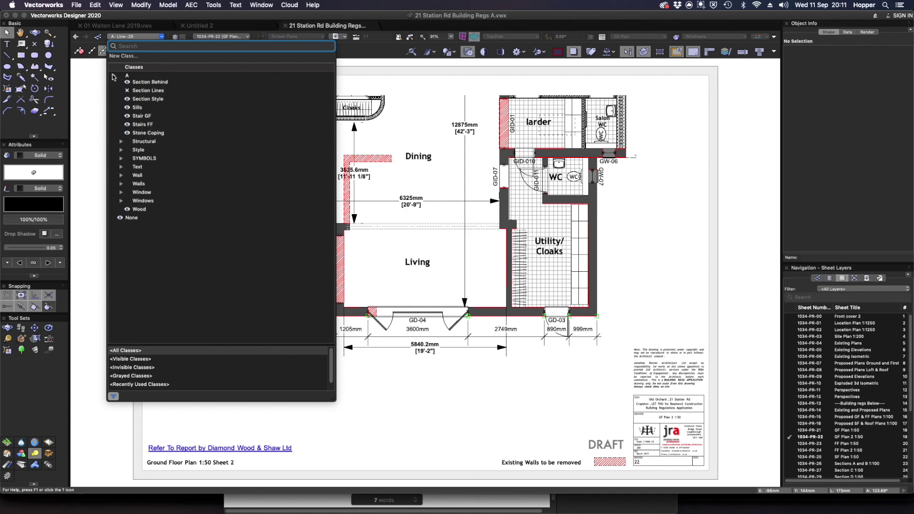
click(116, 78)
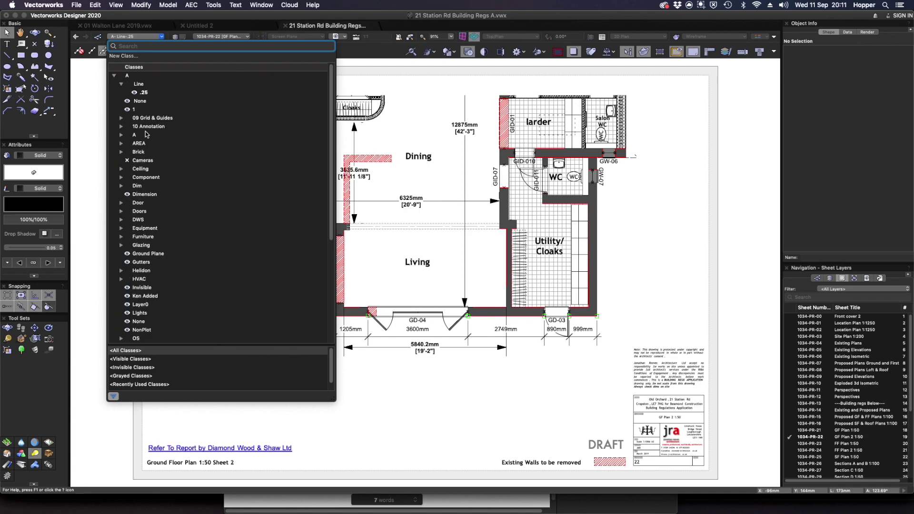
scroll(115, 79, down, 10)
key(Escape)
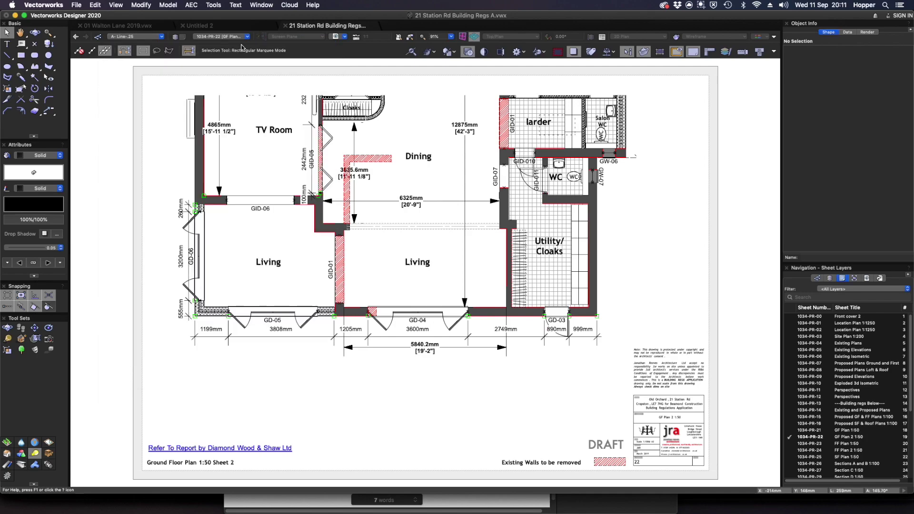
Check that the sheet layer names now carry the 1034-PR- prefix
click(236, 37)
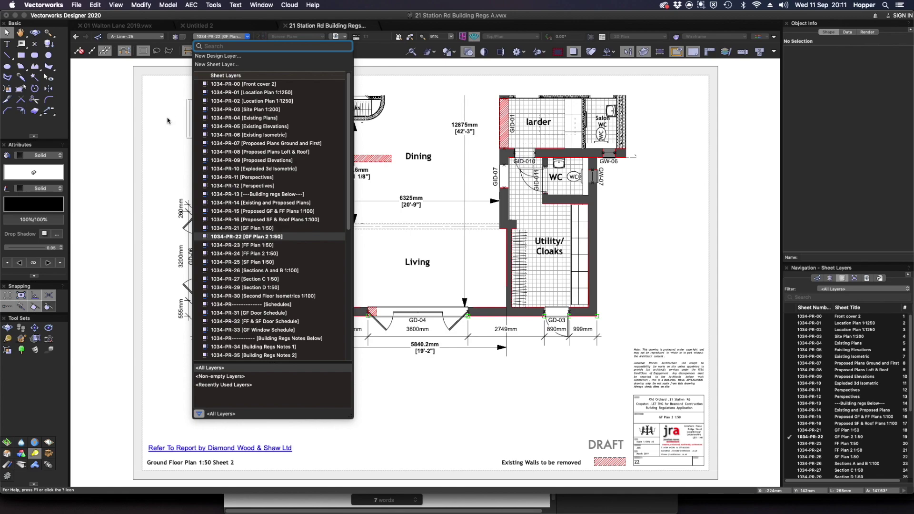
key(Escape)
click(214, 5)
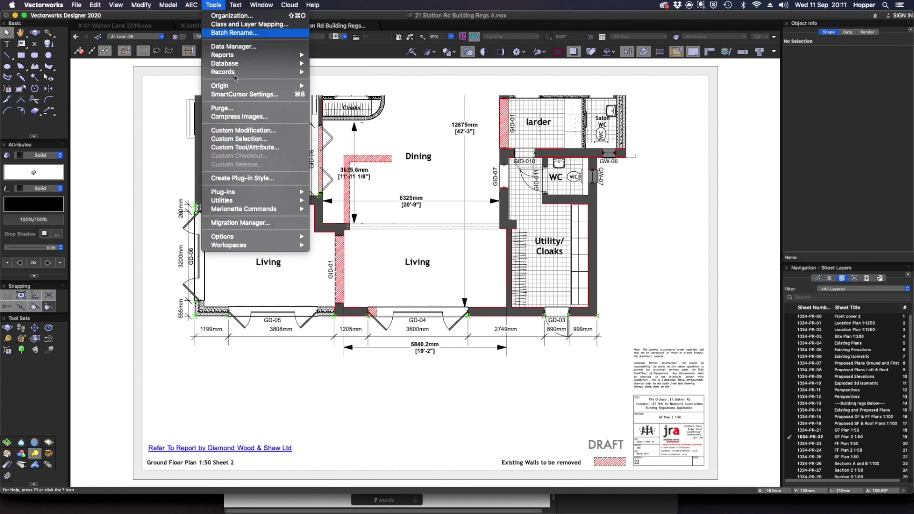
Batch-rename all Symbols/Plugin Objects with the prefix '21-'
click(233, 32)
click(274, 98)
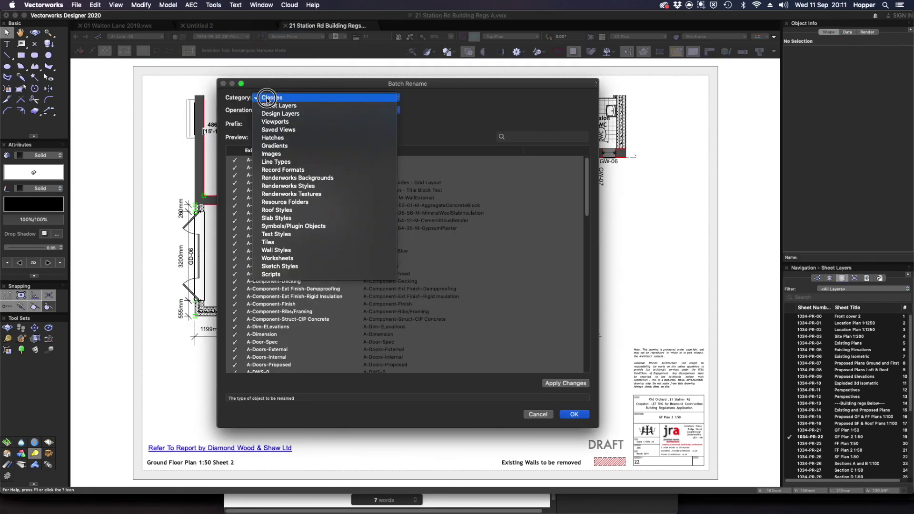
click(284, 227)
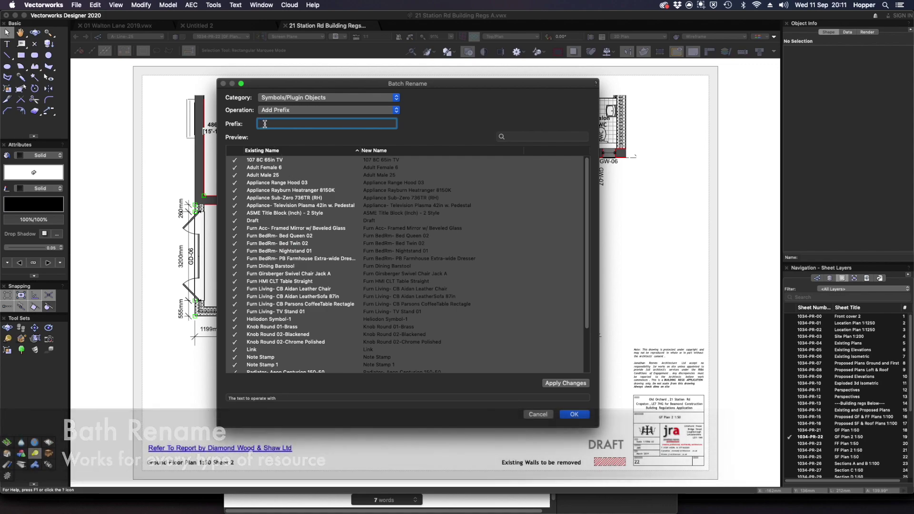
text(21§)
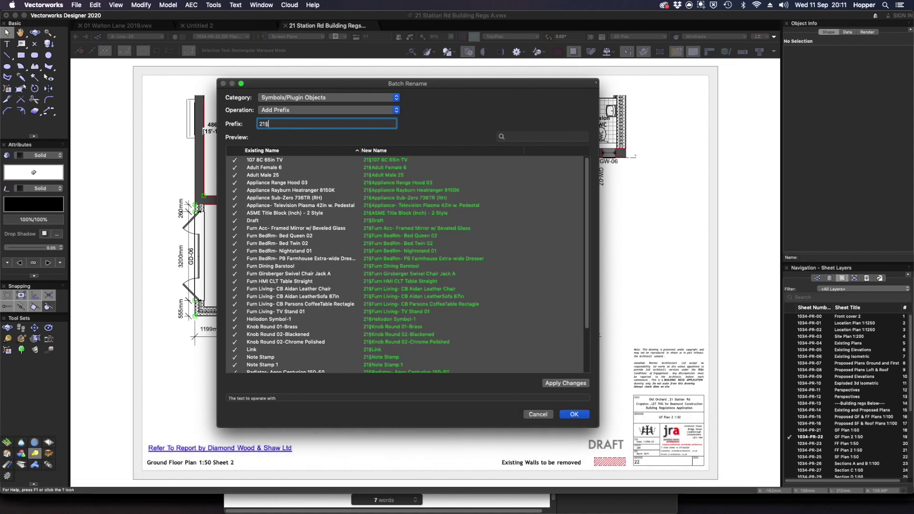
key(BackSpace)
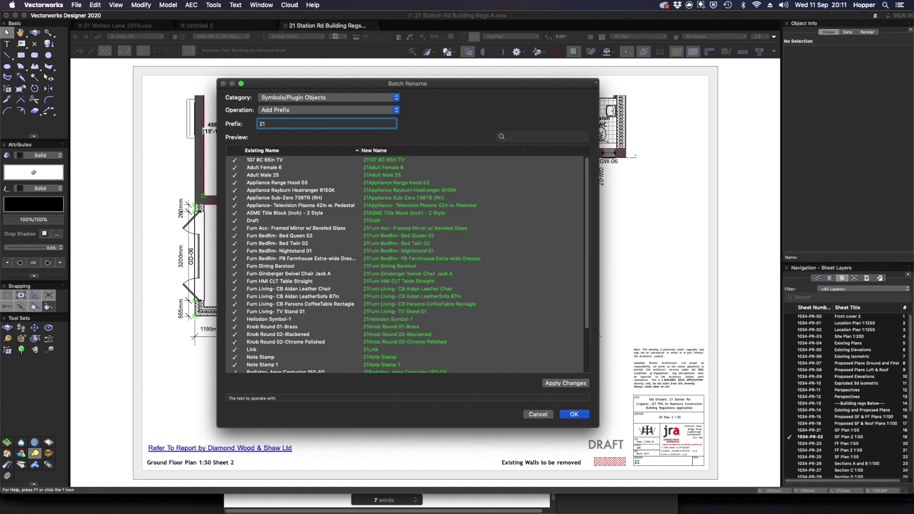
text(-)
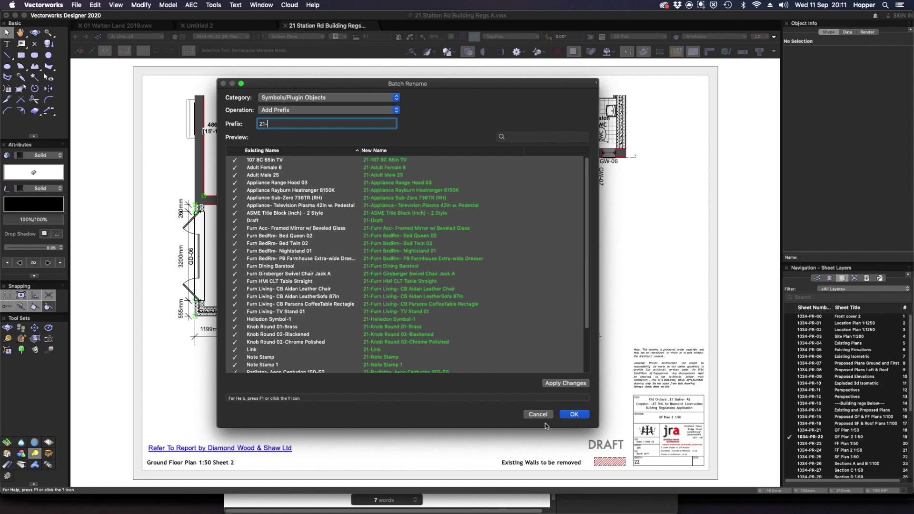
click(574, 414)
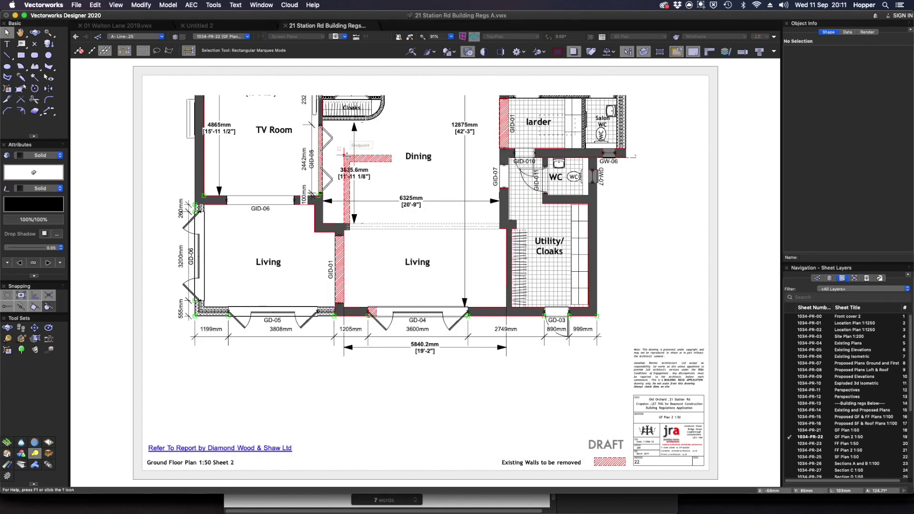
Open the Resource Manager and browse symbols in the Station Rd file and a Haddonstone library
key(super+r)
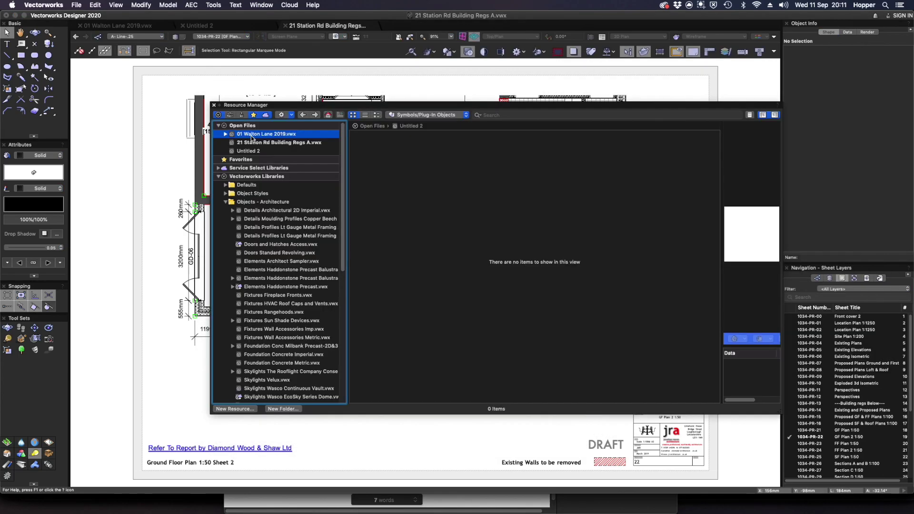
click(257, 142)
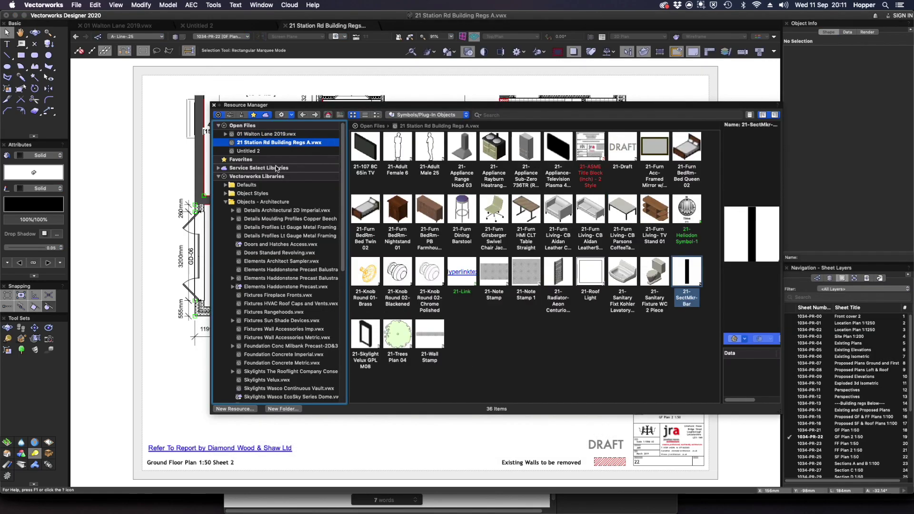
click(422, 95)
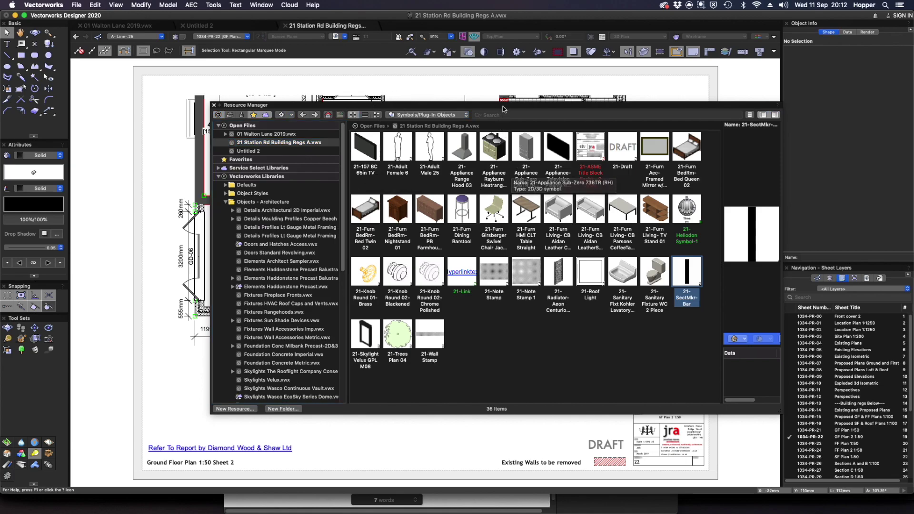
drag(503, 109, 416, 121)
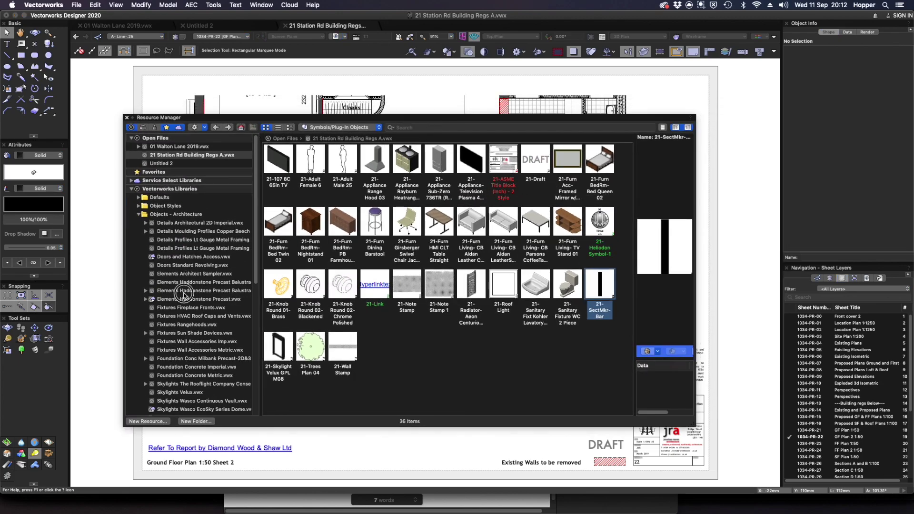
click(184, 291)
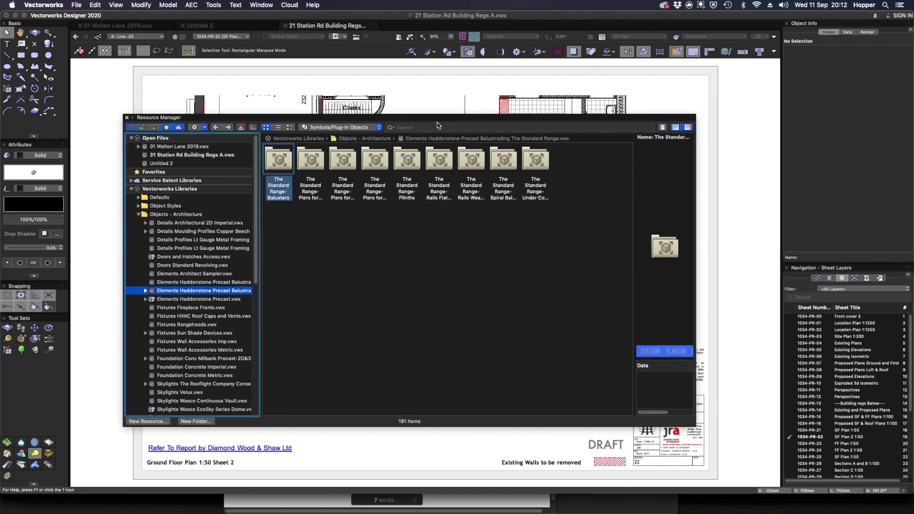
Search all libraries for '21', scroll the 1694 results, then close the Resource Manager
click(425, 127)
text(21)
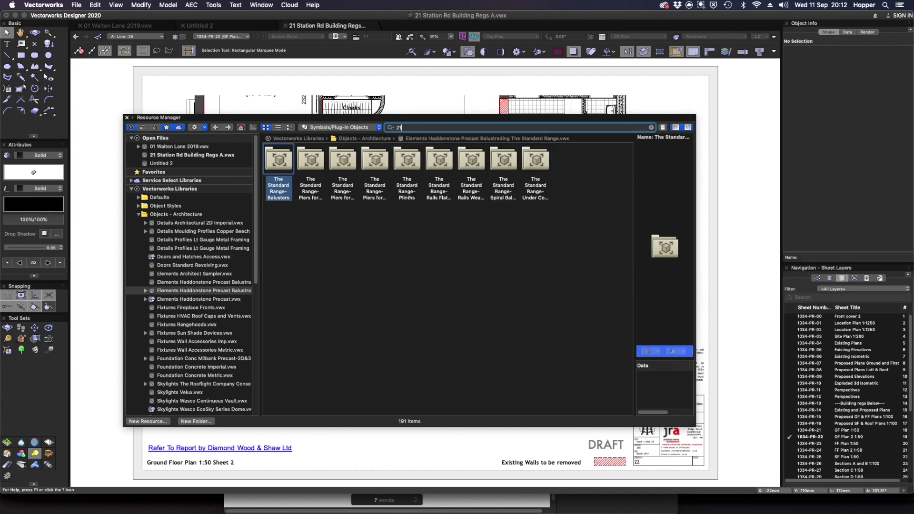
key(Return)
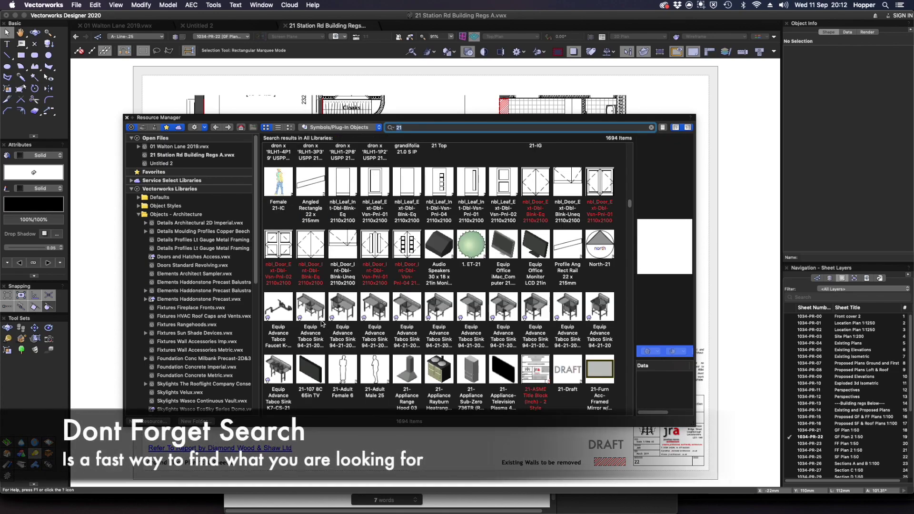
scroll(327, 214, up, 10)
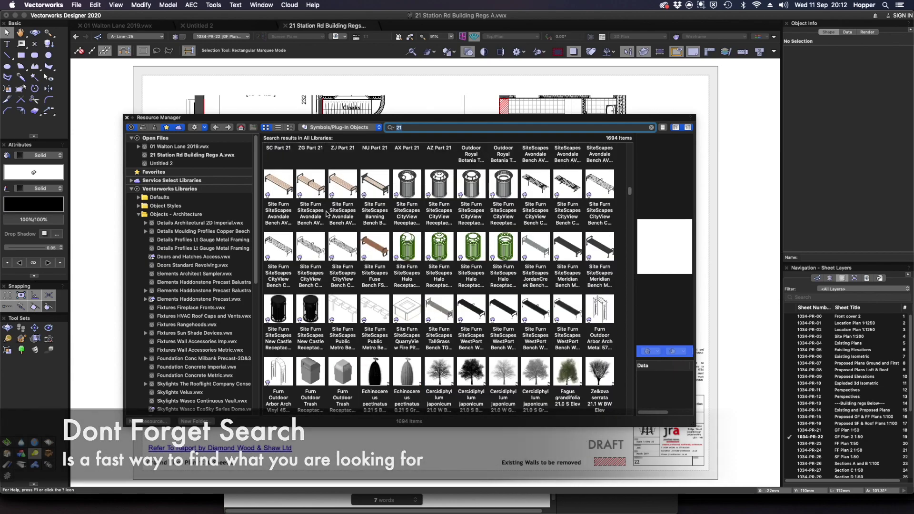
scroll(319, 225, up, 5)
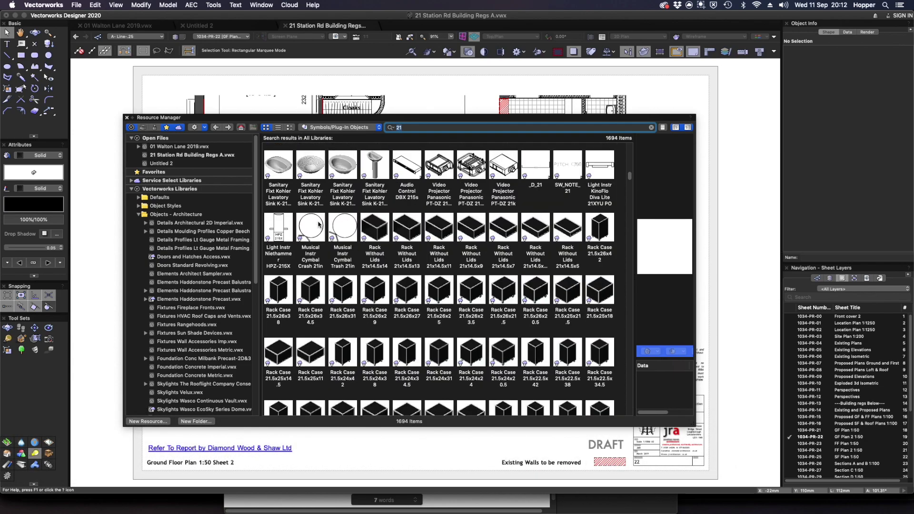
click(127, 118)
Look over the Batch Rename operation choices, then cancel without renaming anything
click(214, 4)
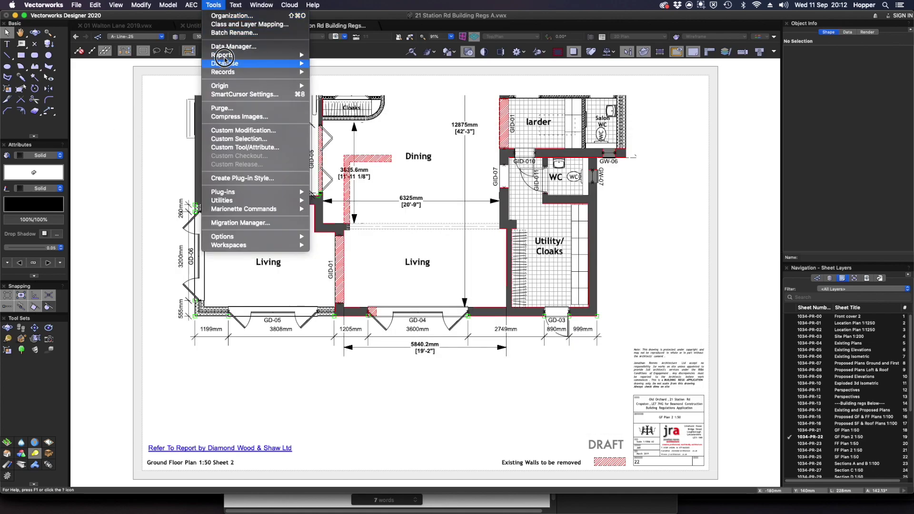
click(234, 33)
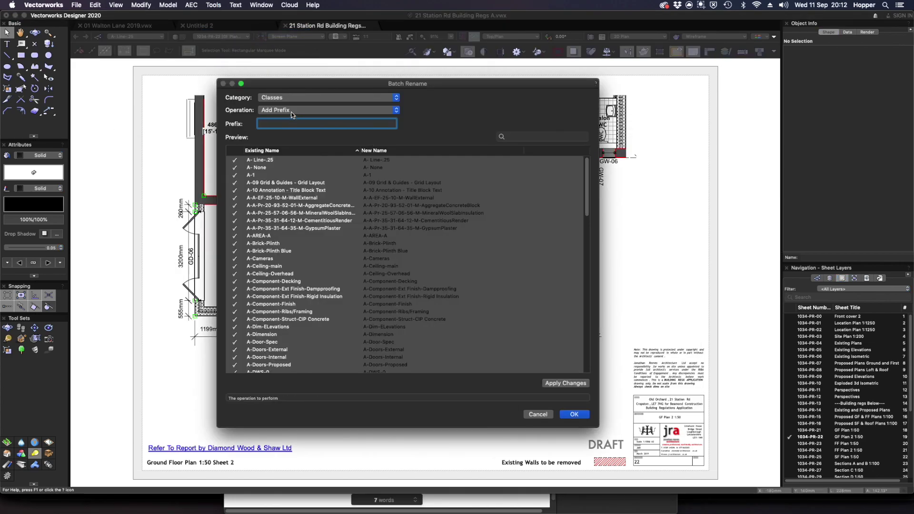
click(292, 114)
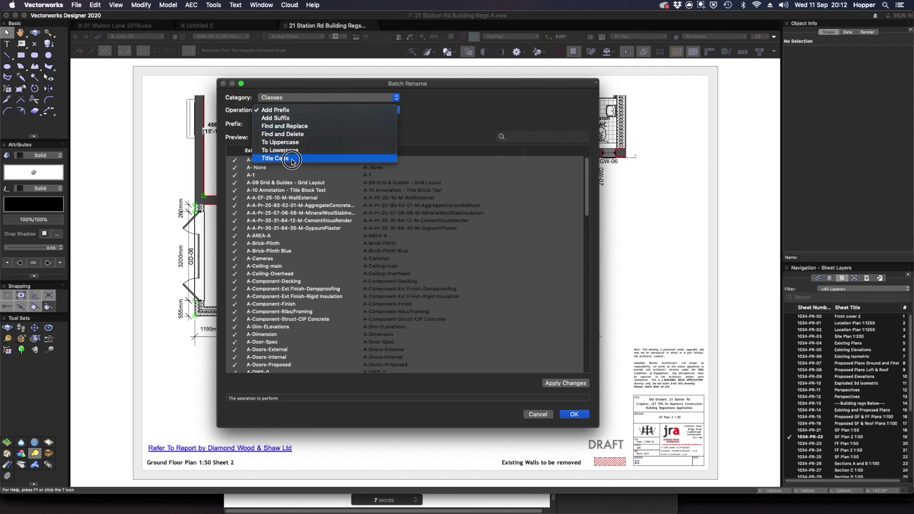
click(495, 340)
click(538, 414)
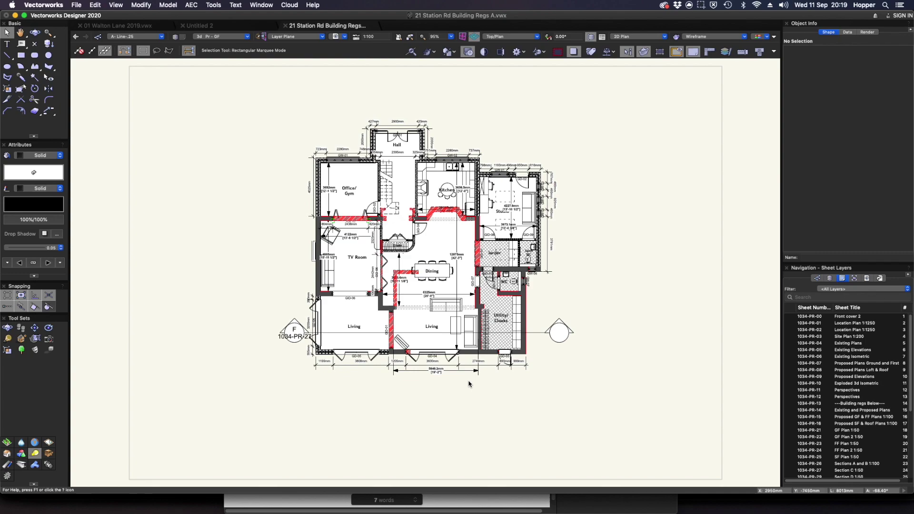
Switch to a rendered Right Isometric at higher detail and make the FF, 2nd Floor and RF layers visible
key(3)
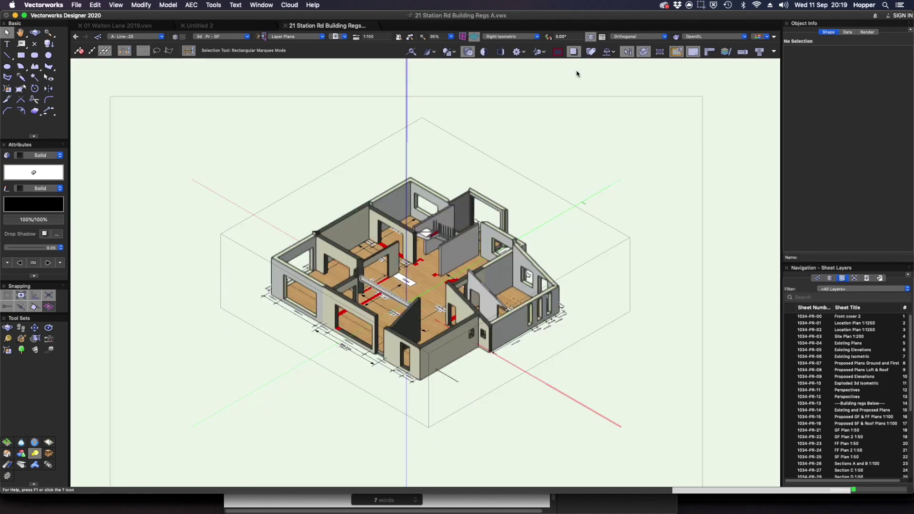
click(644, 52)
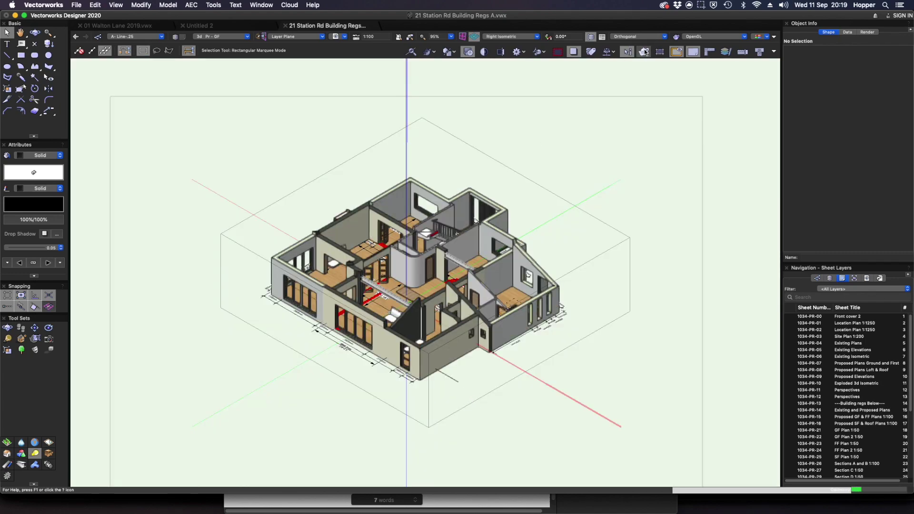
click(829, 277)
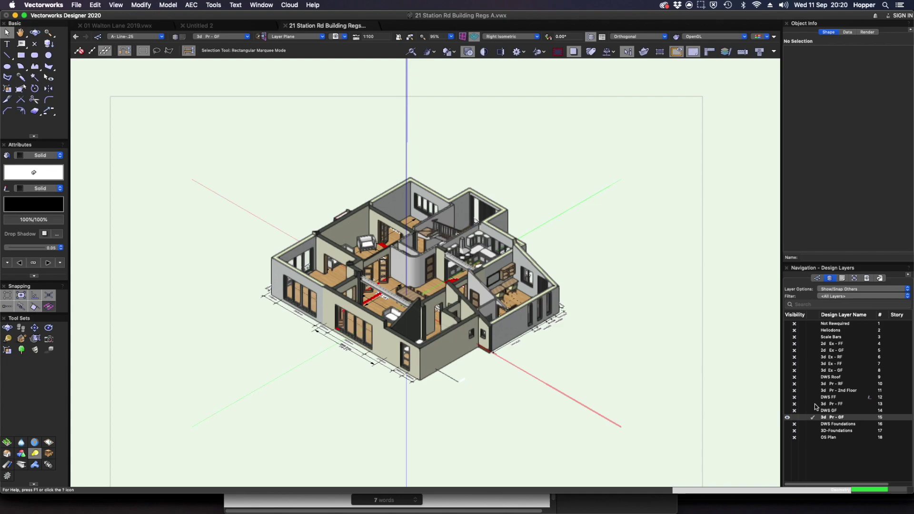
click(787, 404)
click(787, 403)
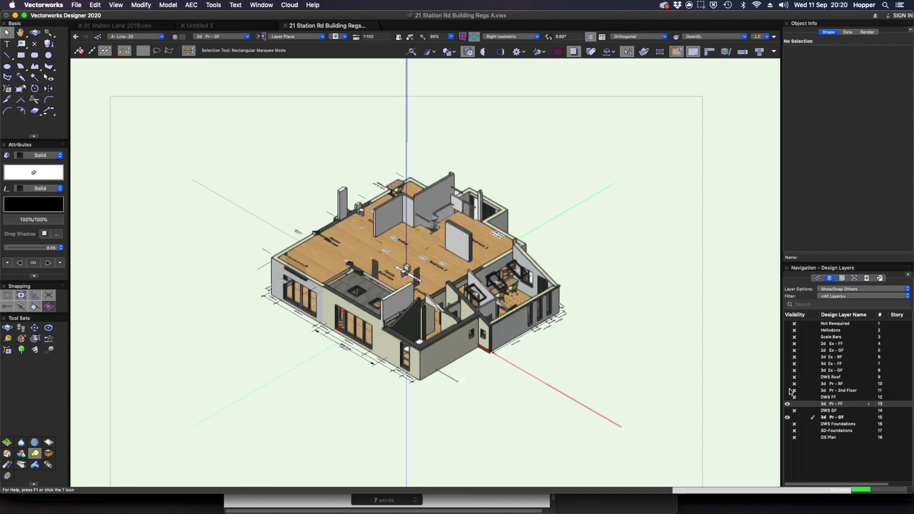
click(787, 389)
click(787, 383)
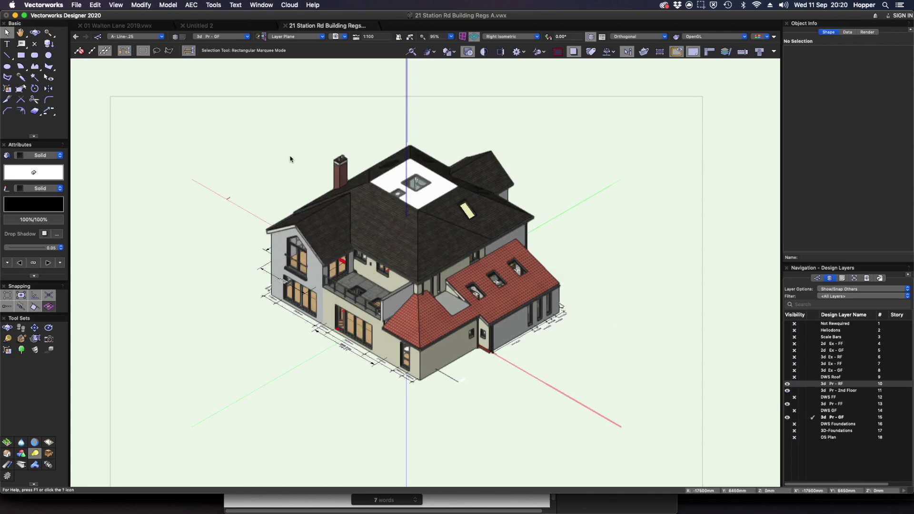
Zoom in to frame the whole house and fly slightly around it
key(c)
drag(301, 127, 491, 389)
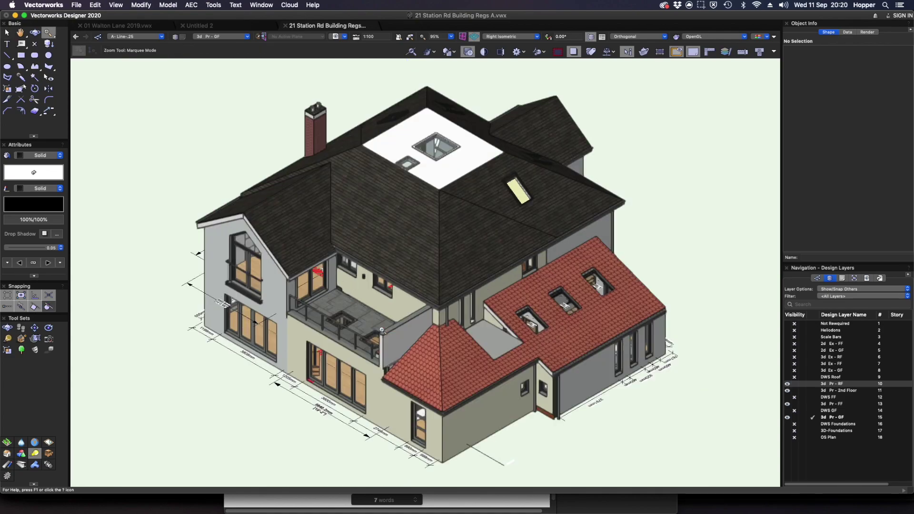
key(shift+c)
drag(355, 331, 339, 287)
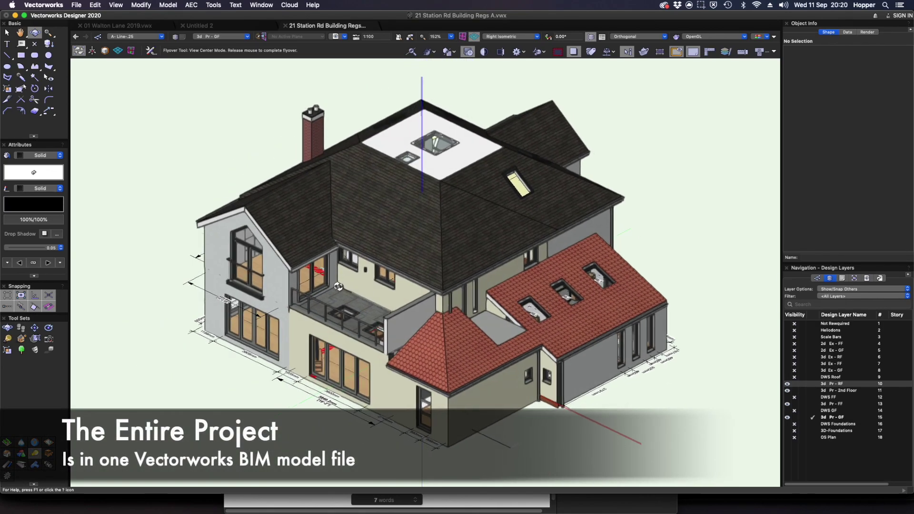
key(x)
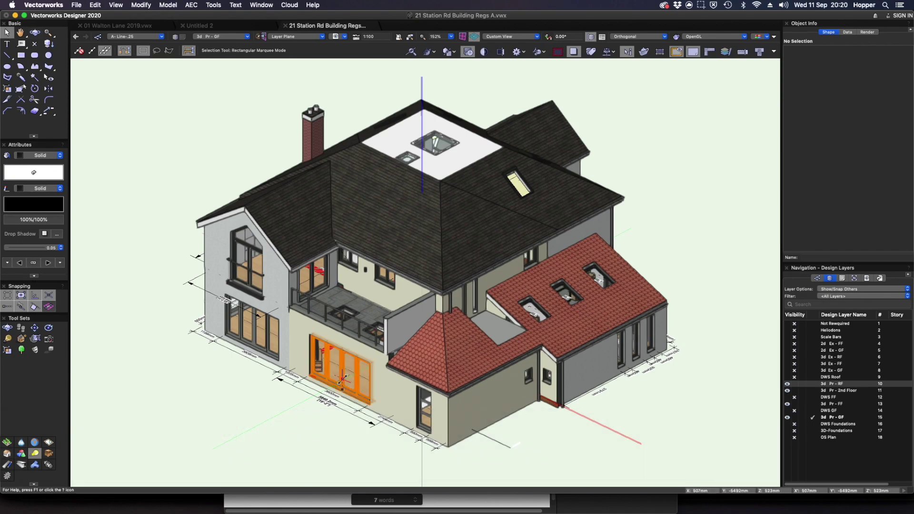
click(342, 379)
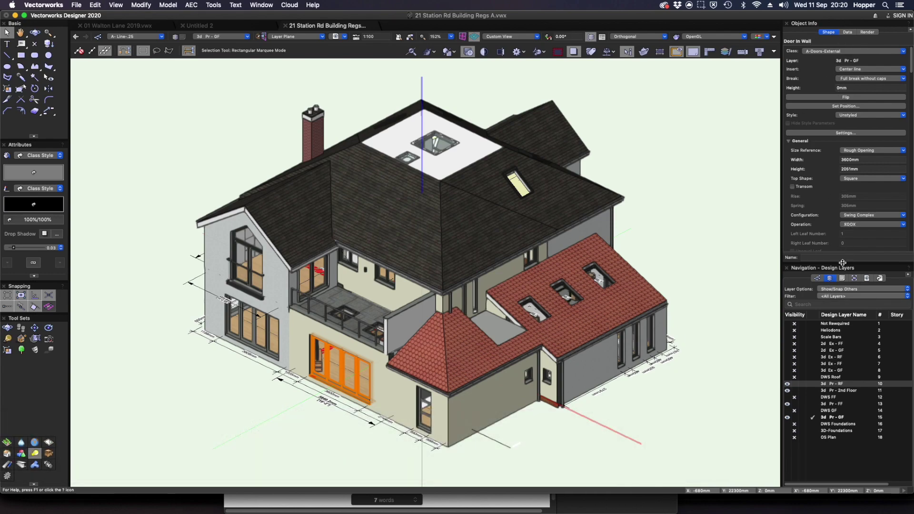
drag(842, 263, 851, 323)
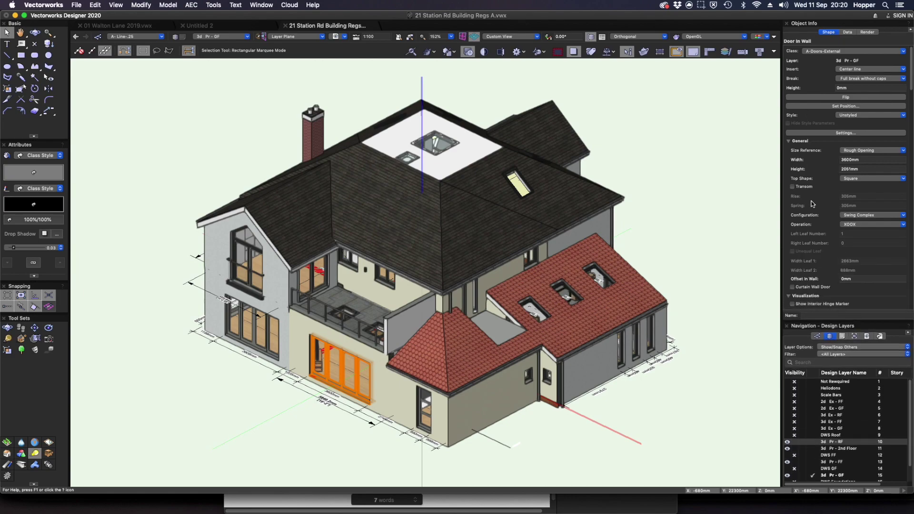
click(789, 141)
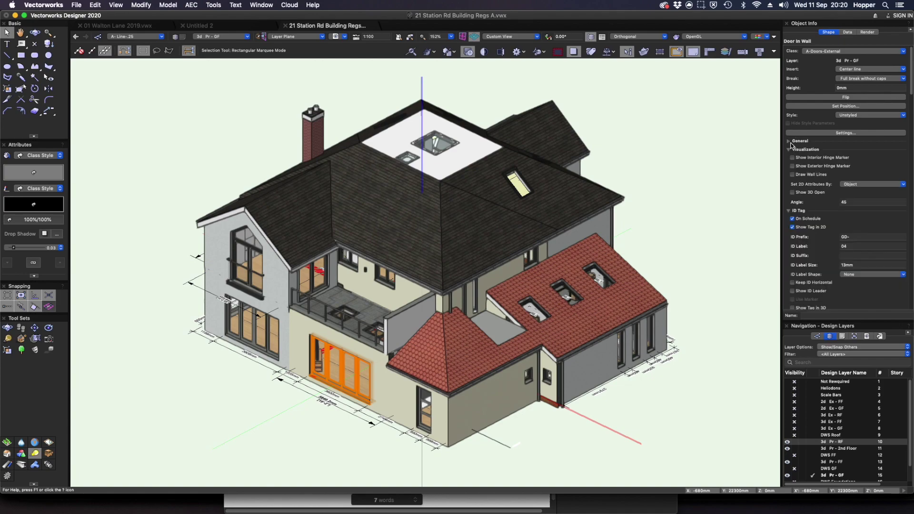
click(789, 150)
click(789, 158)
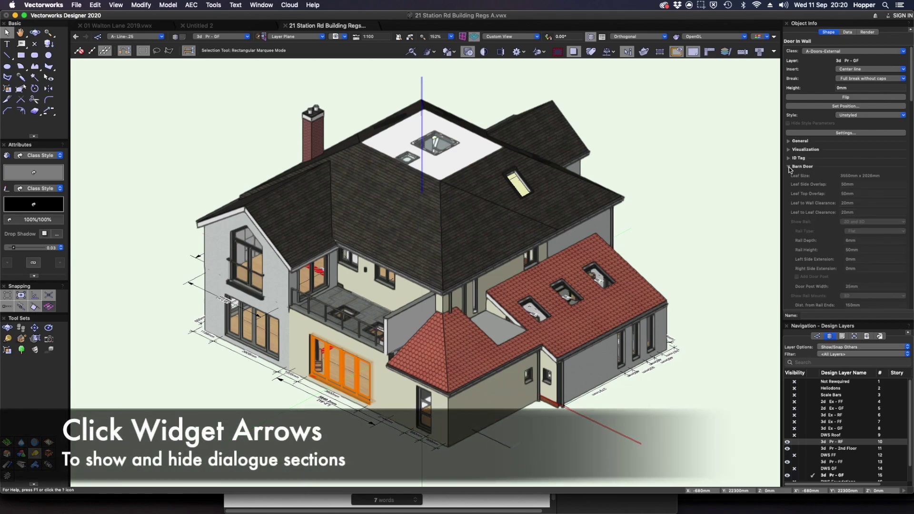
click(789, 175)
click(789, 184)
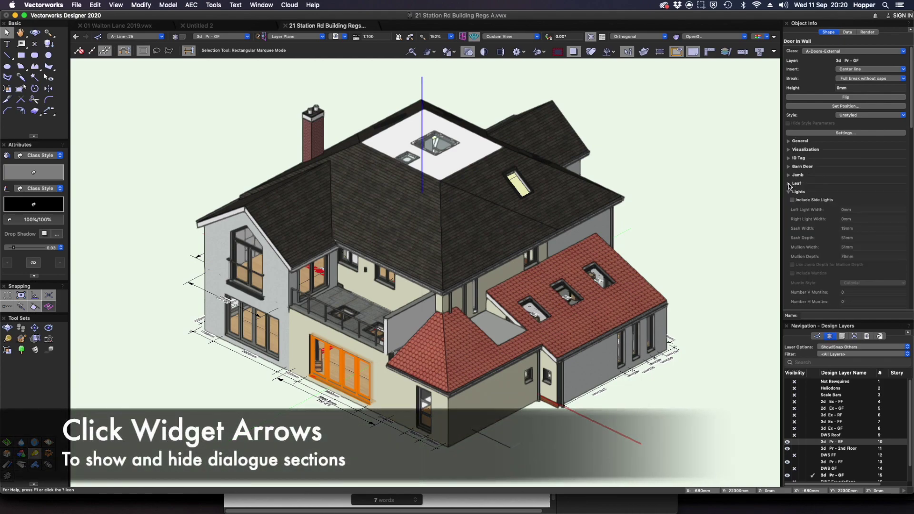
click(789, 141)
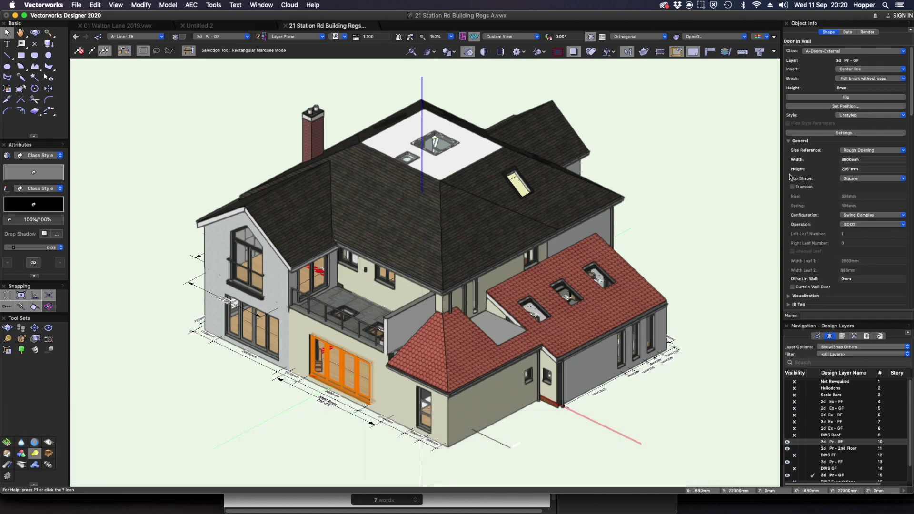
click(789, 141)
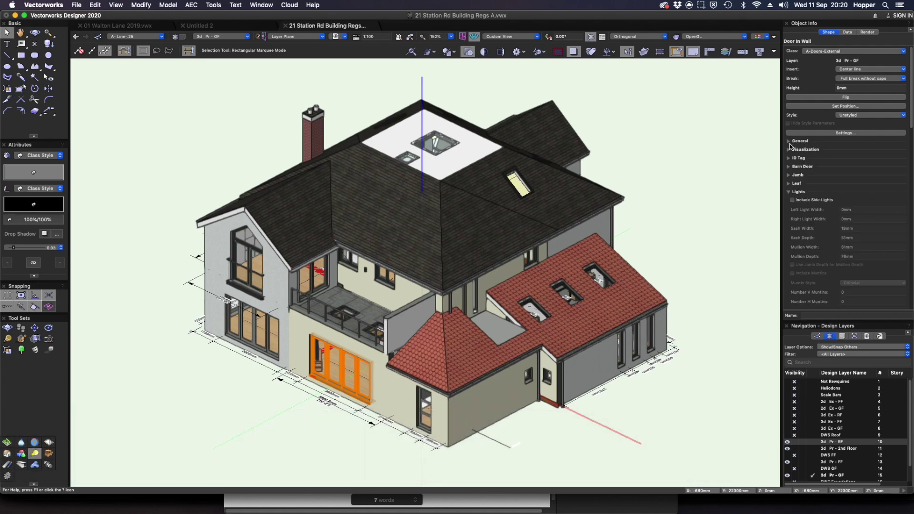
click(789, 175)
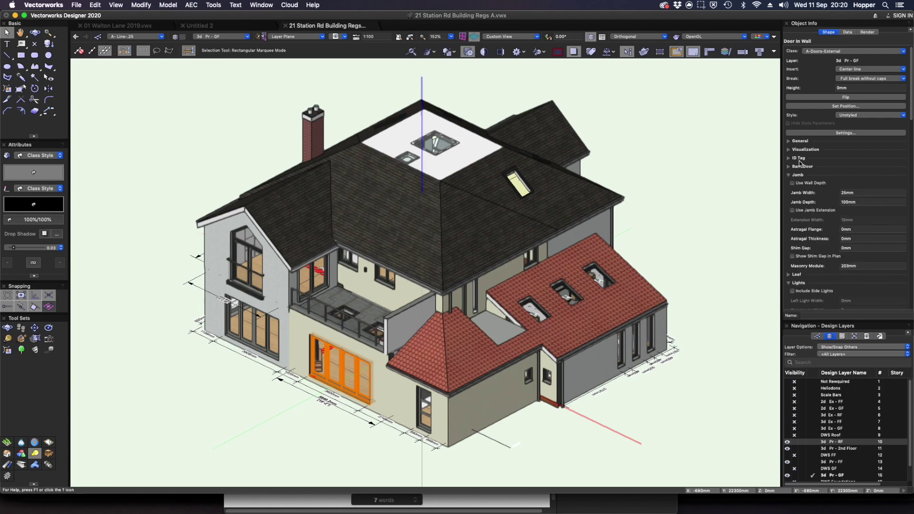
scroll(819, 171, down, 10)
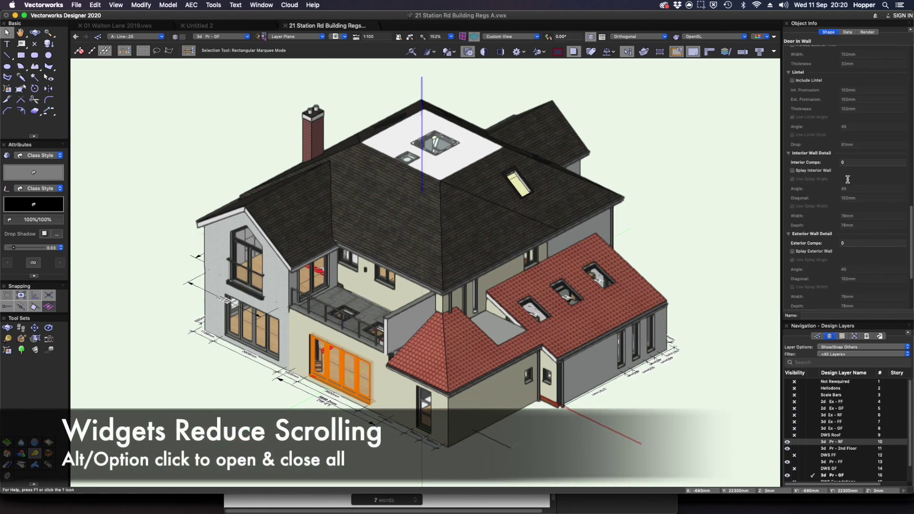
scroll(847, 179, up, 10)
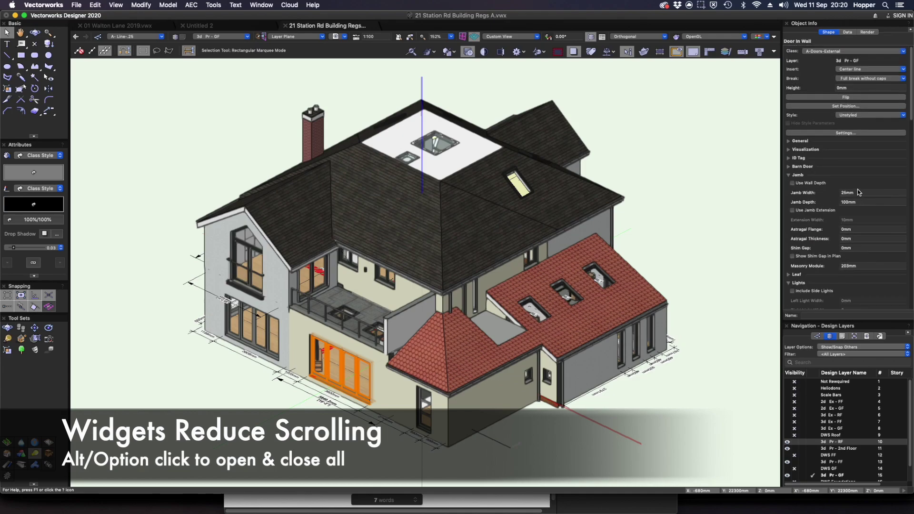
alt+click(788, 142)
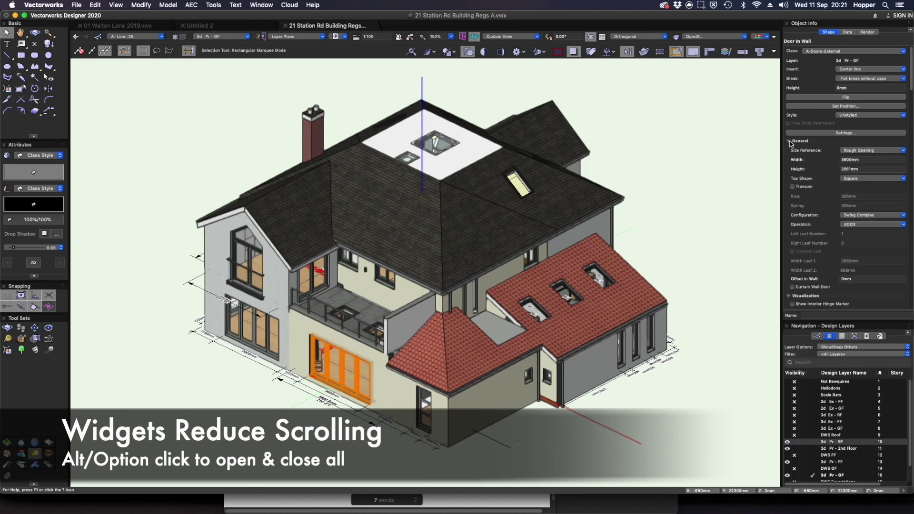
alt+click(788, 141)
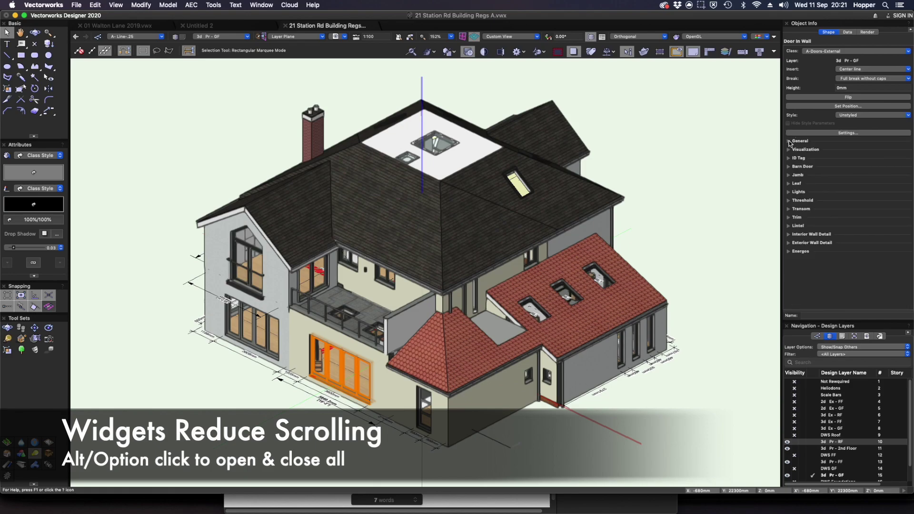
click(788, 226)
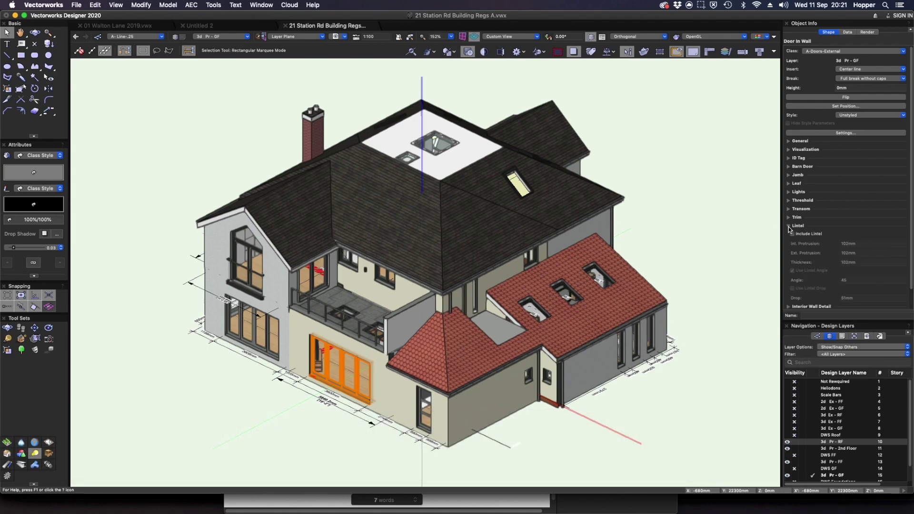
click(788, 225)
click(788, 217)
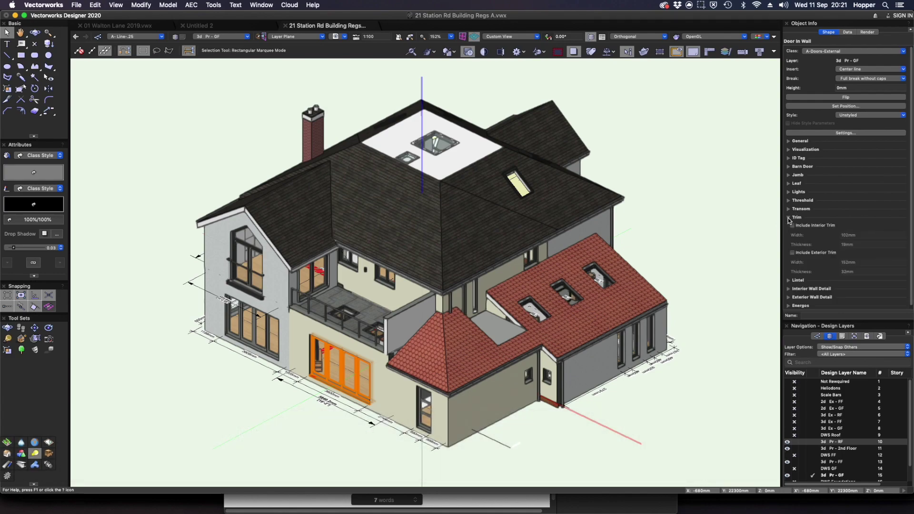
click(789, 217)
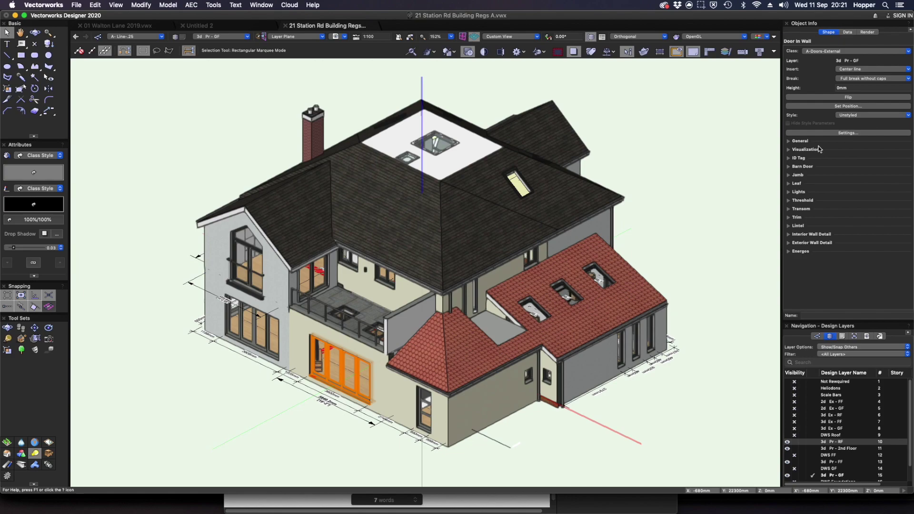
click(841, 133)
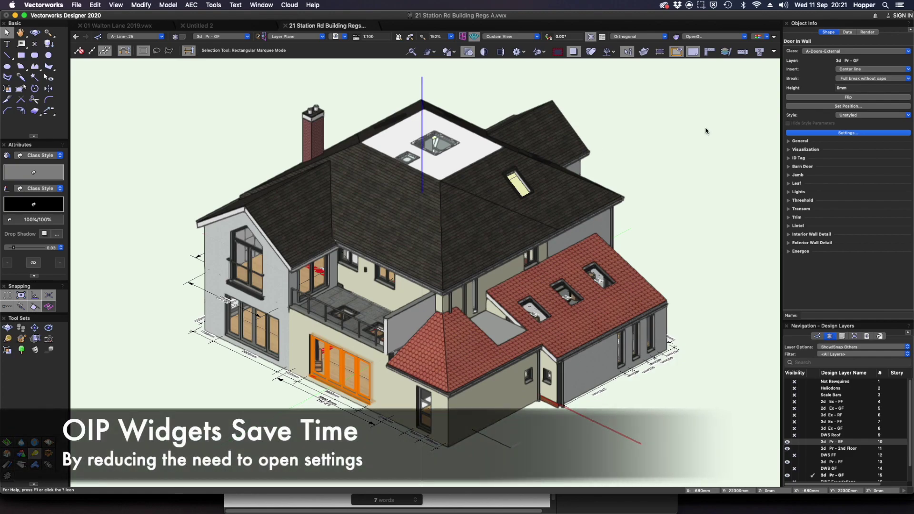
click(840, 133)
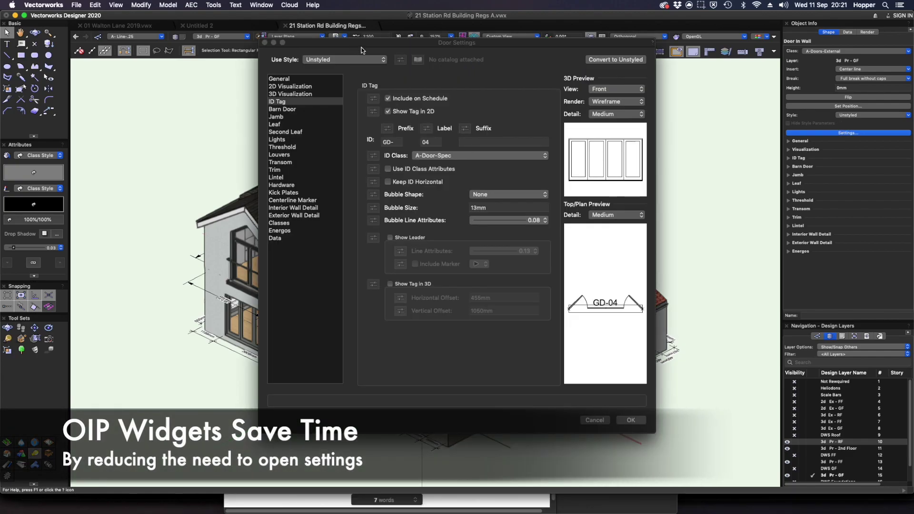
drag(364, 42, 324, 71)
click(252, 142)
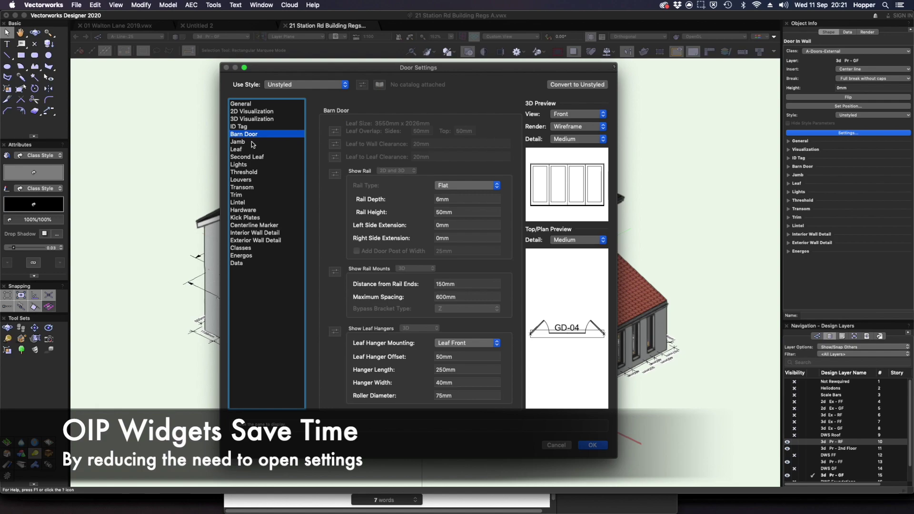
click(246, 150)
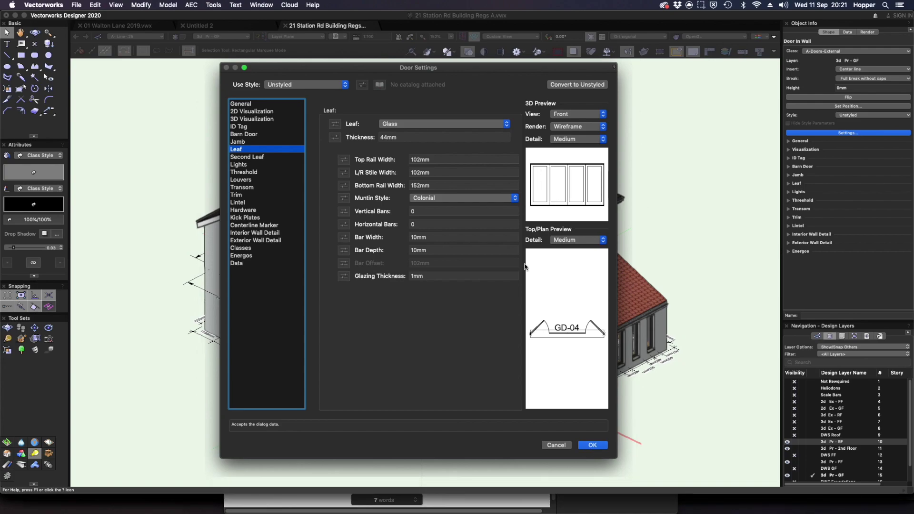
key(Return)
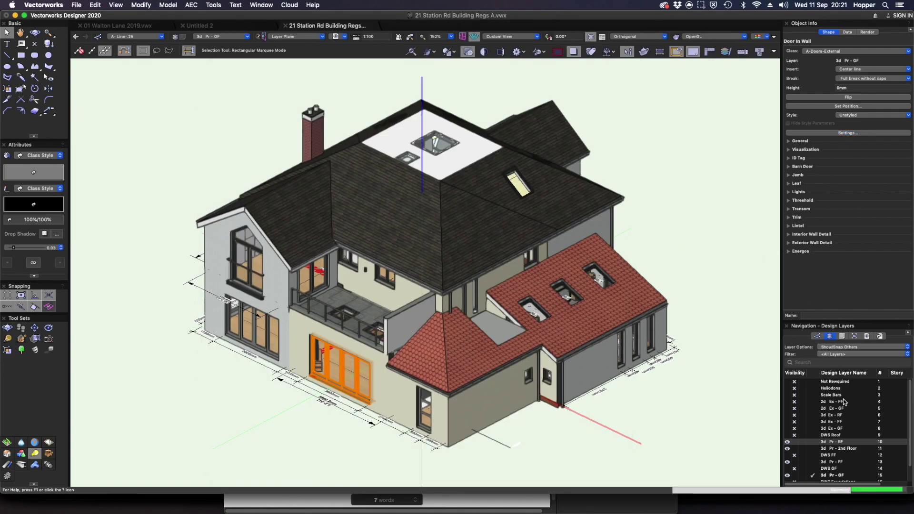
Expand the door's Jamb settings, fly around the house, and bring up the File > Export formats
click(789, 175)
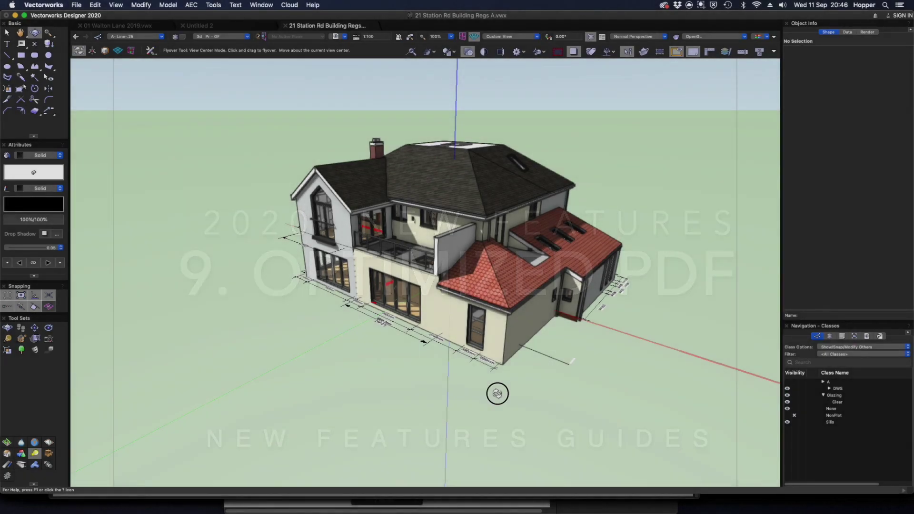
drag(493, 390, 413, 395)
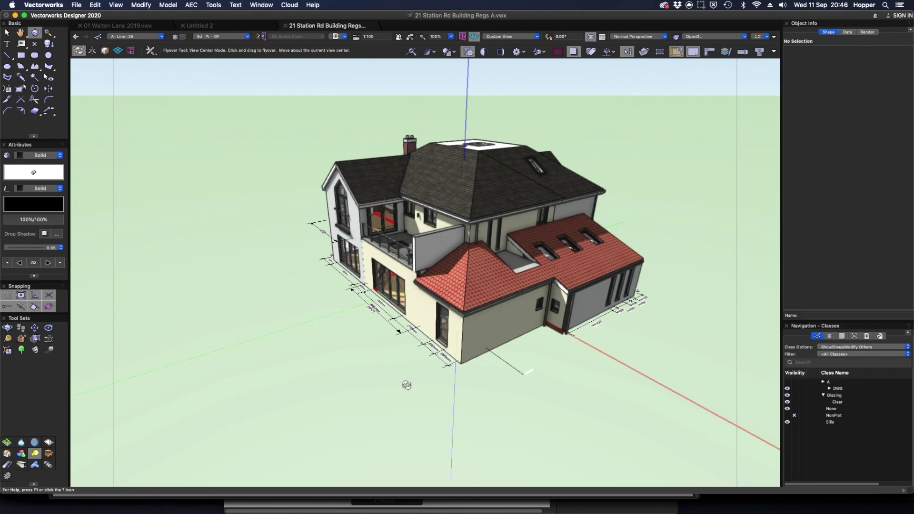
drag(407, 385, 465, 345)
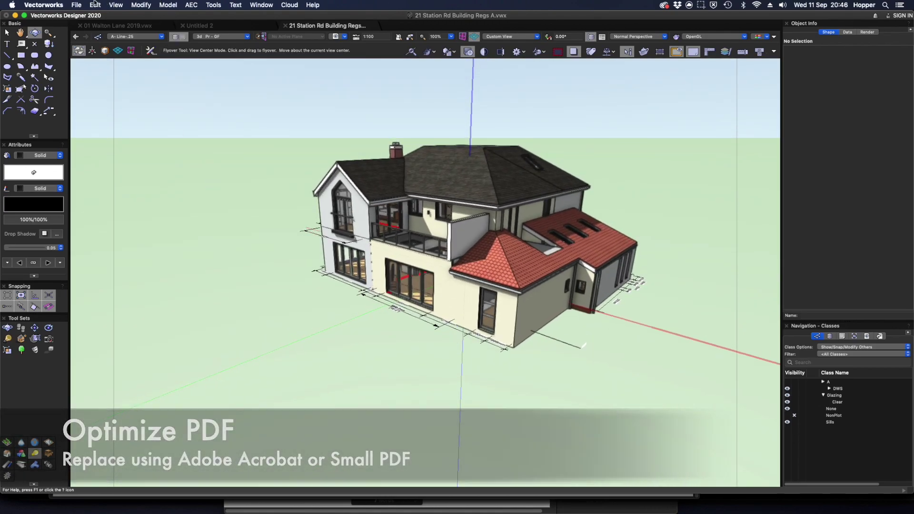
click(76, 5)
mouse_move(93, 189)
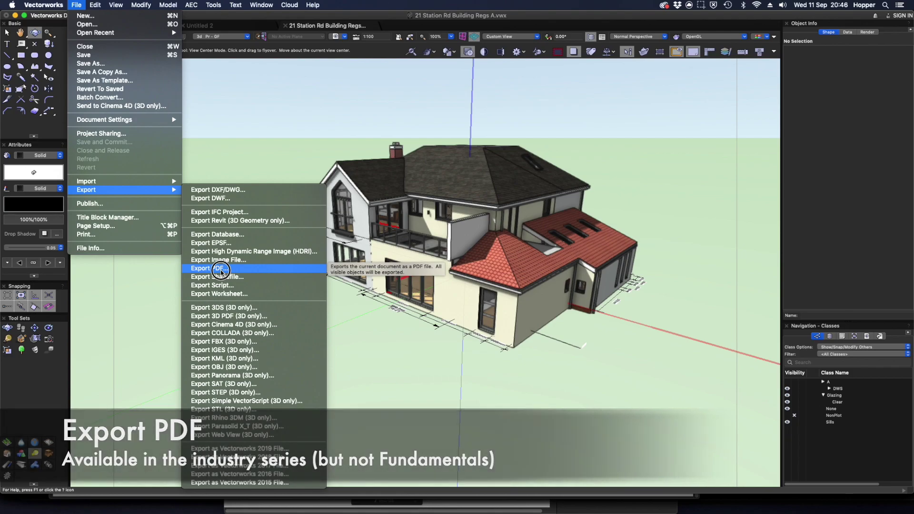
Start a PDF export and try the None and Low file size reduction presets
click(220, 270)
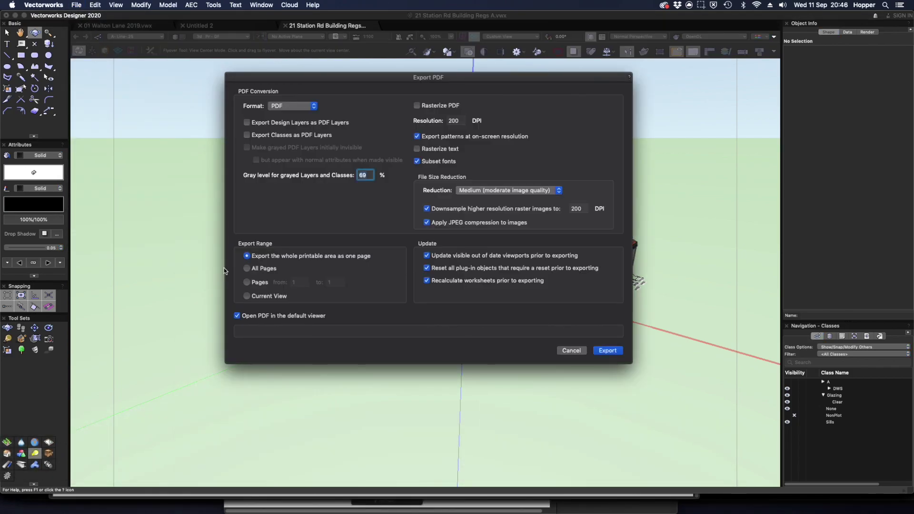
drag(414, 82, 417, 117)
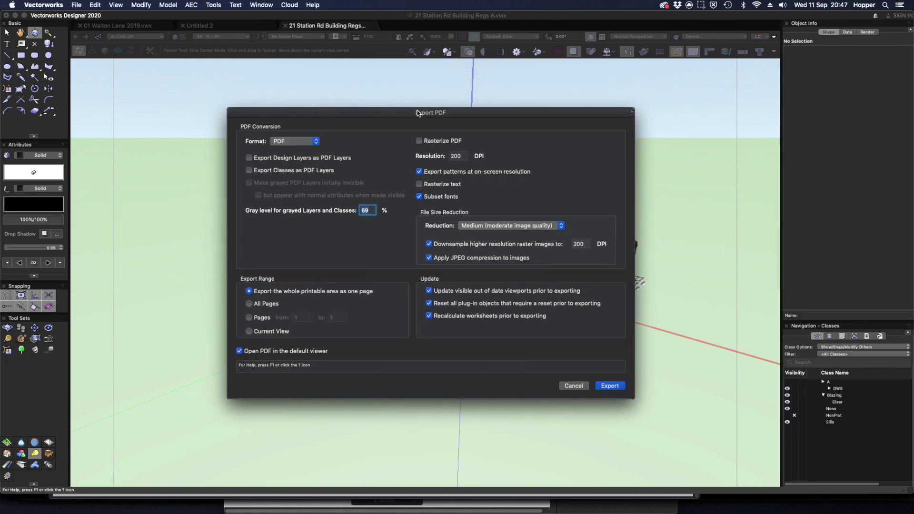
drag(523, 110, 548, 111)
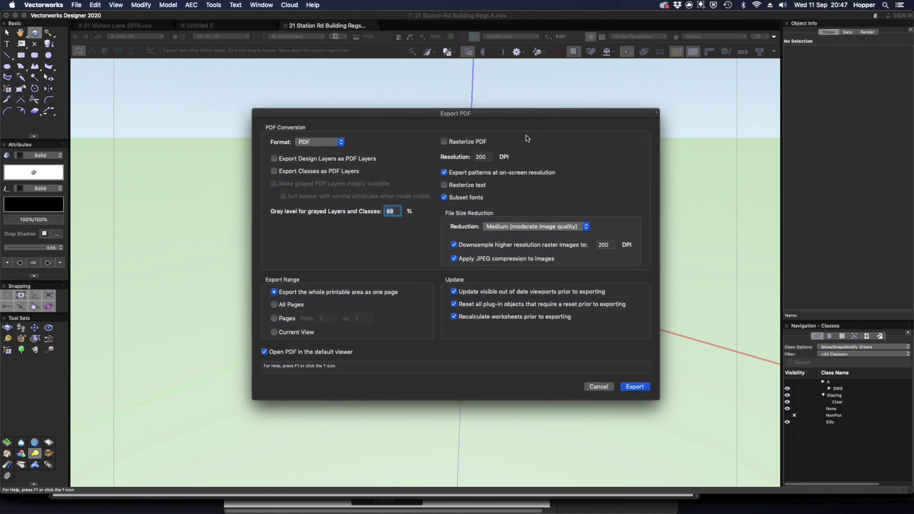
click(507, 227)
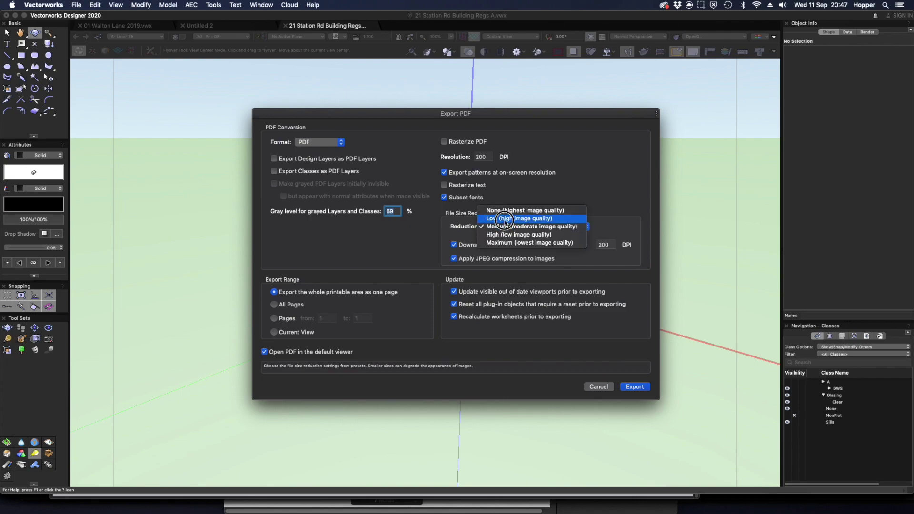
click(505, 210)
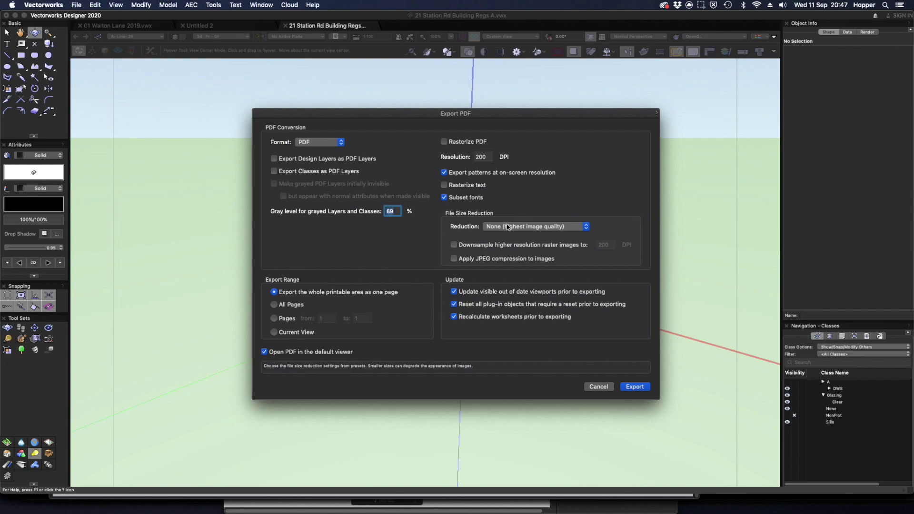
click(508, 229)
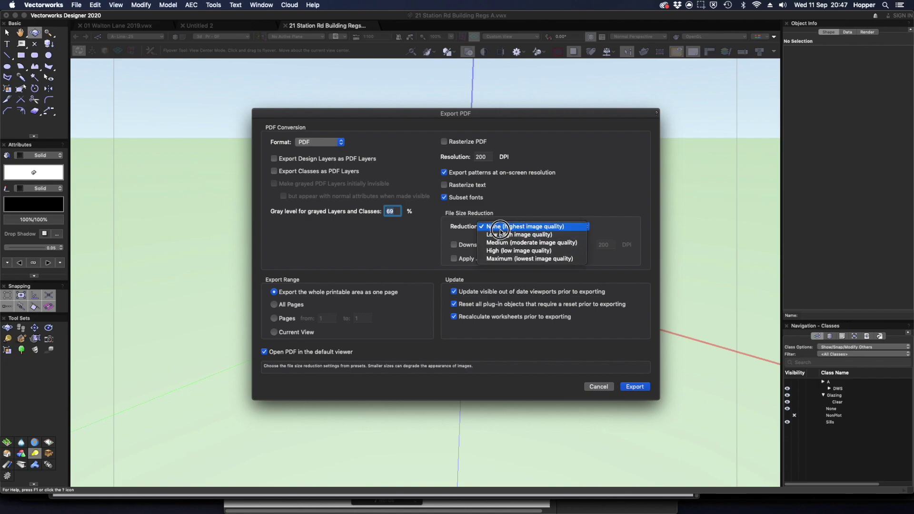
click(503, 228)
click(503, 230)
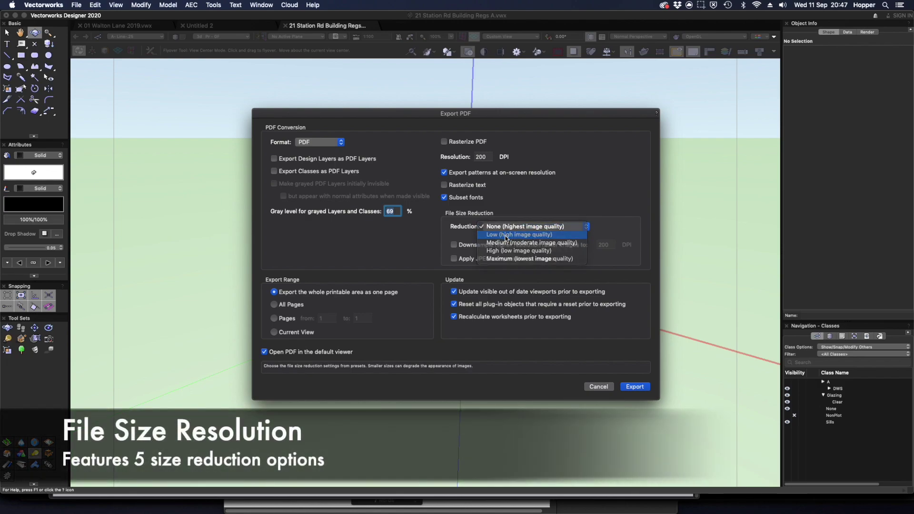
click(505, 233)
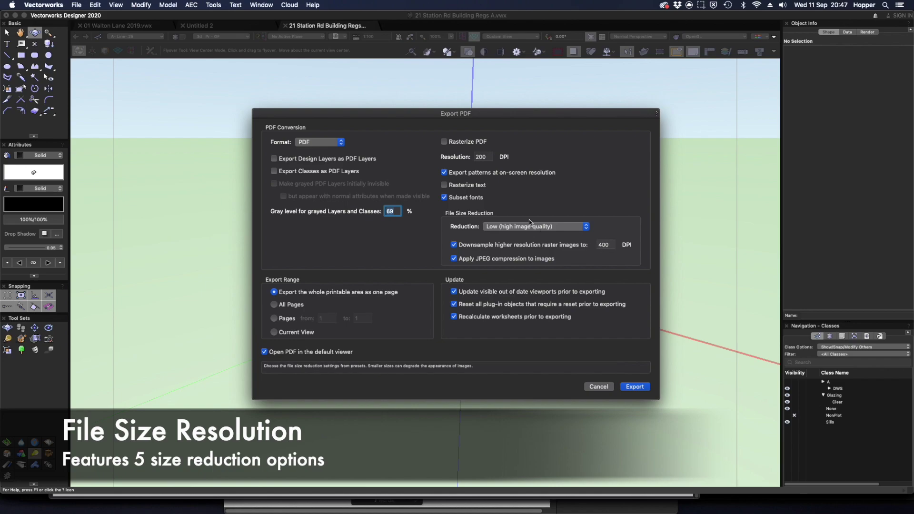
Compare Medium and High presets, then export at Maximum reduction (64 DPI)
click(529, 226)
click(529, 234)
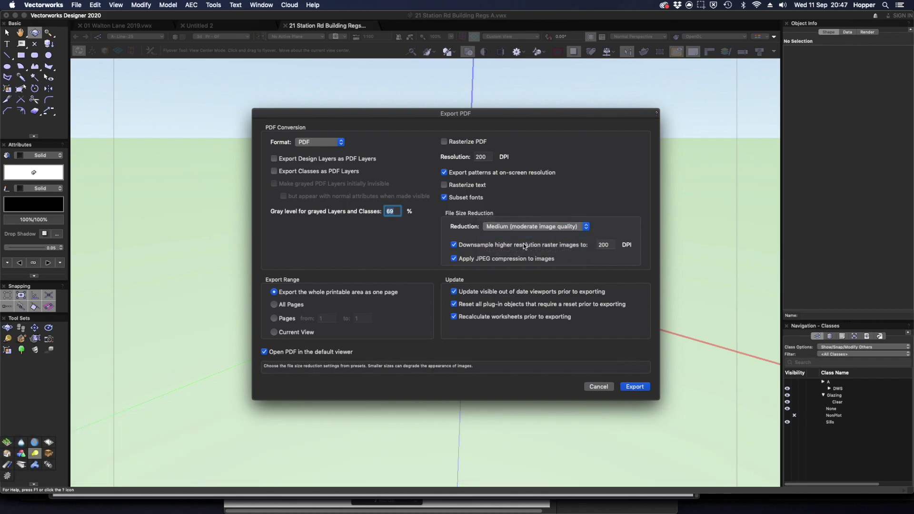
click(547, 226)
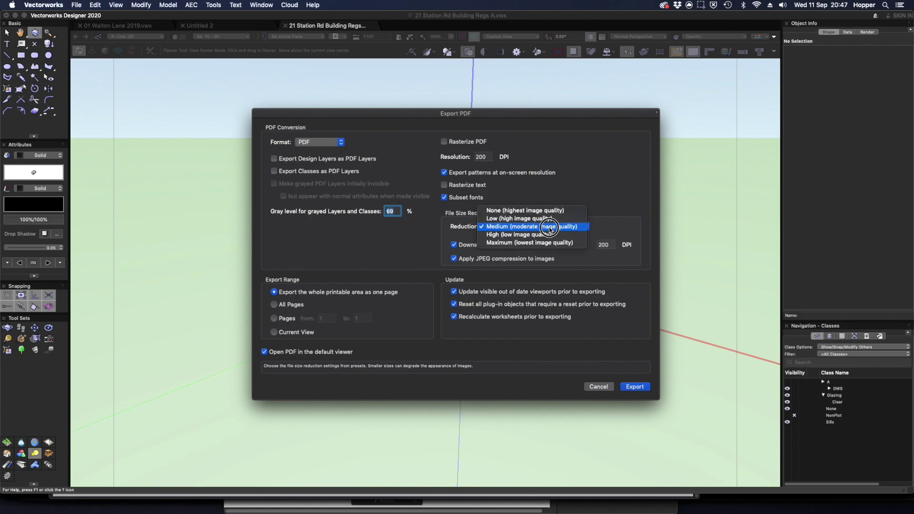
click(514, 234)
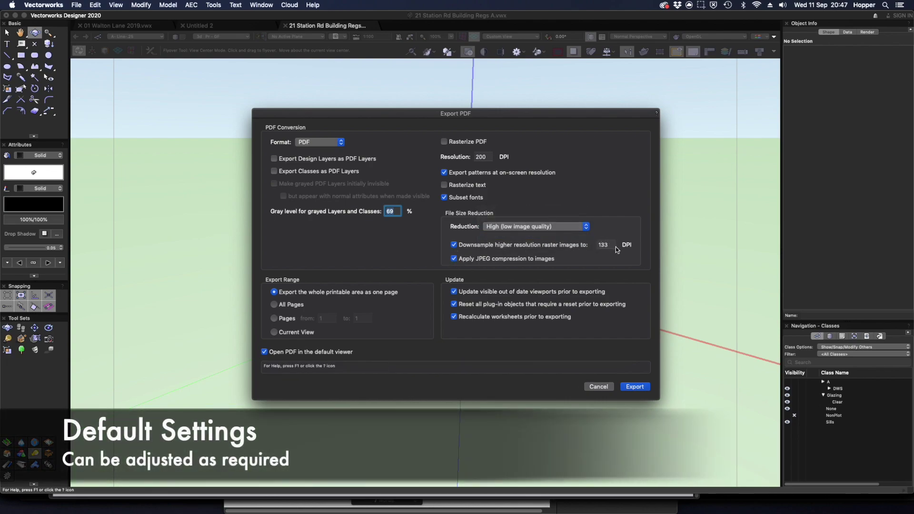
click(563, 227)
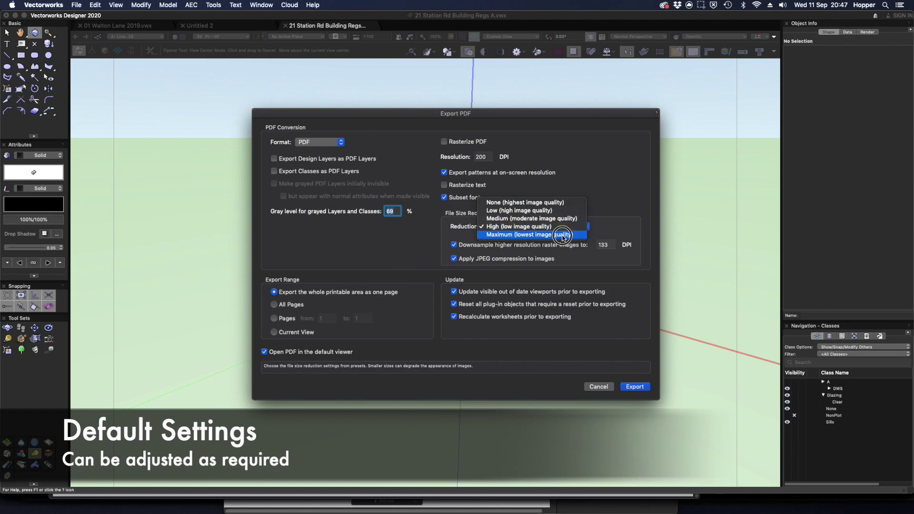
click(562, 235)
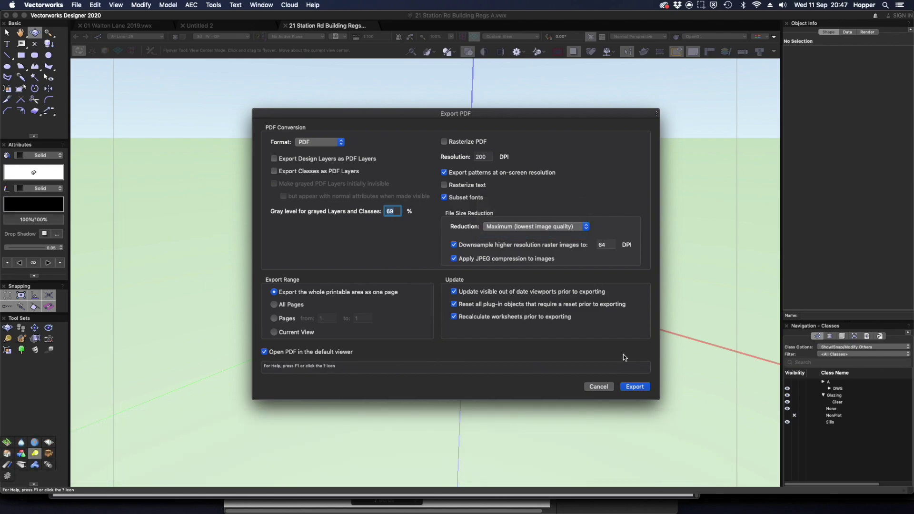
click(636, 386)
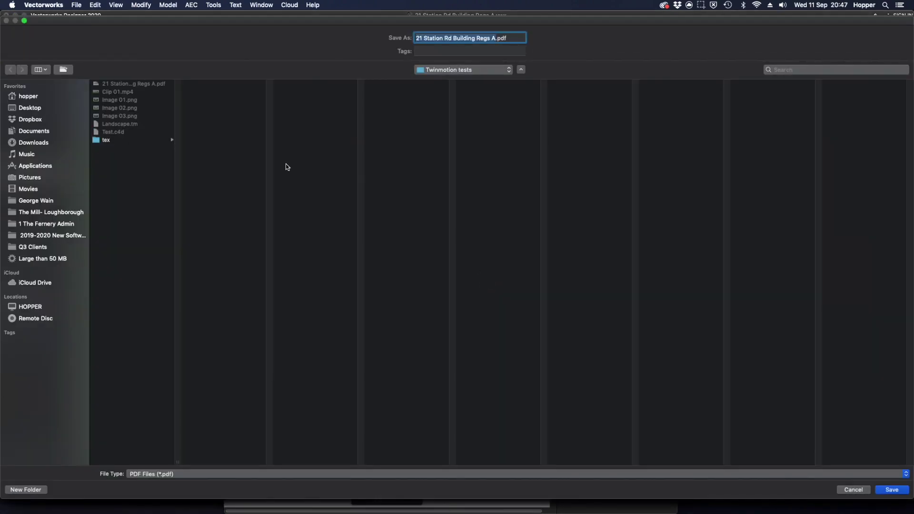
click(34, 109)
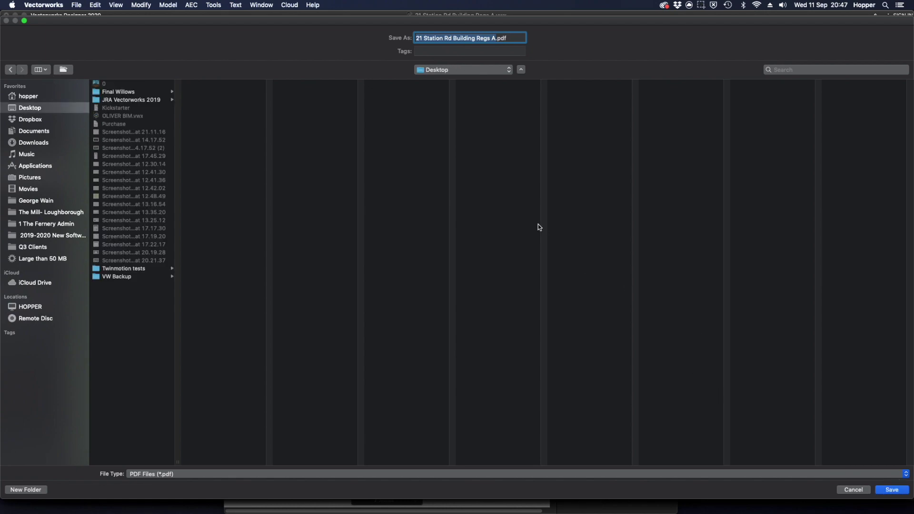
key(Return)
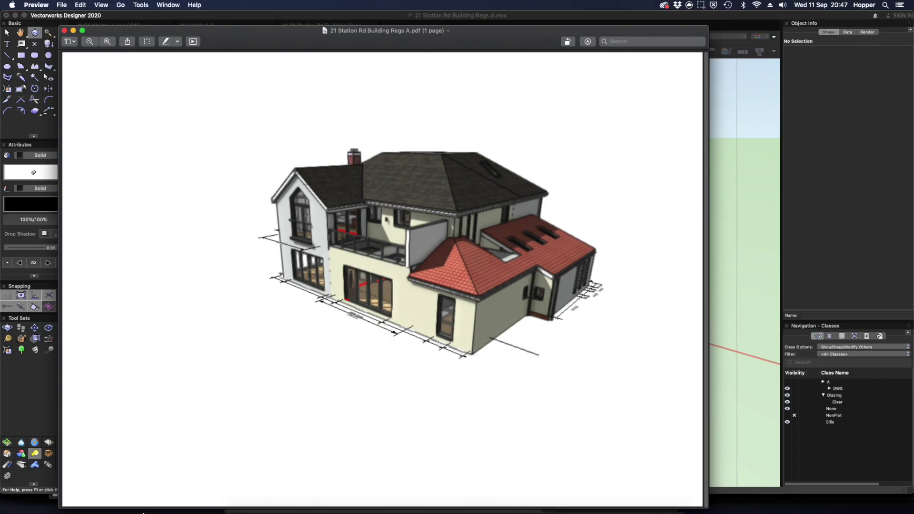
Quick Look the 237 KB PDF on the Desktop in Finder, then return to Vectorworks
click(240, 504)
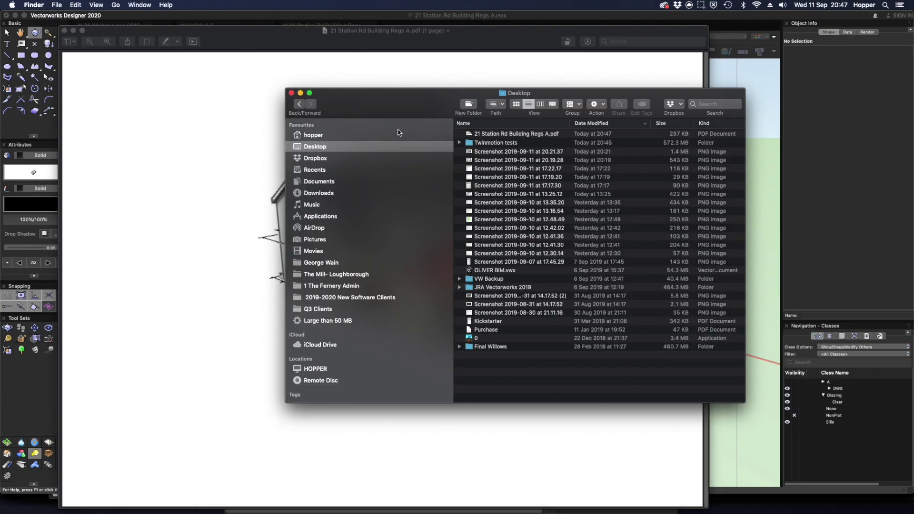
click(551, 133)
key(space)
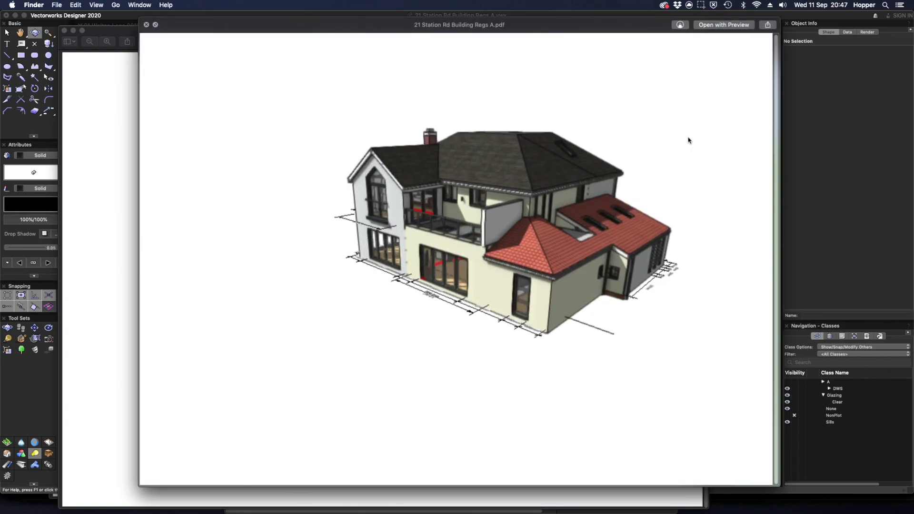
key(space)
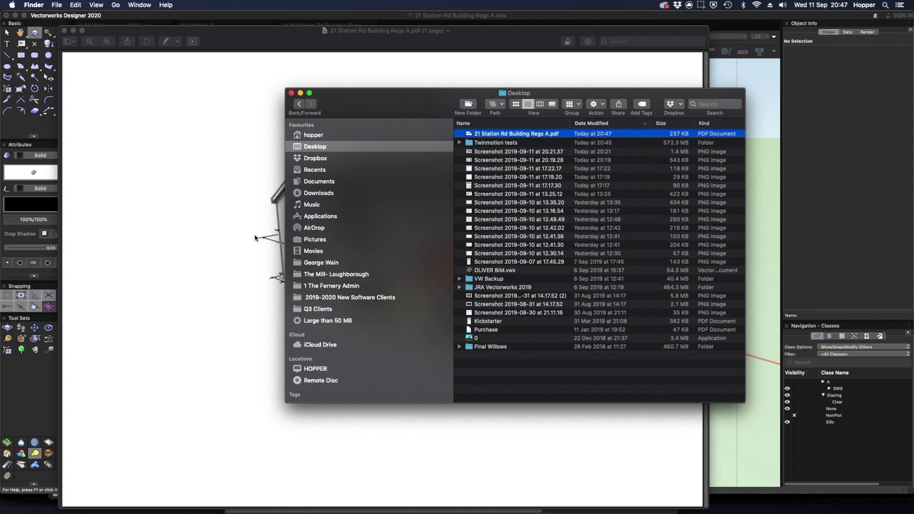
click(254, 238)
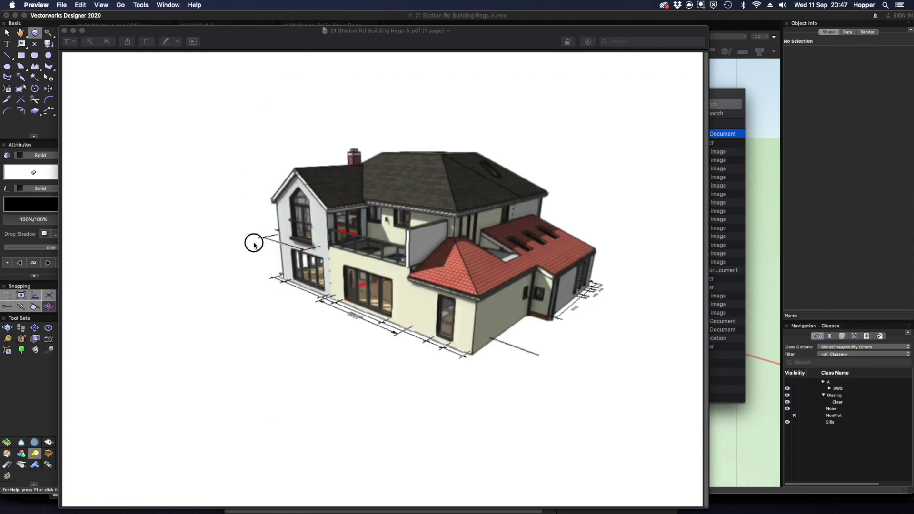
click(738, 421)
click(44, 5)
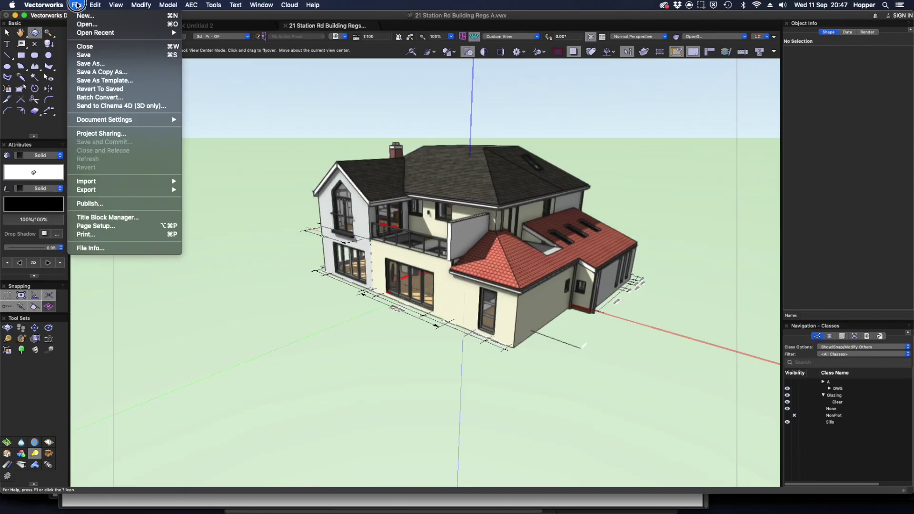
Clear the Publish list, add sheets 1034-PR-00 through PR-04, and open their PDF Options
click(91, 203)
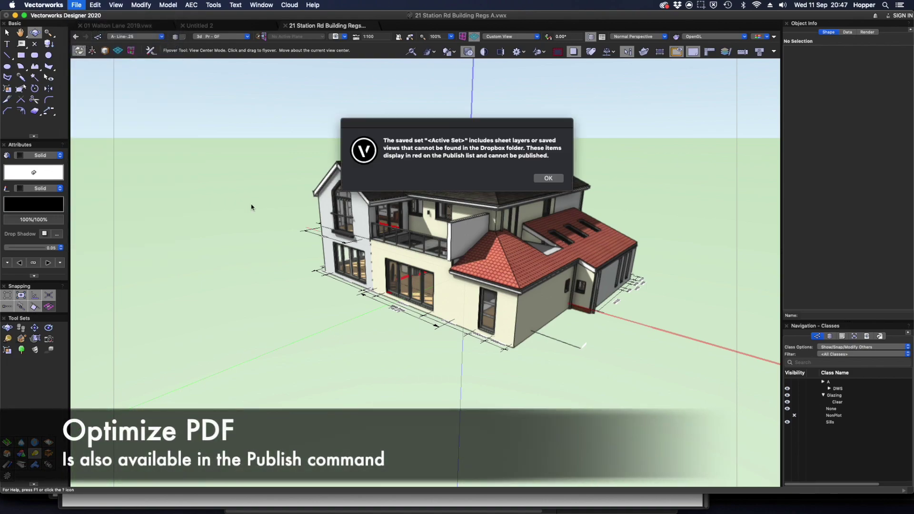
click(546, 177)
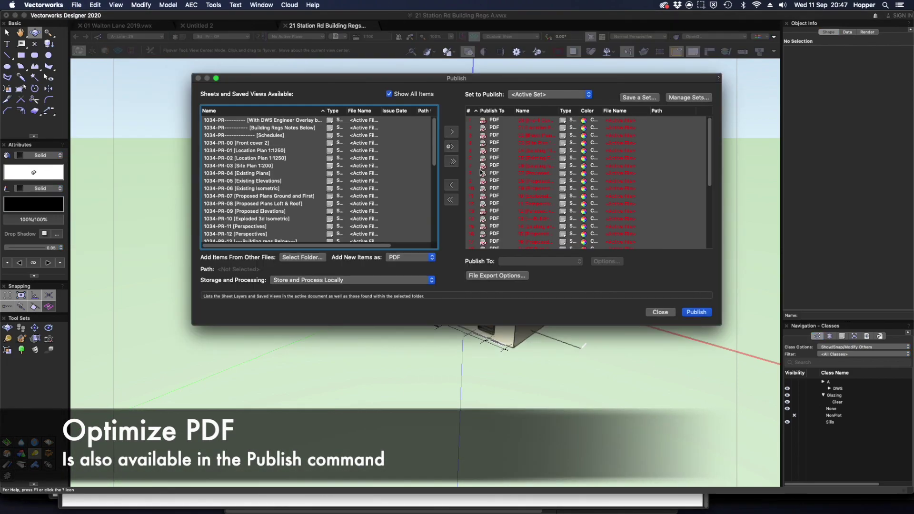
click(451, 199)
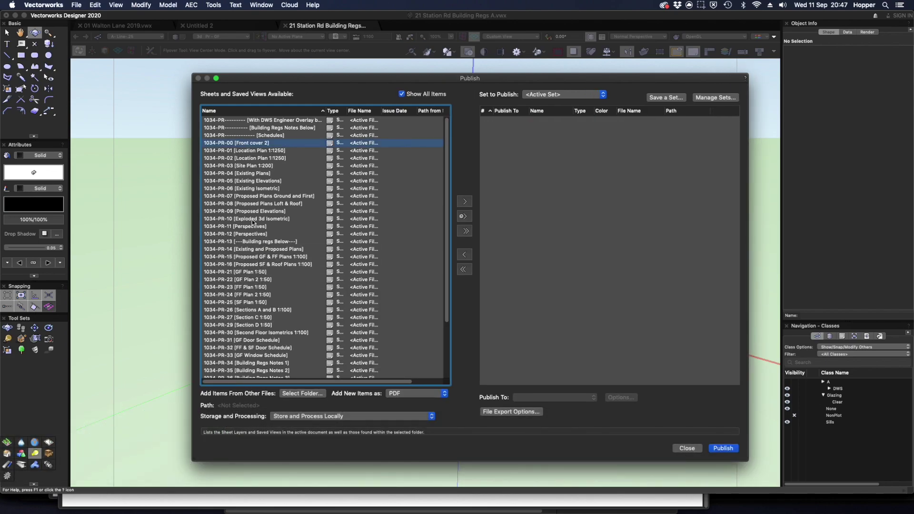
shift+click(242, 173)
click(464, 202)
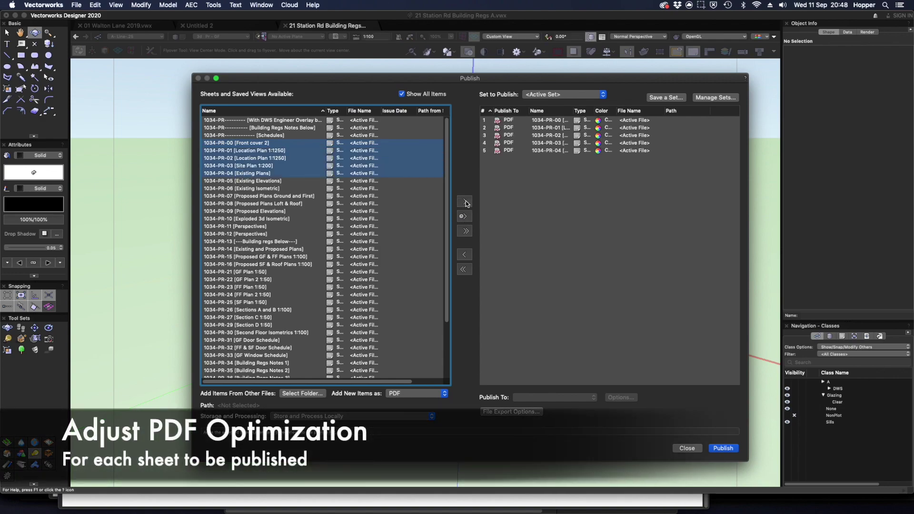
drag(560, 122, 550, 152)
click(621, 397)
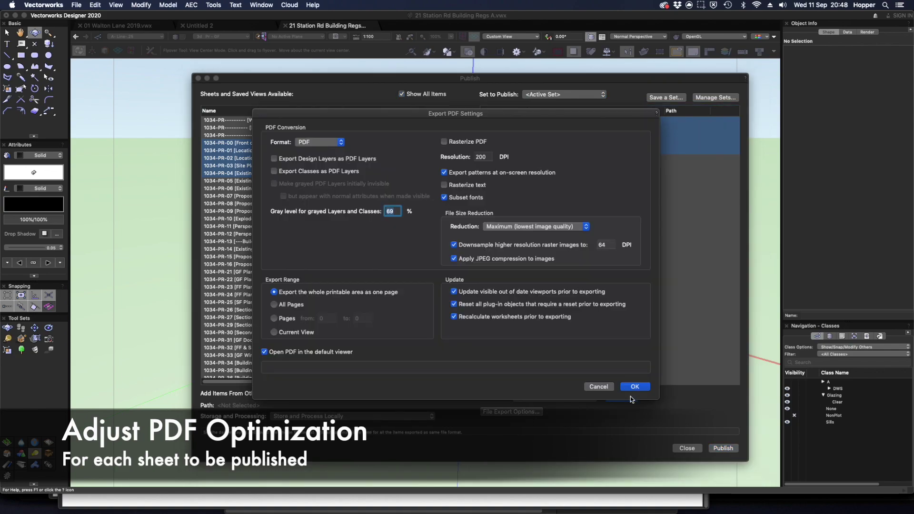
Set the PDF file size reduction for the five sheets to Medium and confirm
click(504, 226)
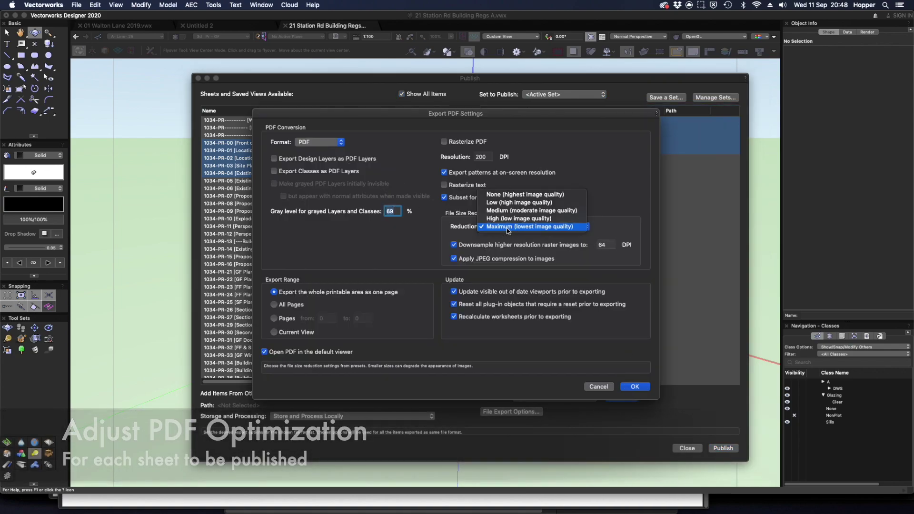
click(505, 219)
click(524, 226)
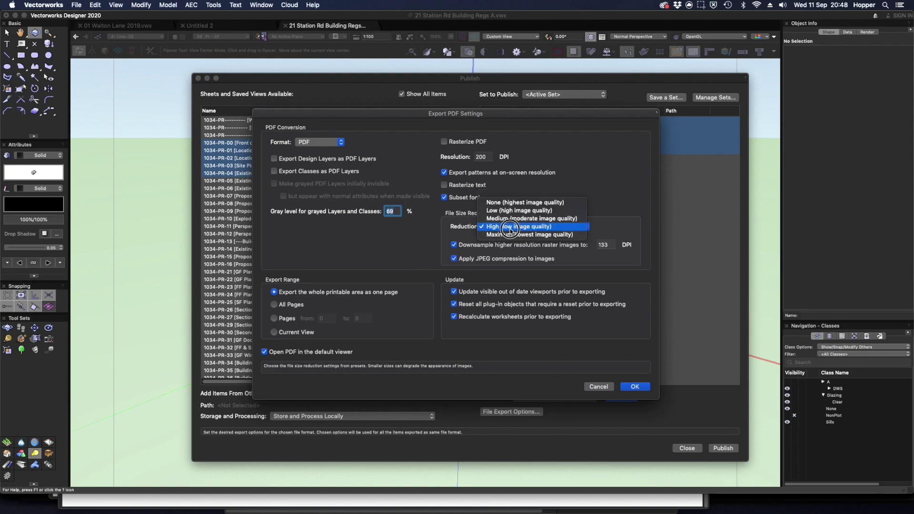
click(518, 218)
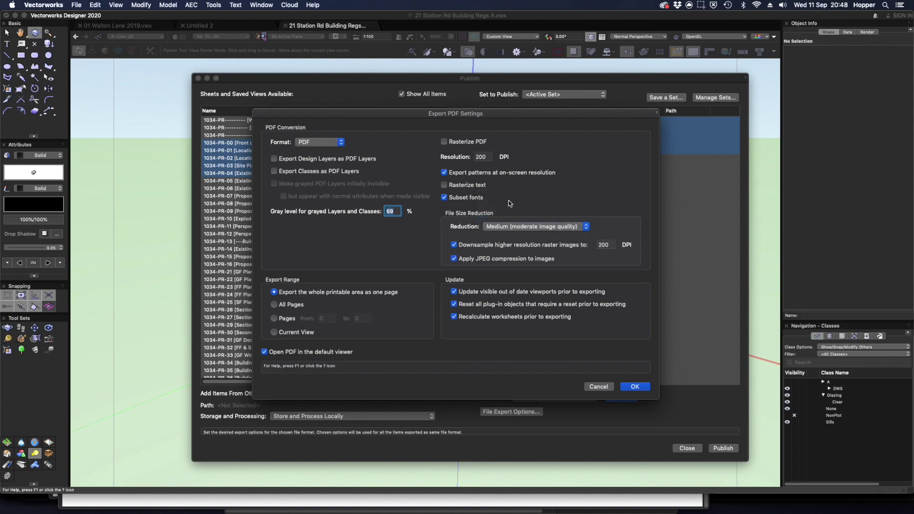
click(635, 386)
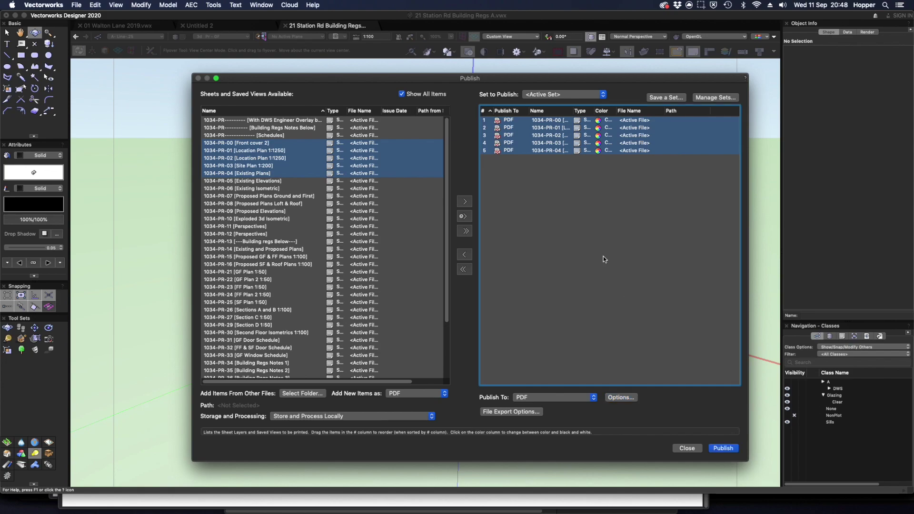
Give sheet 1034-PR-01 Low file size reduction, then publish the five sheets
click(552, 128)
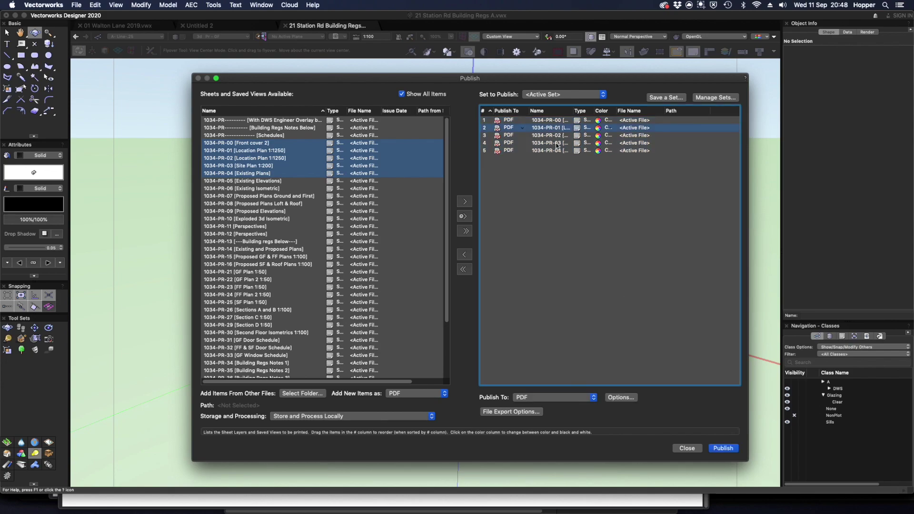
click(620, 397)
click(521, 221)
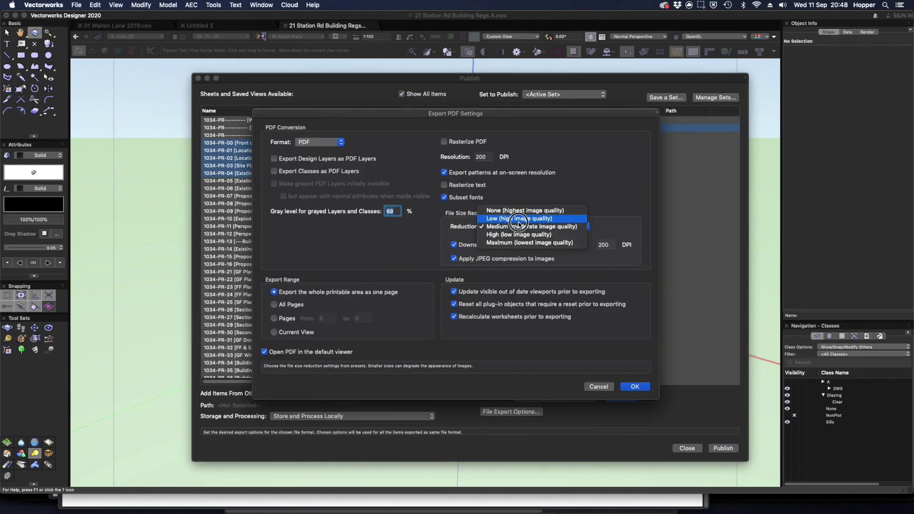
click(510, 217)
click(638, 386)
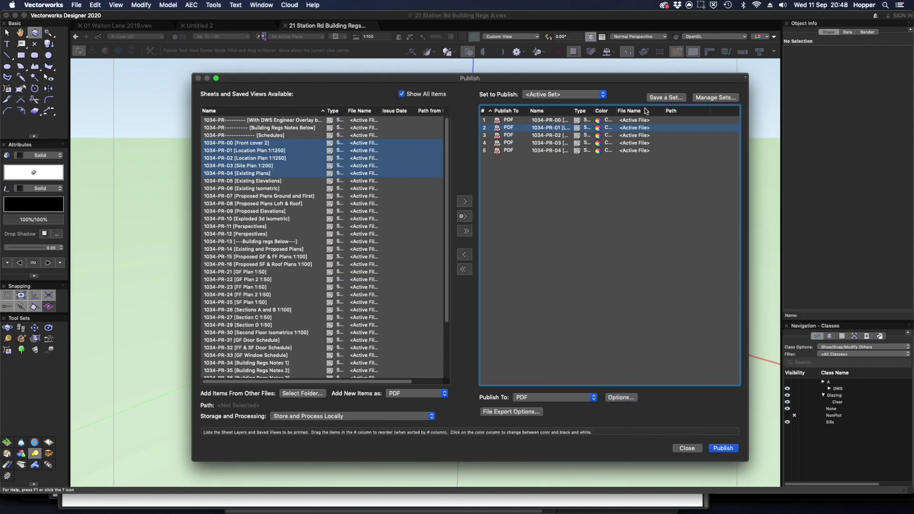
click(723, 448)
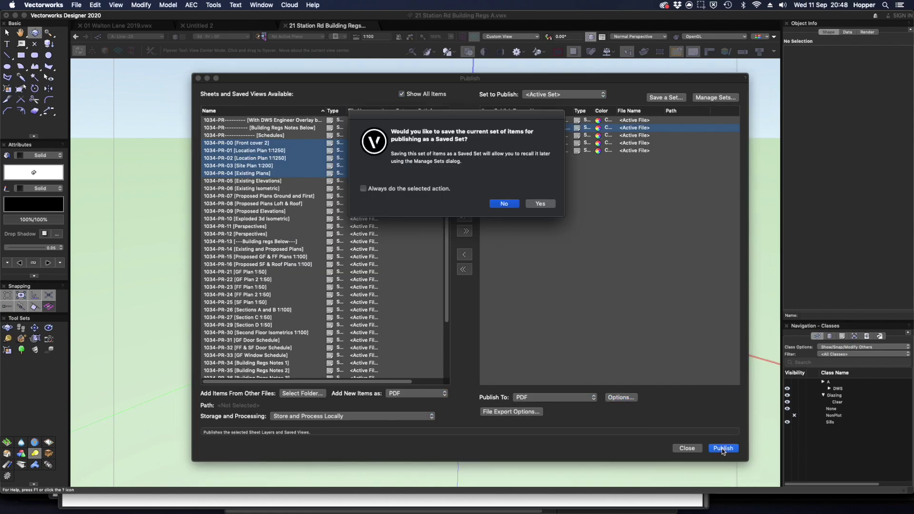
click(516, 204)
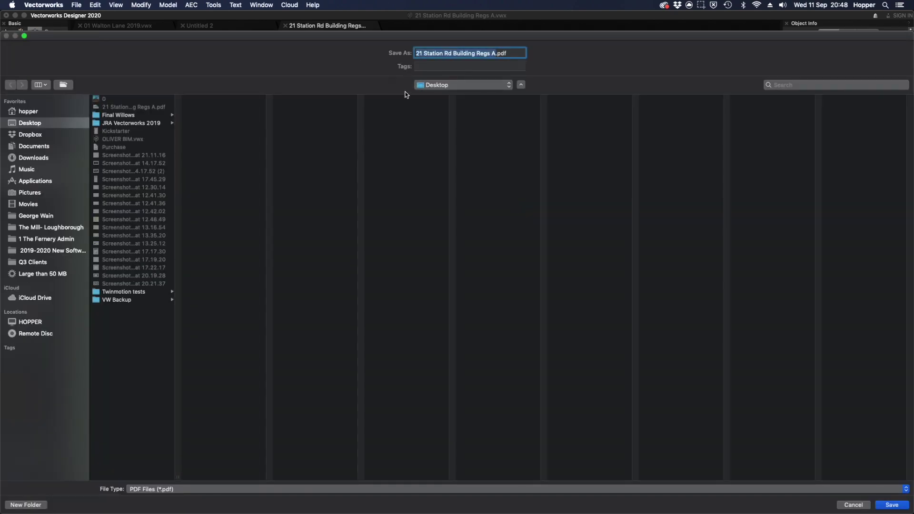
click(881, 506)
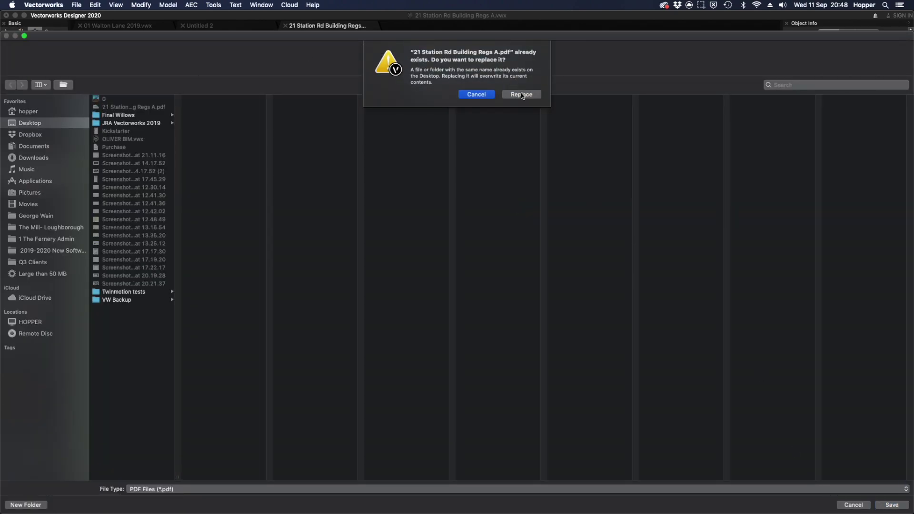
click(522, 95)
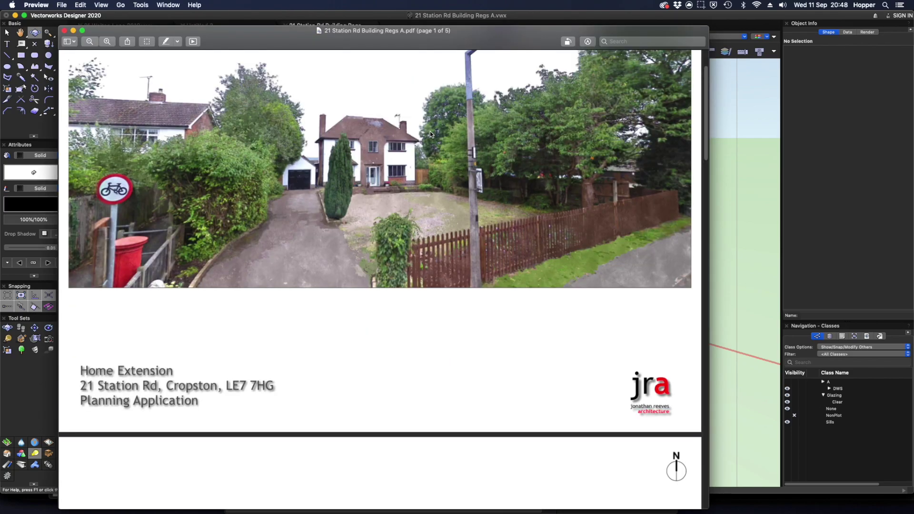
Scroll through the published PDF in Preview to the page 5 existing plans
scroll(264, 236, down, 2)
scroll(264, 238, down, 20)
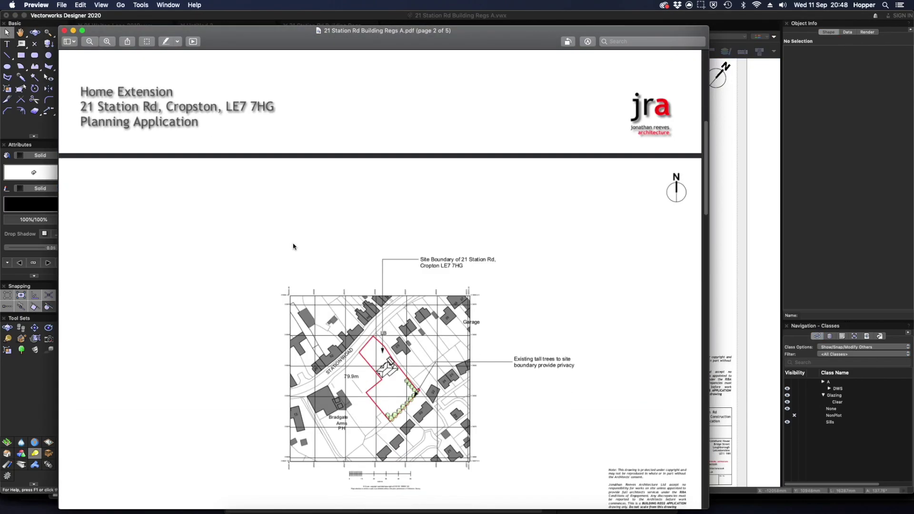
scroll(394, 257, down, 20)
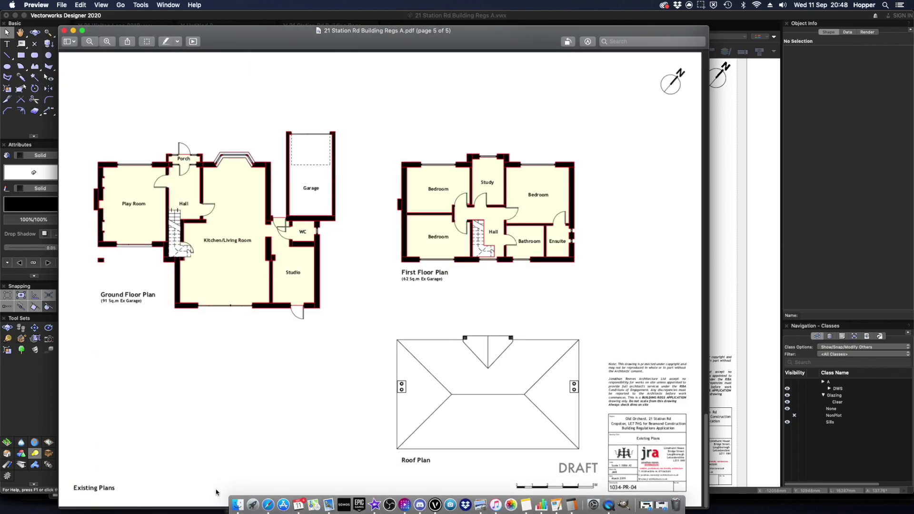
Quick Look the PDF on the Desktop in Finder to confirm it is 2.1 MB
click(238, 500)
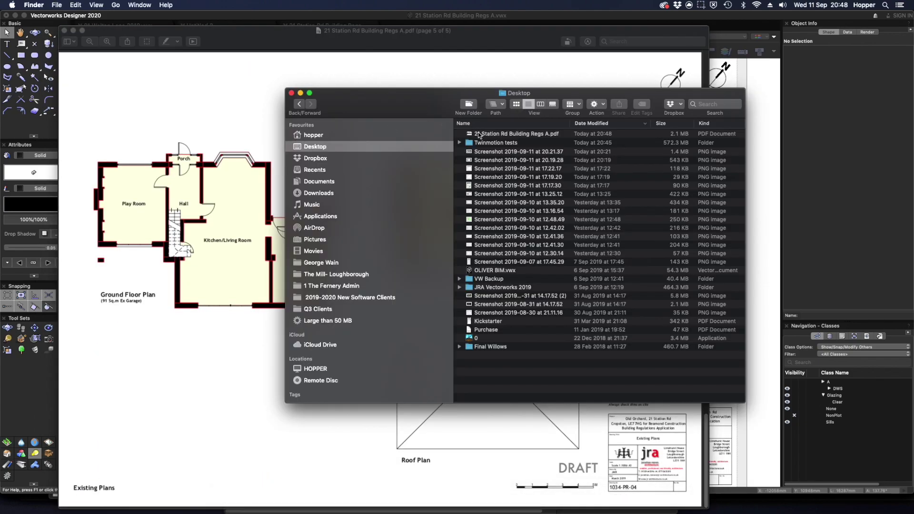
click(480, 134)
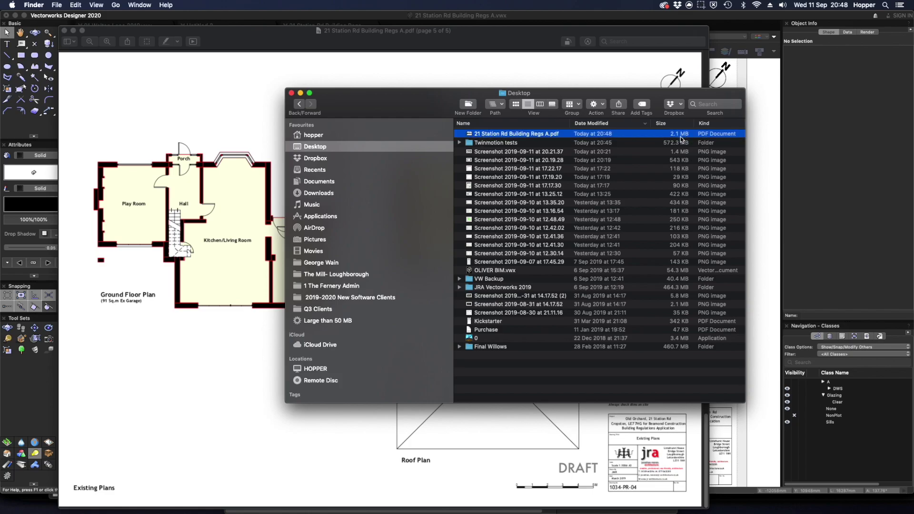
key(space)
key(super+o)
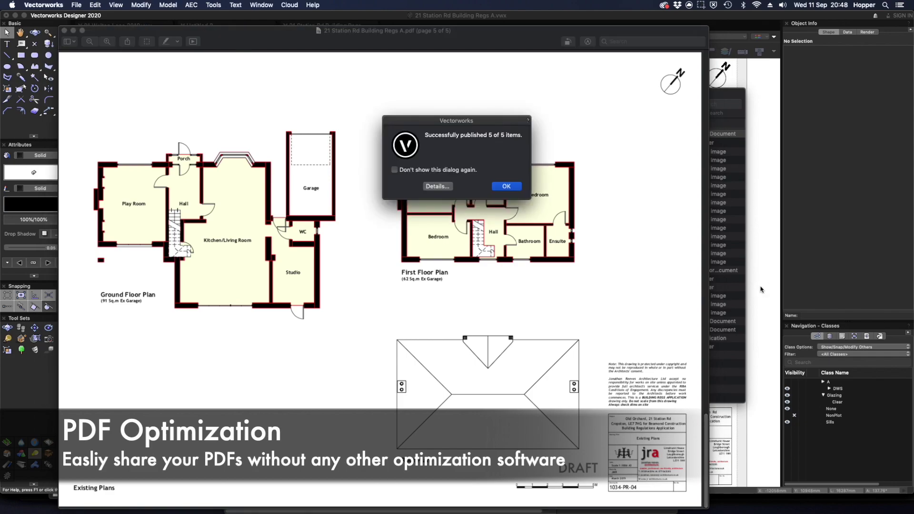
Dismiss the 5-of-5 publish notice and orbit the 3D house round to face a gable end
click(510, 187)
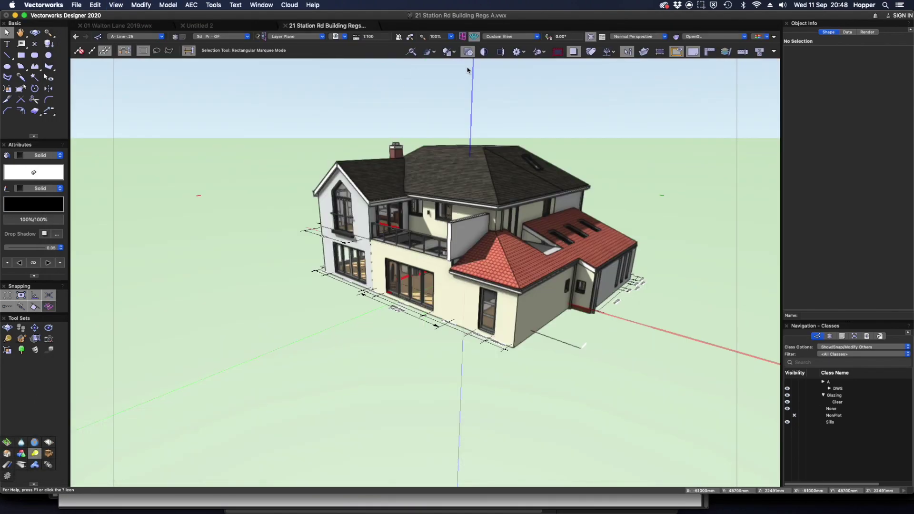
super+middle_drag(351, 318, 625, 330)
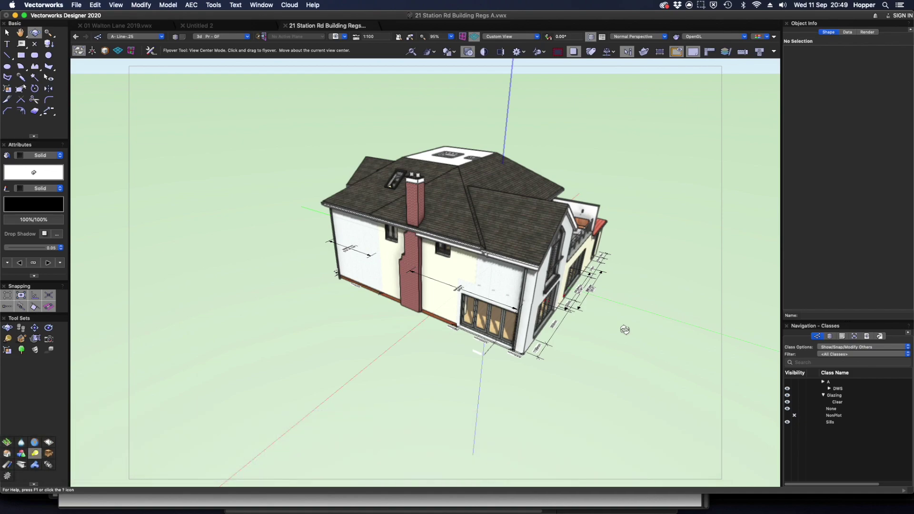
drag(623, 322, 343, 322)
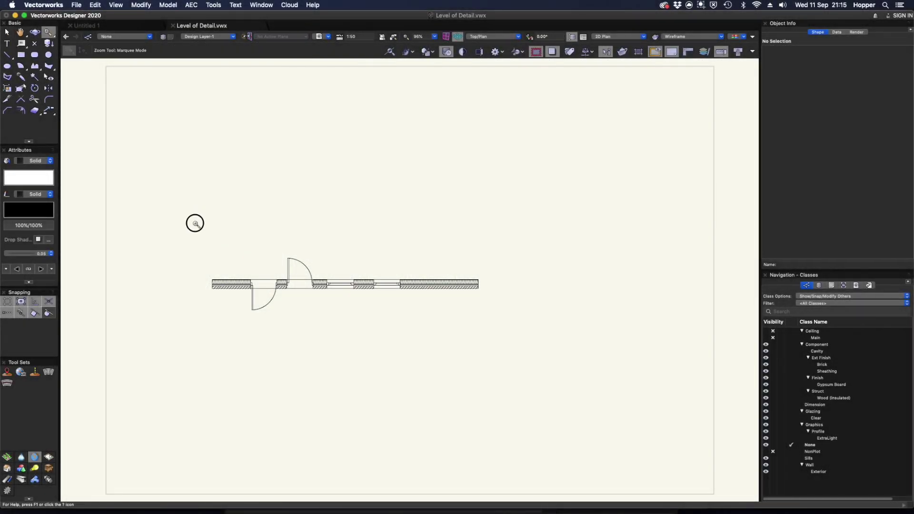
Zoom in on the wall plan and set the layer scale to 1:100
drag(192, 220, 520, 353)
key(x)
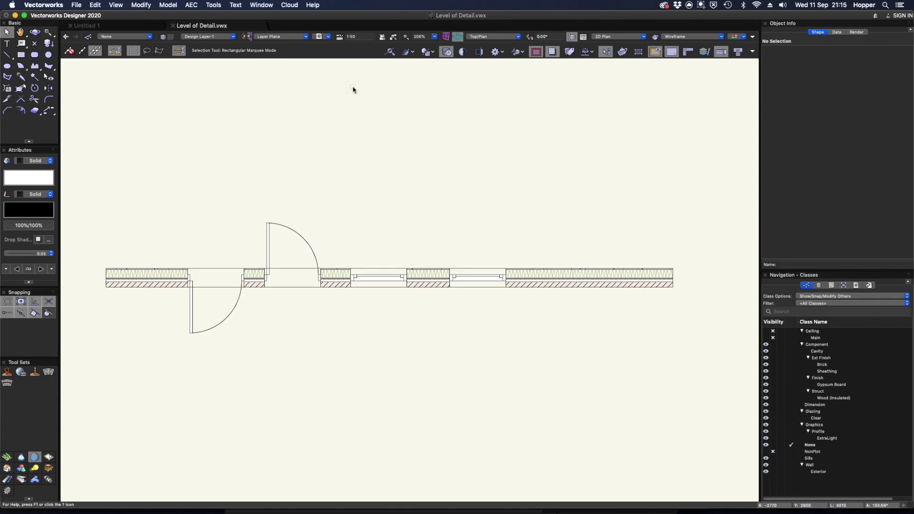
click(339, 38)
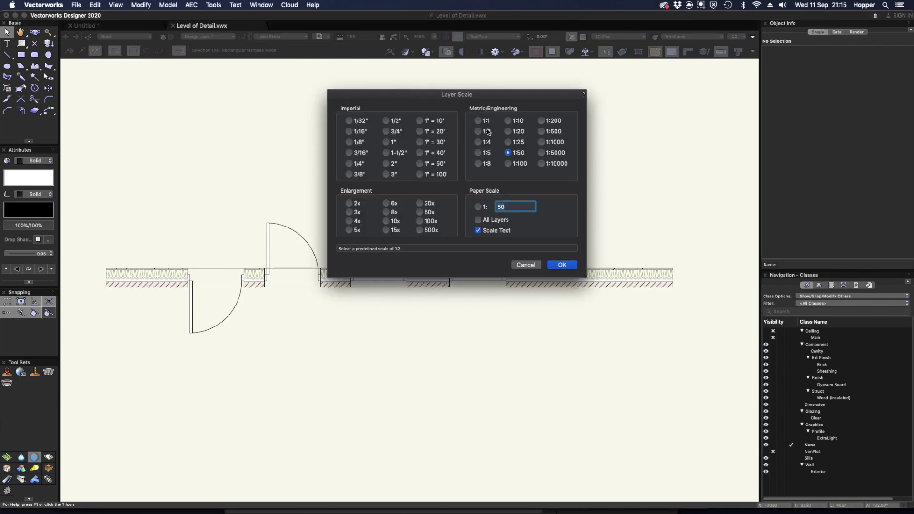
click(508, 163)
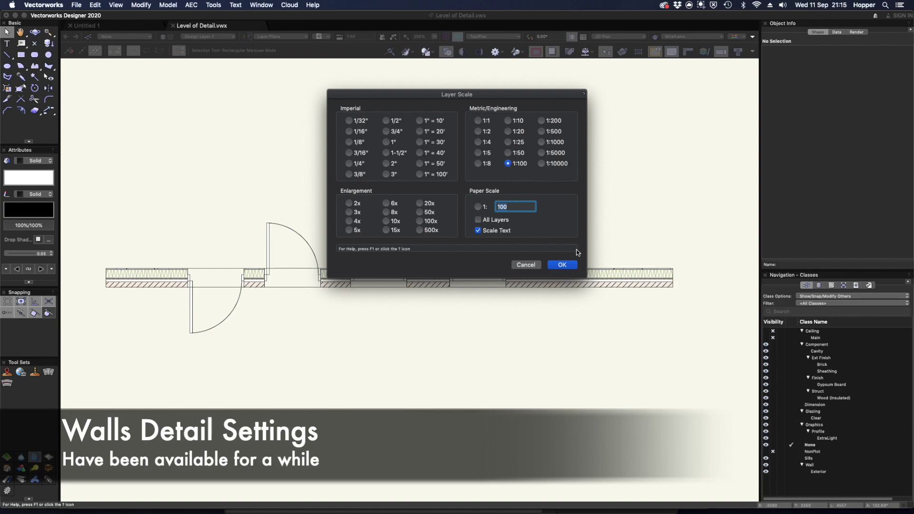
click(561, 265)
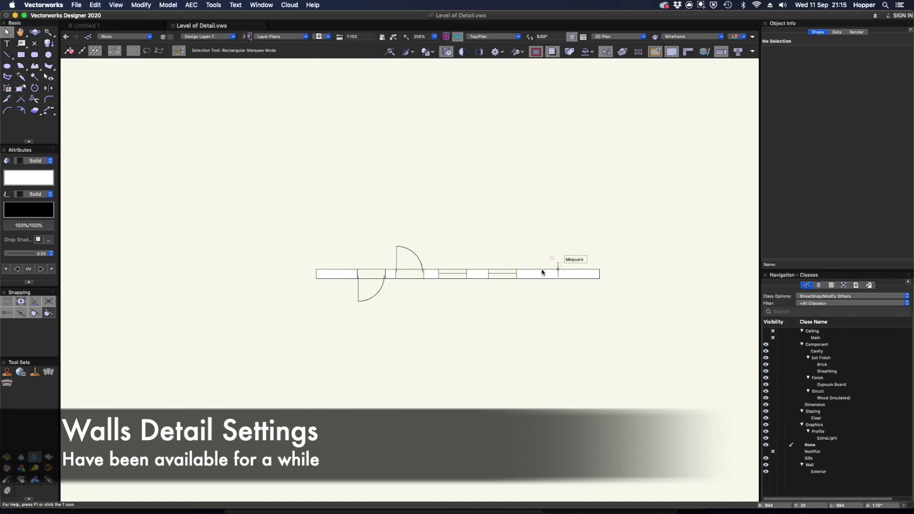
Turn Auto Display Detail Levels on, zoom into a wall and window section, then turn it off
click(722, 52)
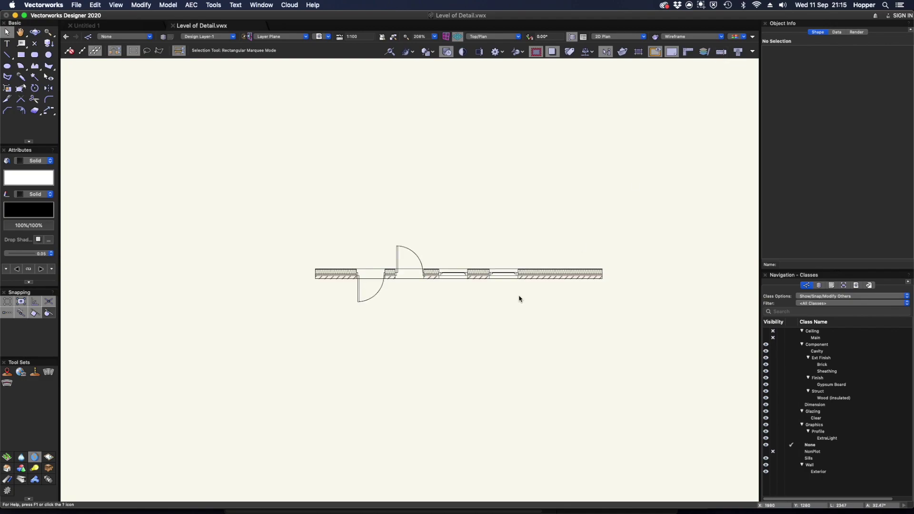
key(c)
drag(504, 289, 477, 253)
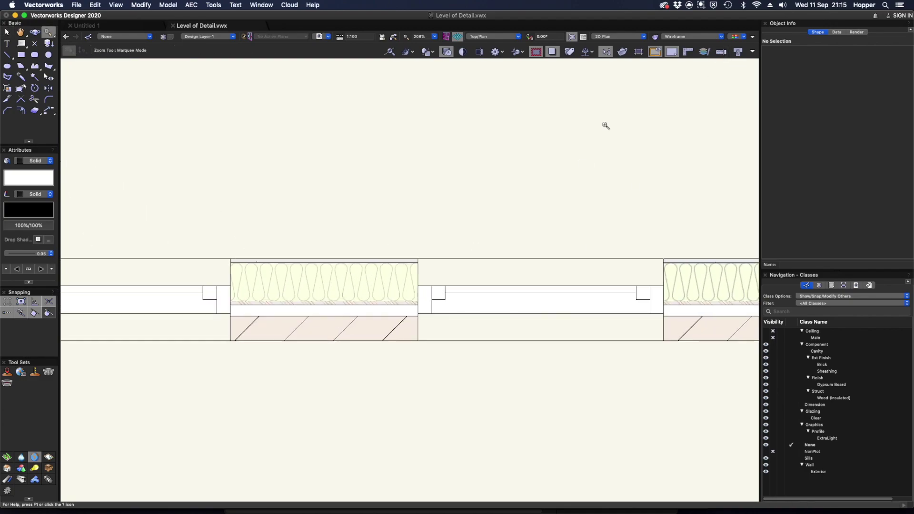
click(721, 52)
scroll(494, 180, down, 5)
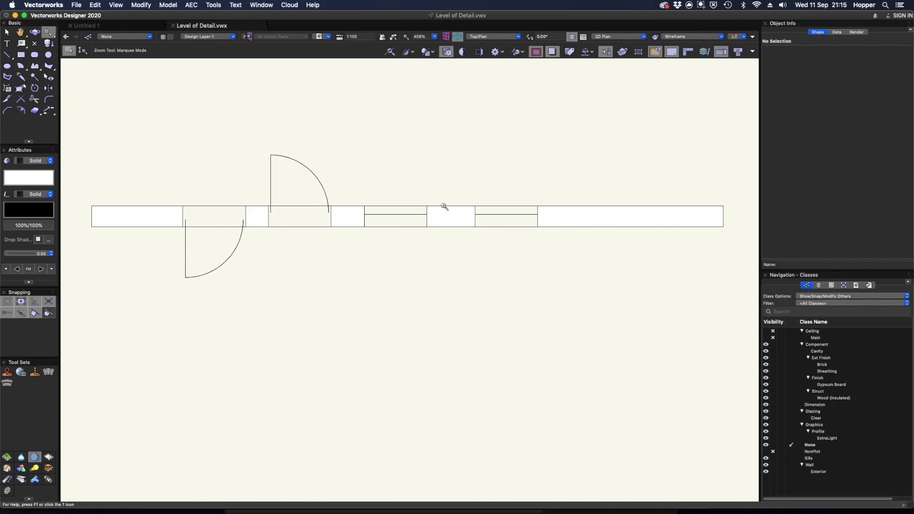
Apply a 1:50 layer scale, then 1:20, and zoom in on the wall plan
click(340, 37)
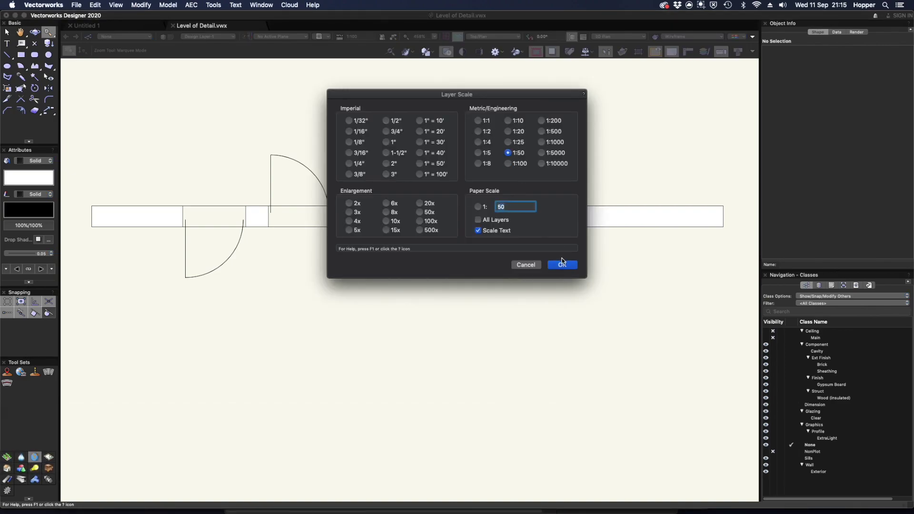
click(562, 264)
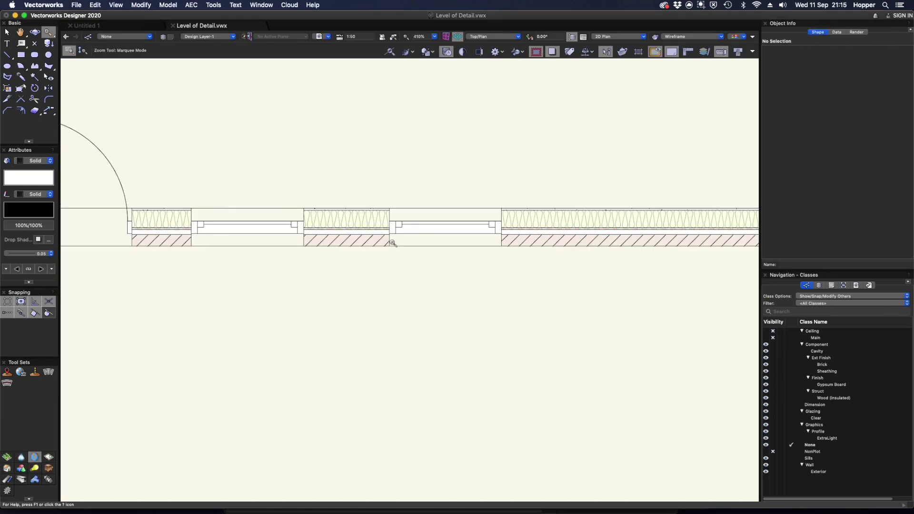
key(super+4)
click(339, 37)
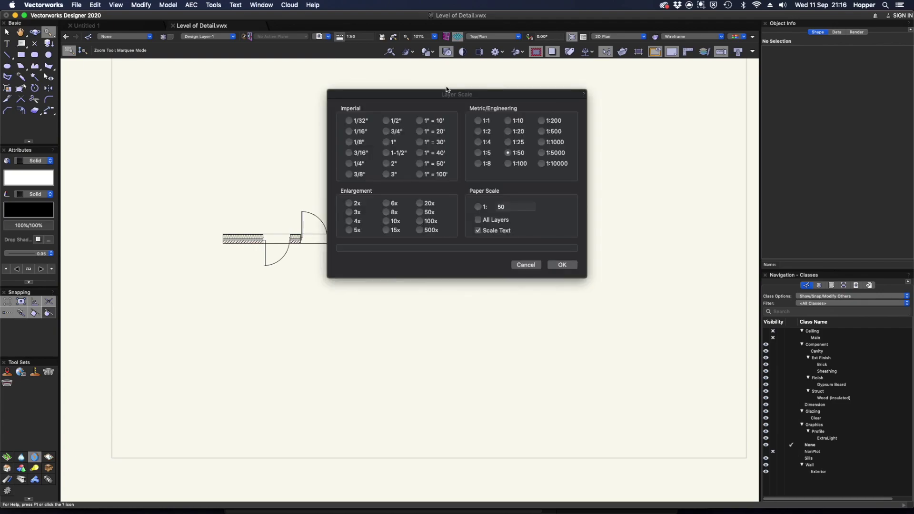
click(562, 265)
click(341, 240)
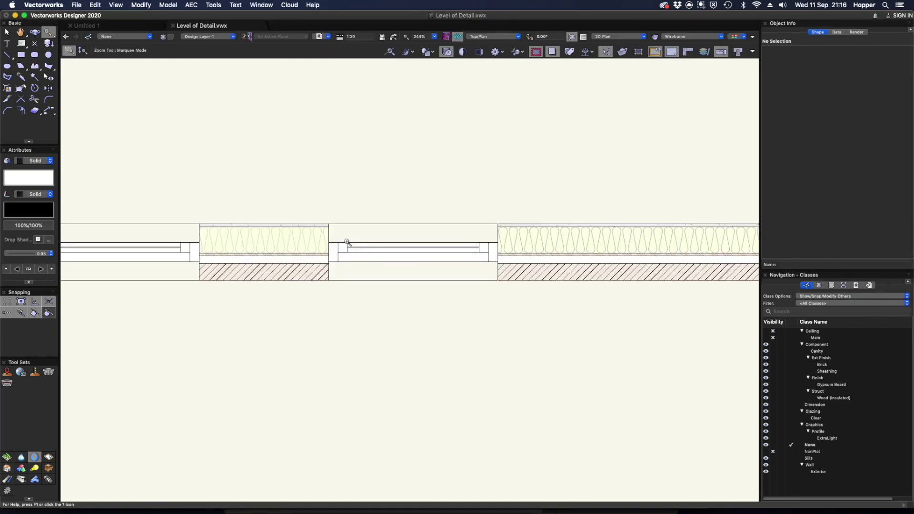
scroll(352, 252, up, 5)
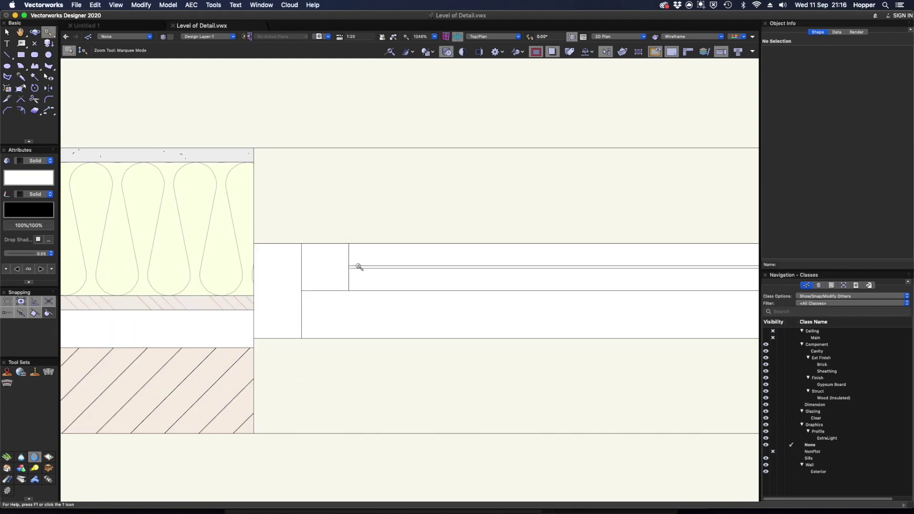
Switch the layer scale back to 1:50, finish on 1:20, and open the drawing's context menu
click(339, 37)
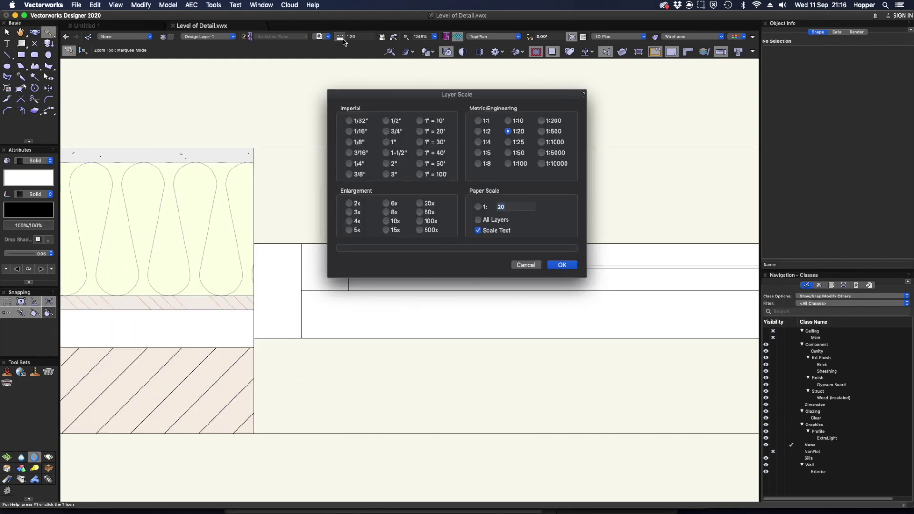
click(509, 153)
click(555, 264)
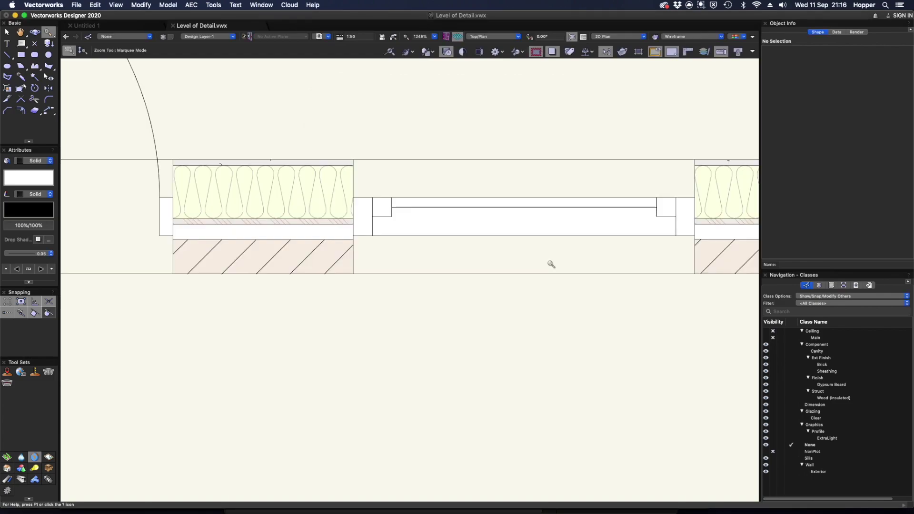
click(371, 41)
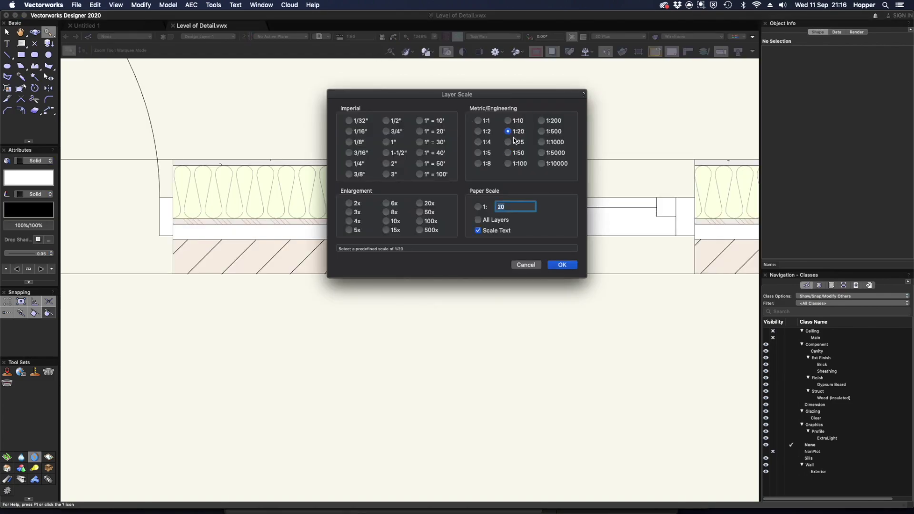
click(558, 265)
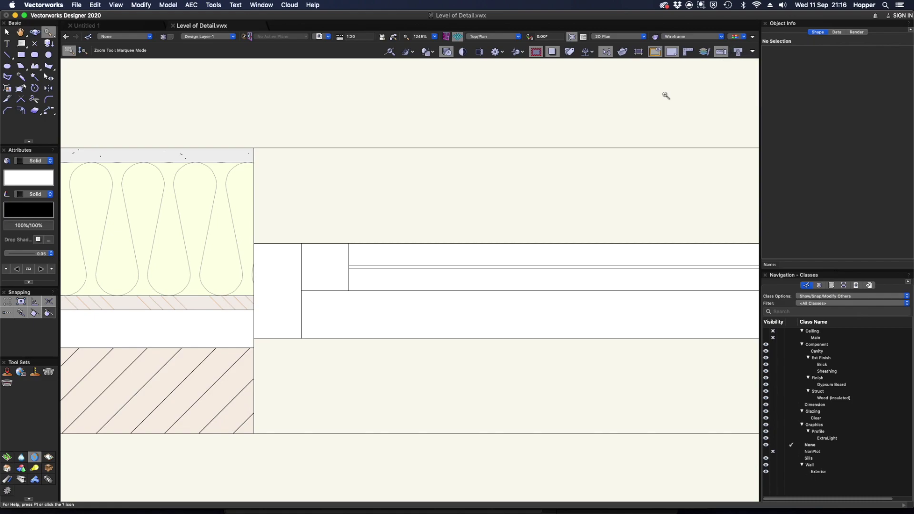
right_click(627, 96)
click(647, 167)
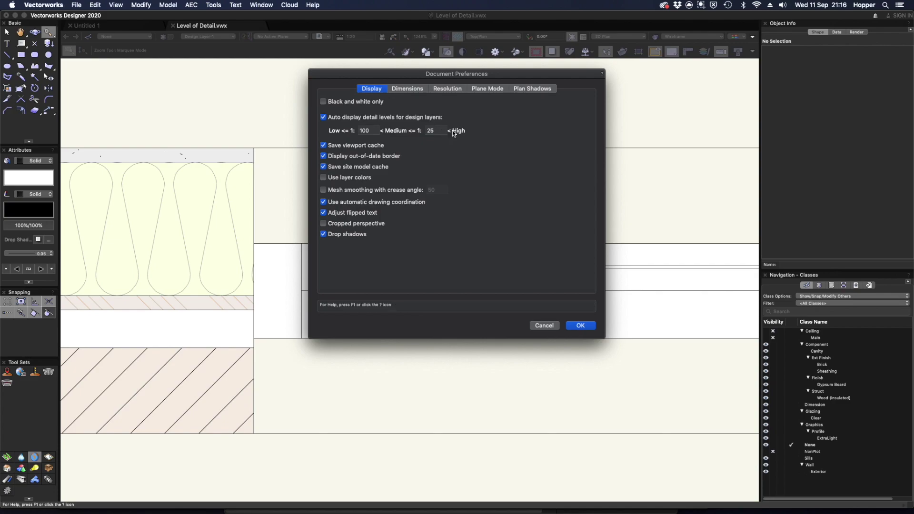
click(578, 325)
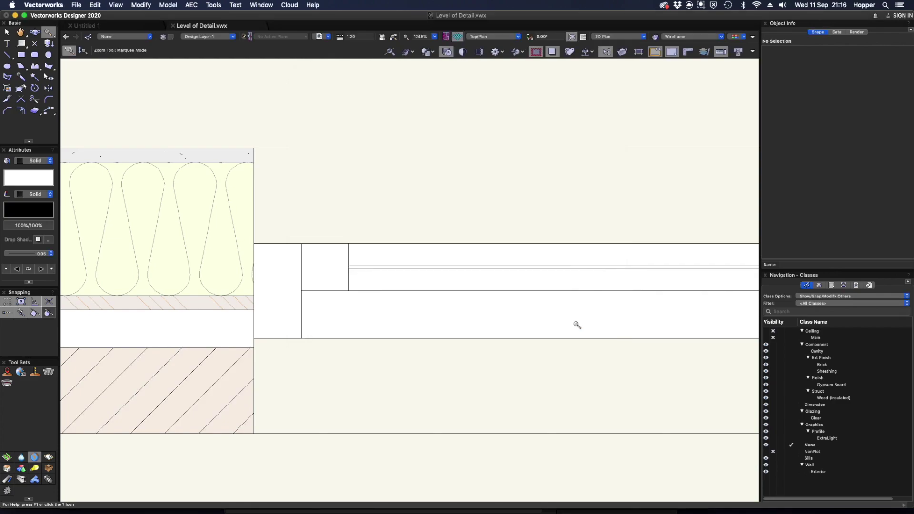
key(super+4)
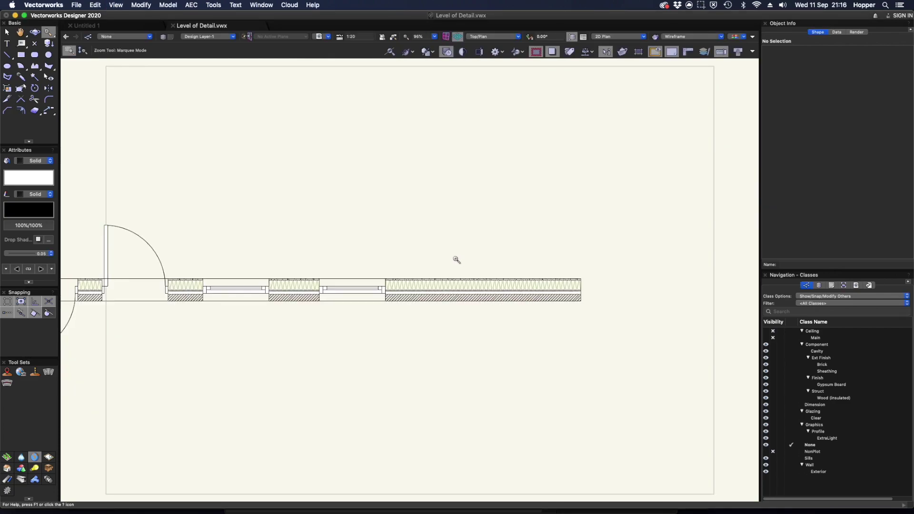
Switch to the Sht-1 sheet layer and update the three out-of-date 3D wall viewports
click(224, 37)
click(224, 85)
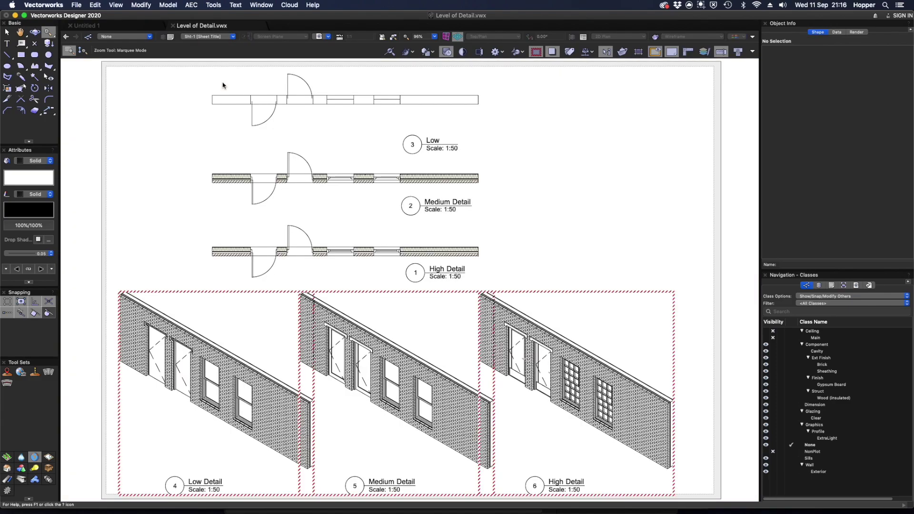
key(x)
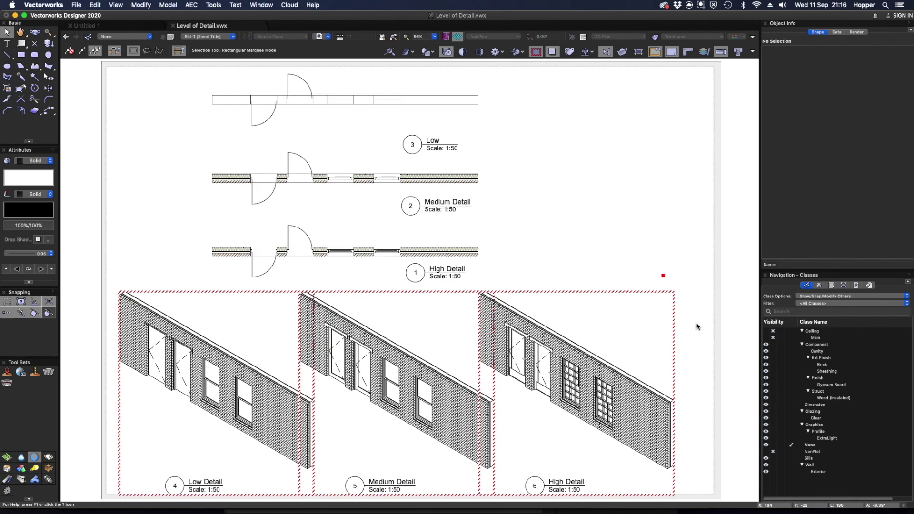
drag(698, 322, 125, 339)
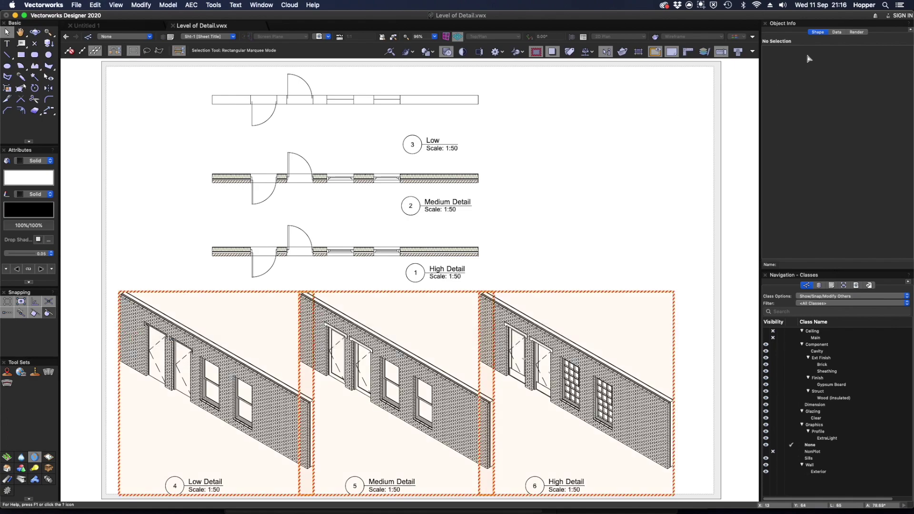
click(828, 139)
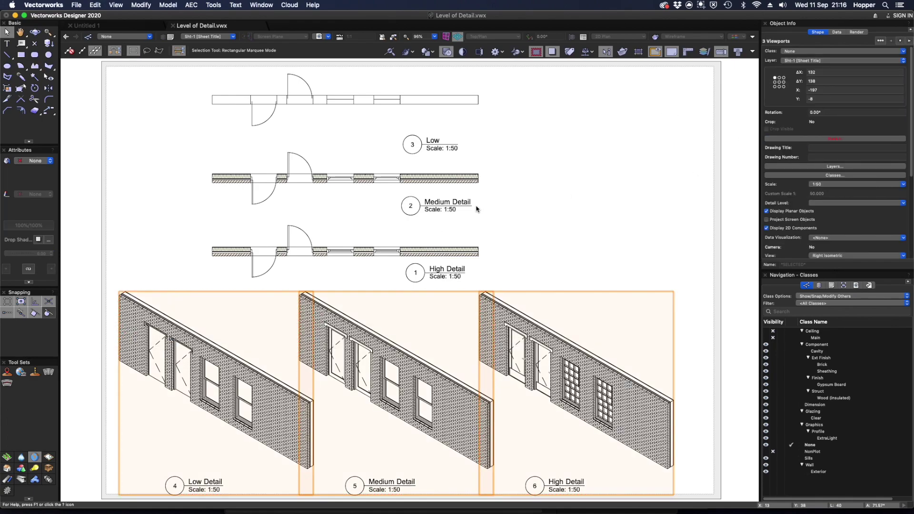
Zoom in on the Low plan viewport and switch its detail level to Medium, then High
key(c)
drag(233, 70, 529, 266)
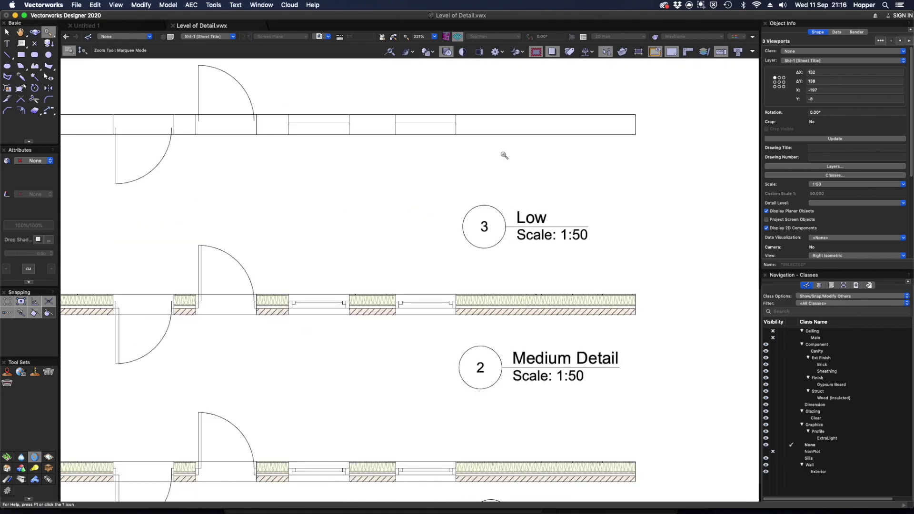
key(x)
key(x)
click(577, 233)
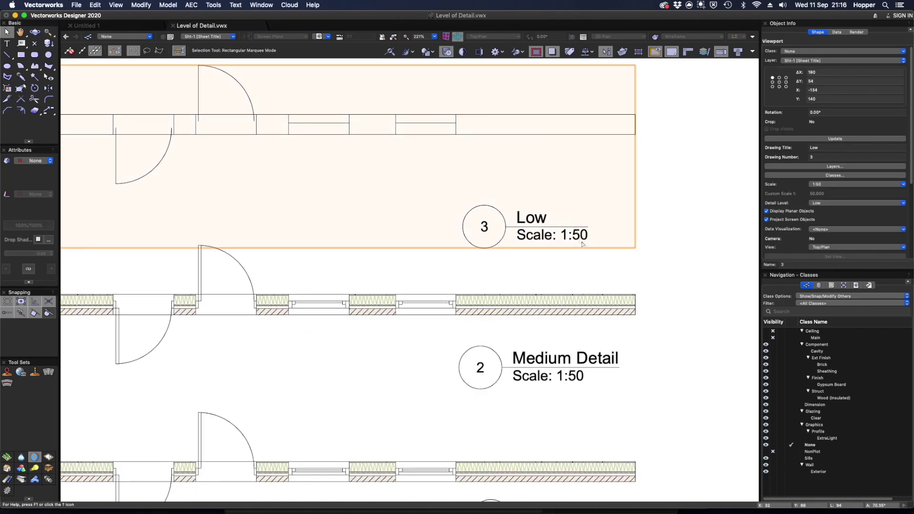
click(836, 203)
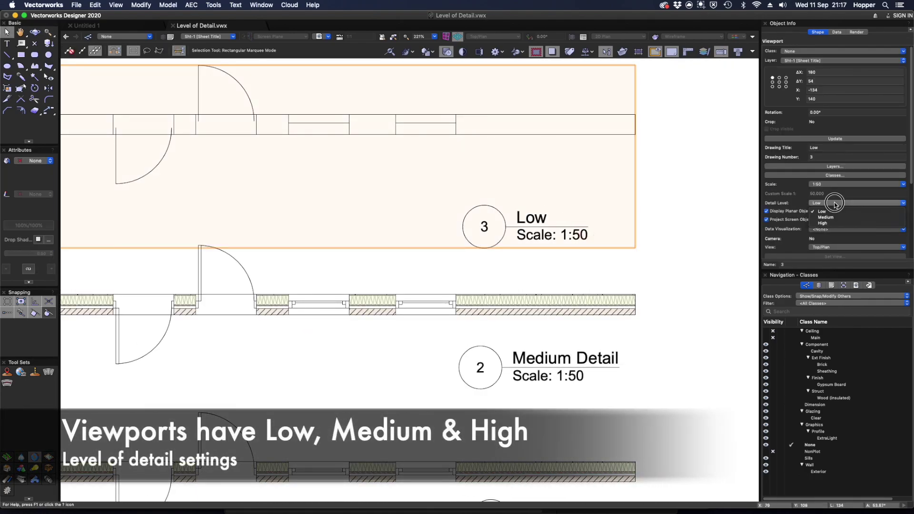
click(837, 216)
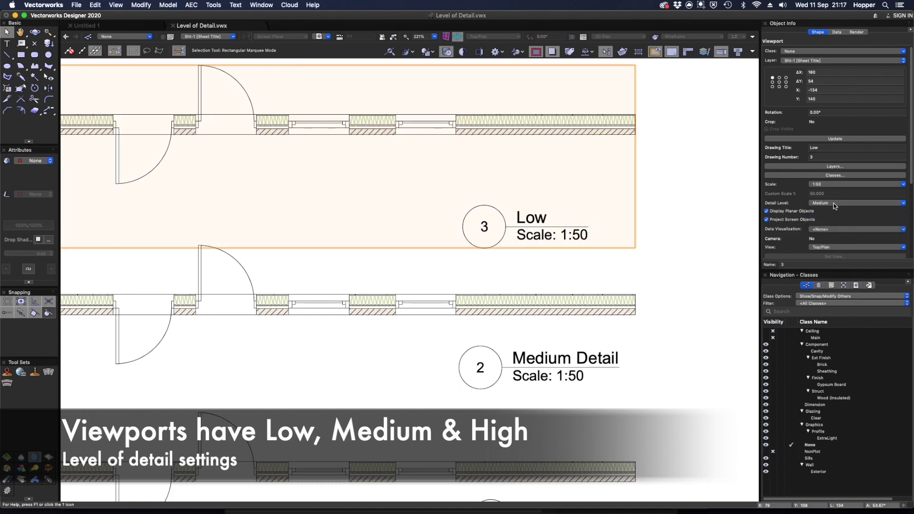
click(835, 206)
click(834, 216)
click(407, 207)
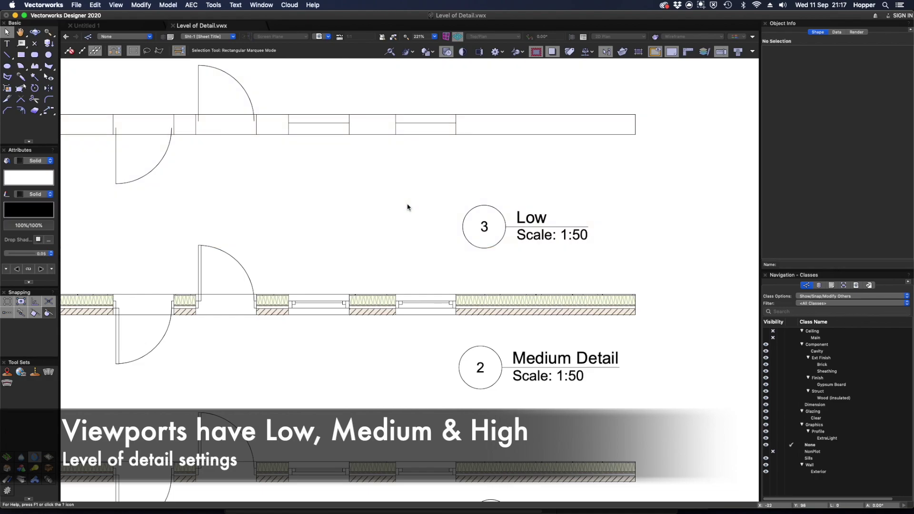
Zoom in to compare the three wall plans, then fit the whole sheet in view
key(super+4)
key(c)
drag(232, 80, 496, 300)
key(x)
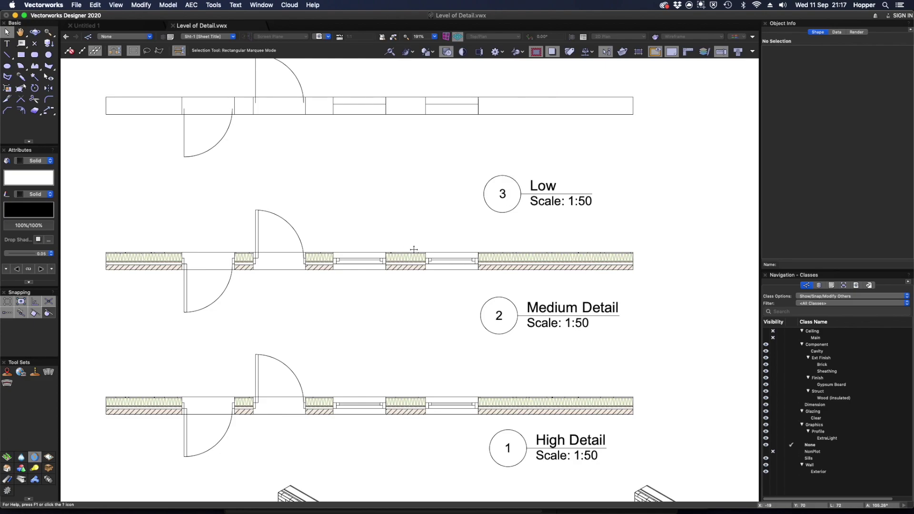
scroll(426, 260, up, 4)
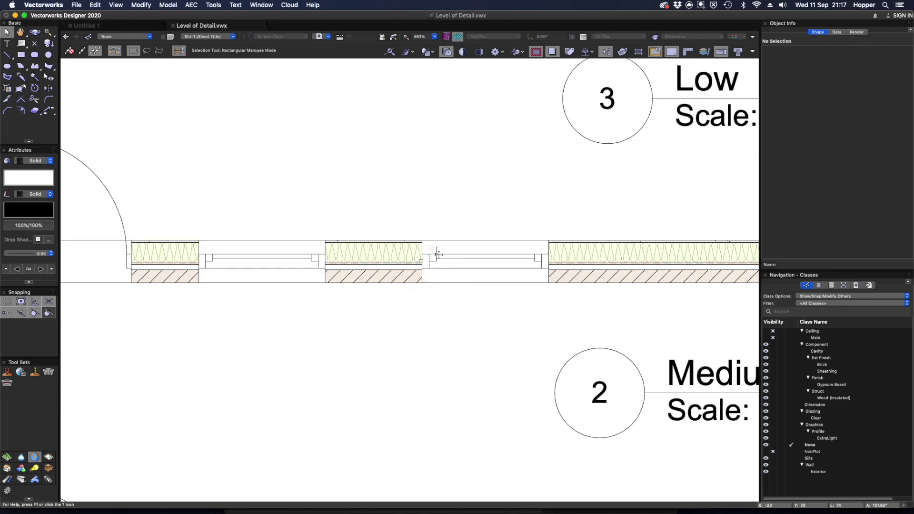
scroll(433, 257, up, 2)
scroll(435, 257, down, 5)
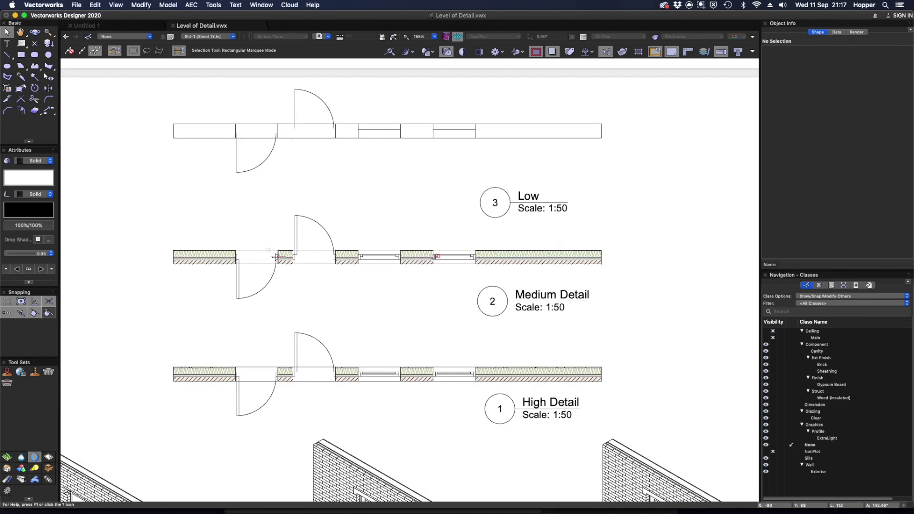
scroll(374, 373, up, 8)
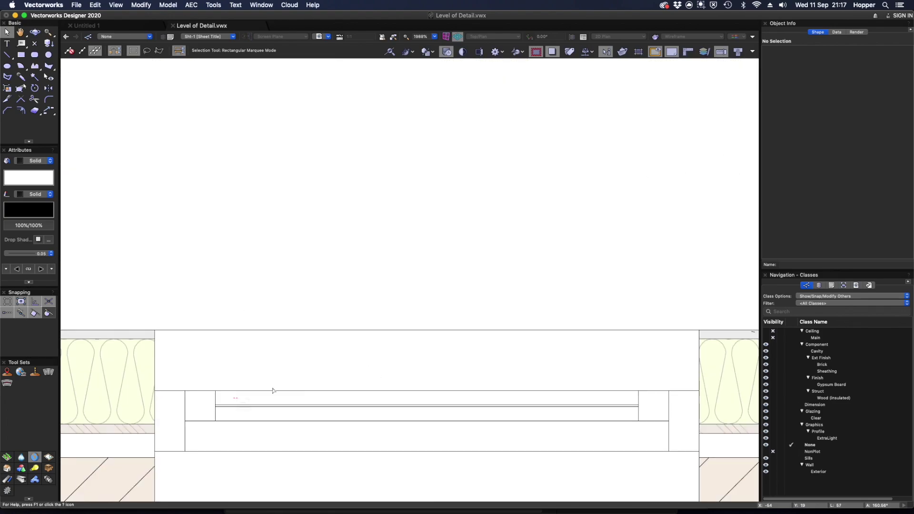
key(super+4)
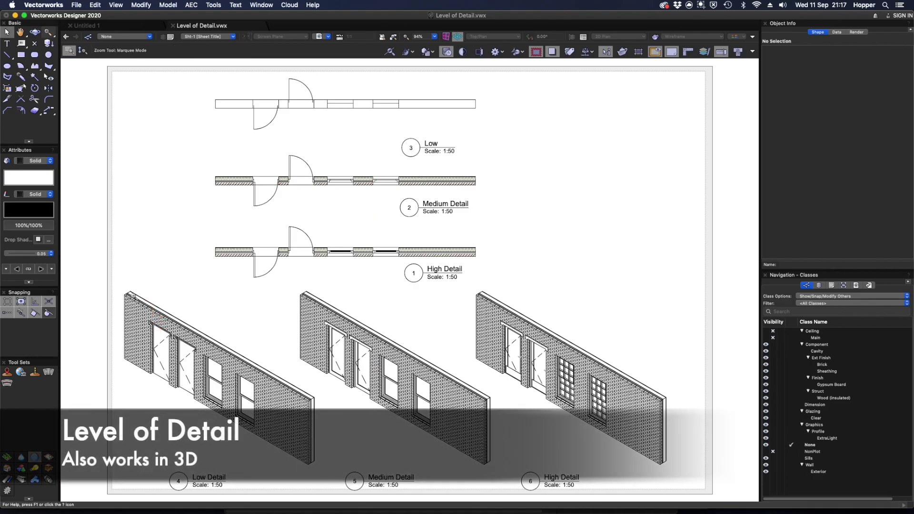
Zoom into the 3D walls and pan to the High Detail wall's kick plates and mullions, then zoom back out
key(c)
drag(131, 294, 317, 476)
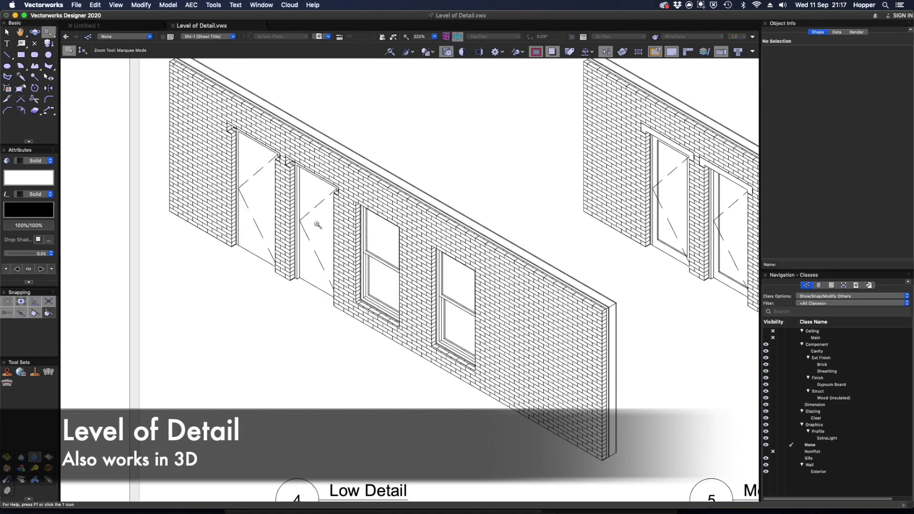
key(x)
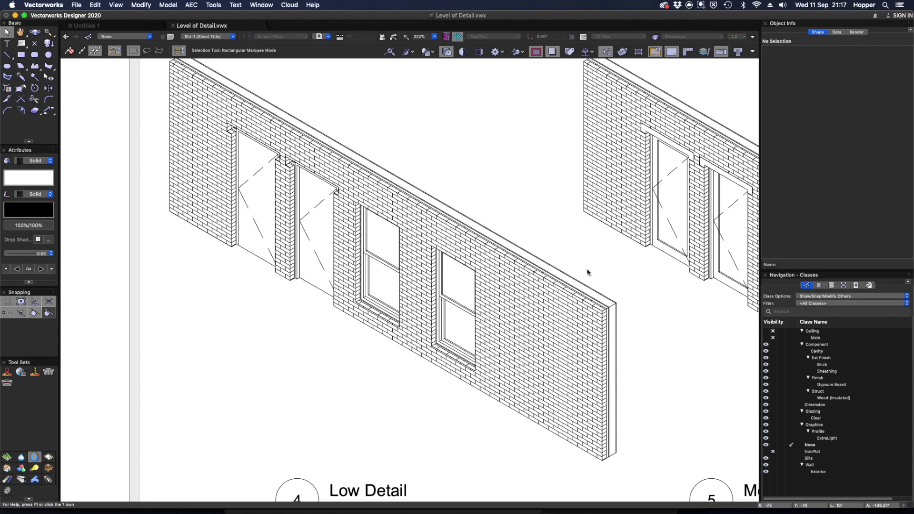
scroll(693, 308, right, 10)
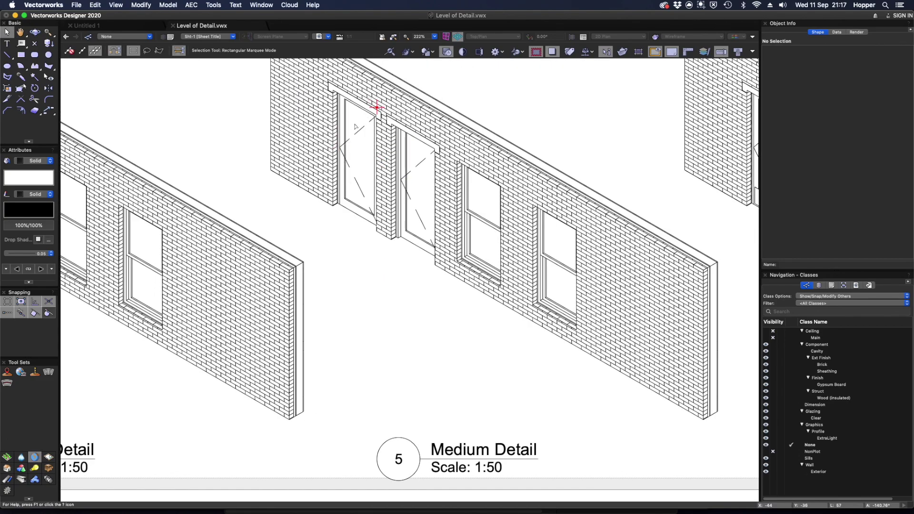
scroll(460, 314, down, 5)
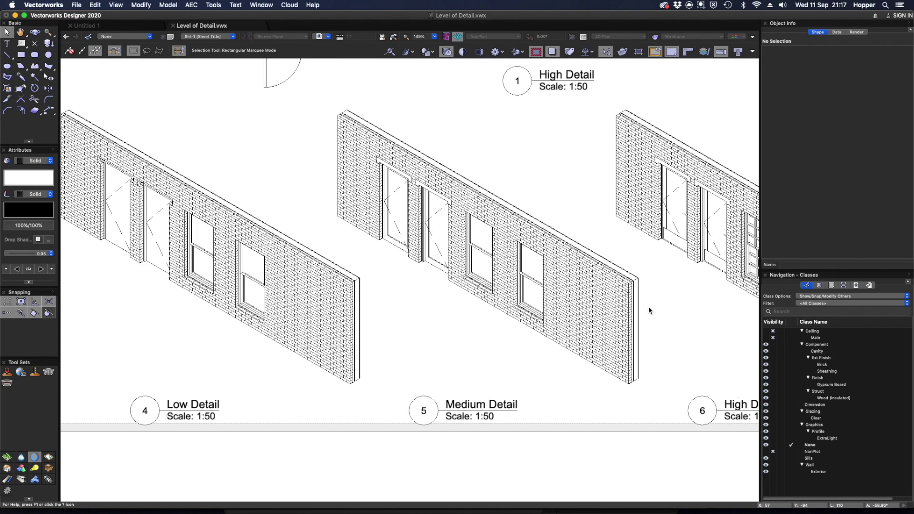
middle_drag(649, 310, 374, 288)
scroll(425, 253, up, 5)
scroll(425, 252, up, 2)
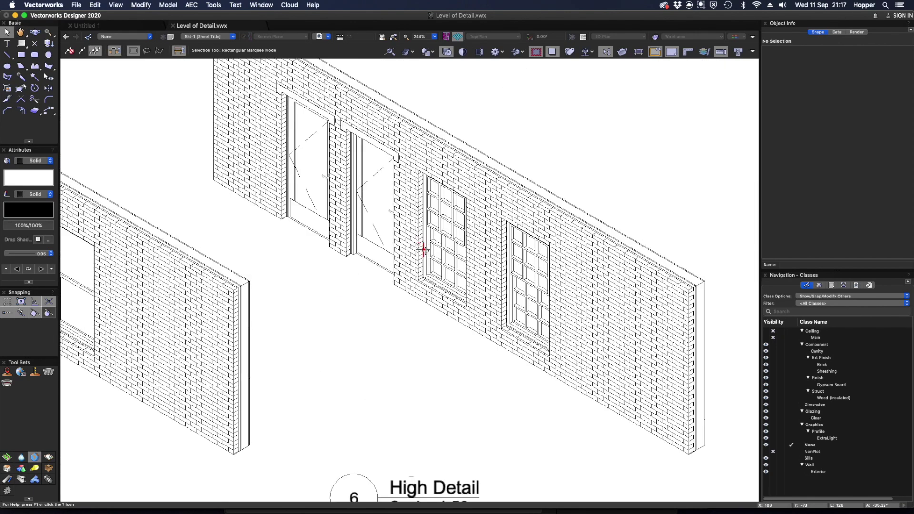
scroll(308, 189, down, 3)
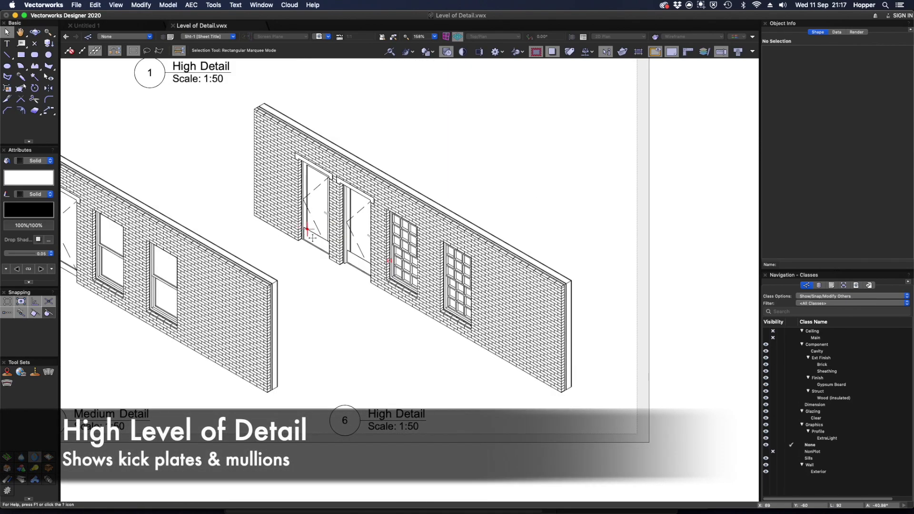
scroll(410, 260, up, 4)
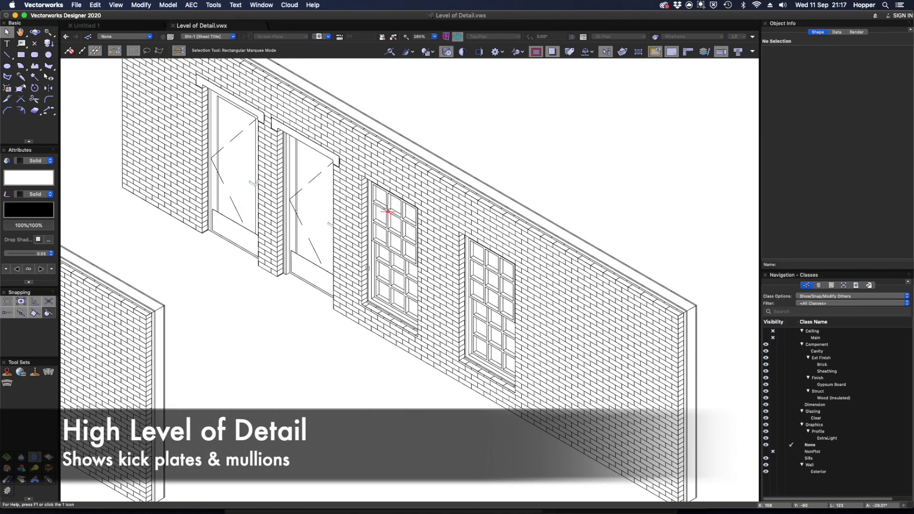
scroll(492, 277, down, 7)
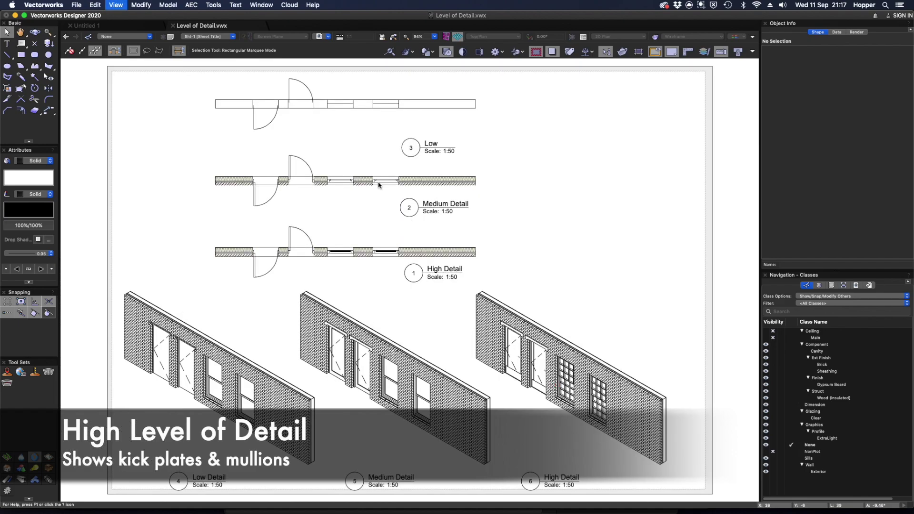
Switch to Design Layer-1 in Right Isometric OpenGL view, zoom to the windows, and select the left window
click(203, 36)
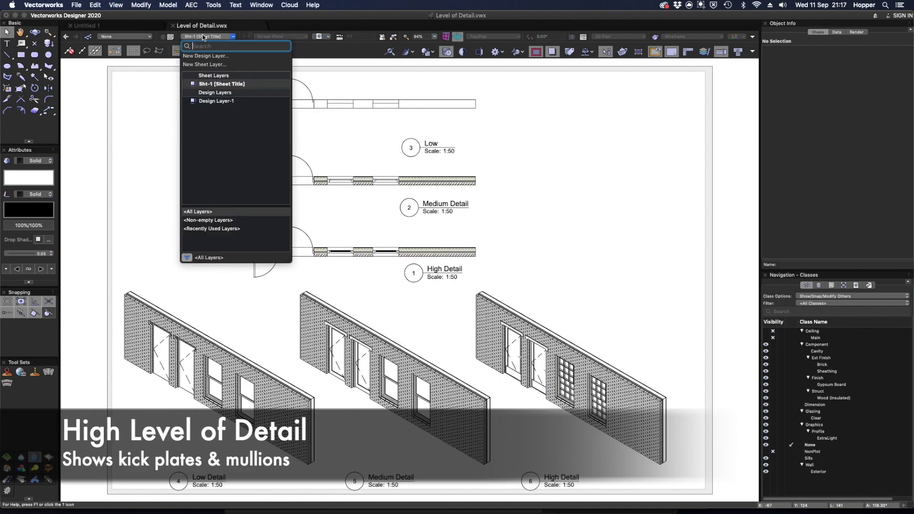
click(222, 102)
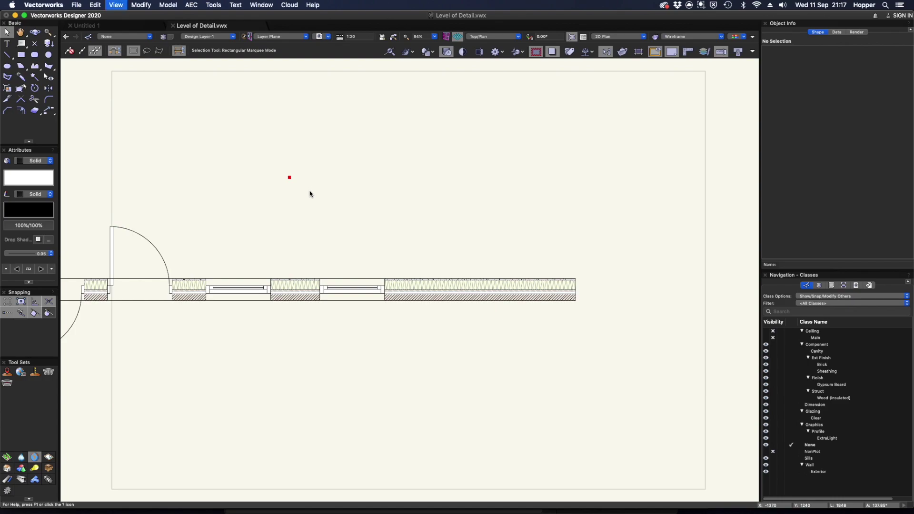
key(3)
key(super+shift+g)
drag(262, 139, 486, 427)
key(x)
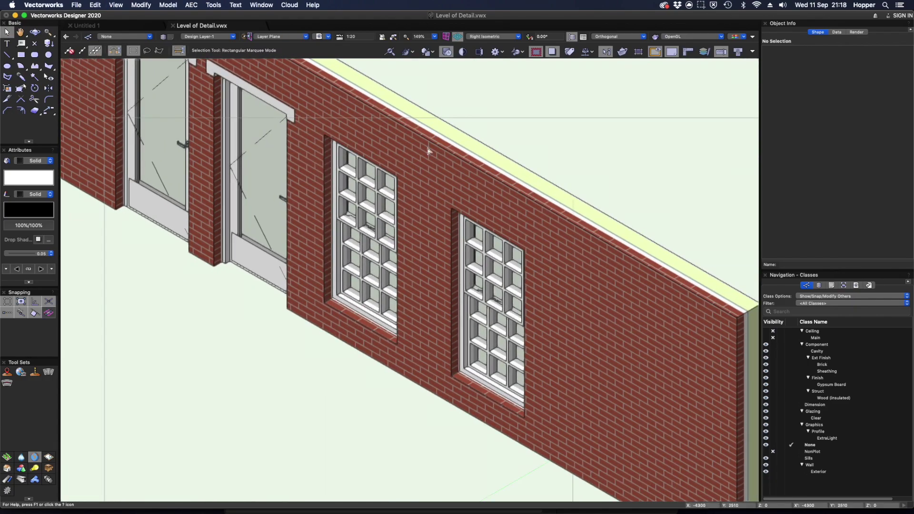
click(361, 204)
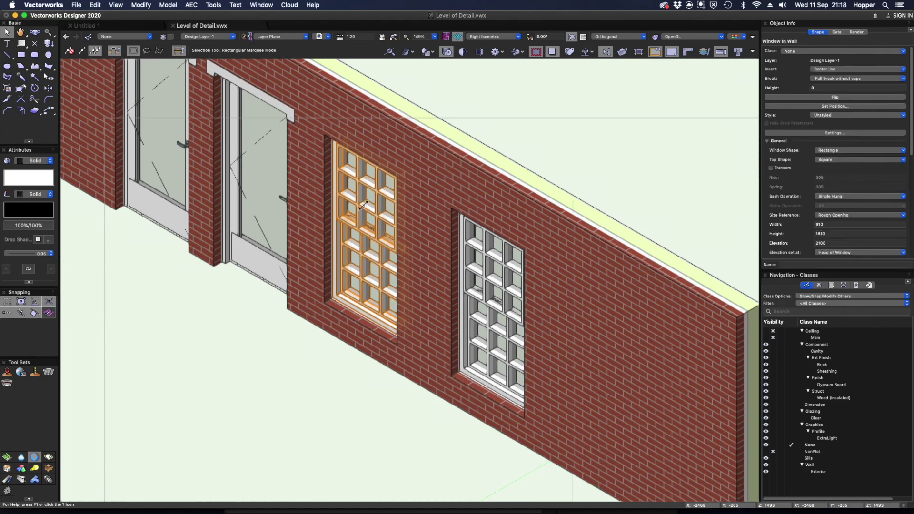
Open the window's settings and cycle the 3D preview detail through Low and Medium, back to High
double_click(364, 205)
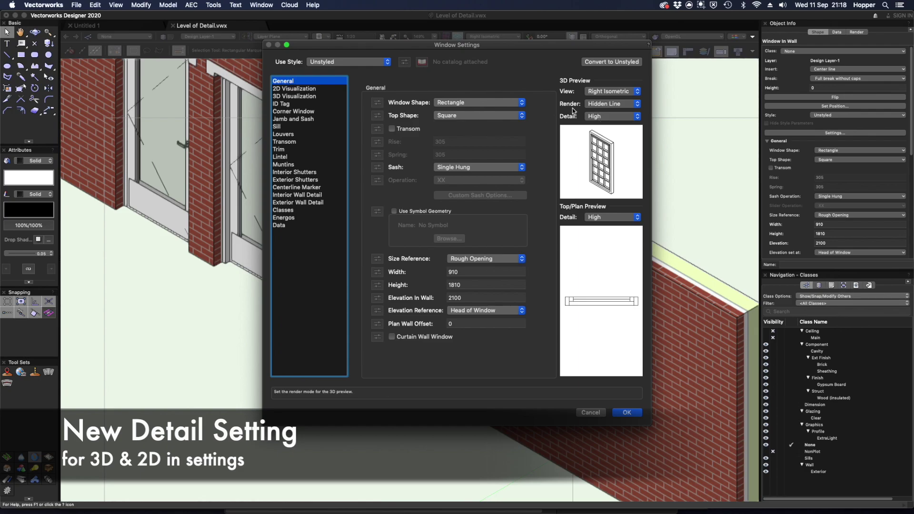
click(604, 119)
click(603, 105)
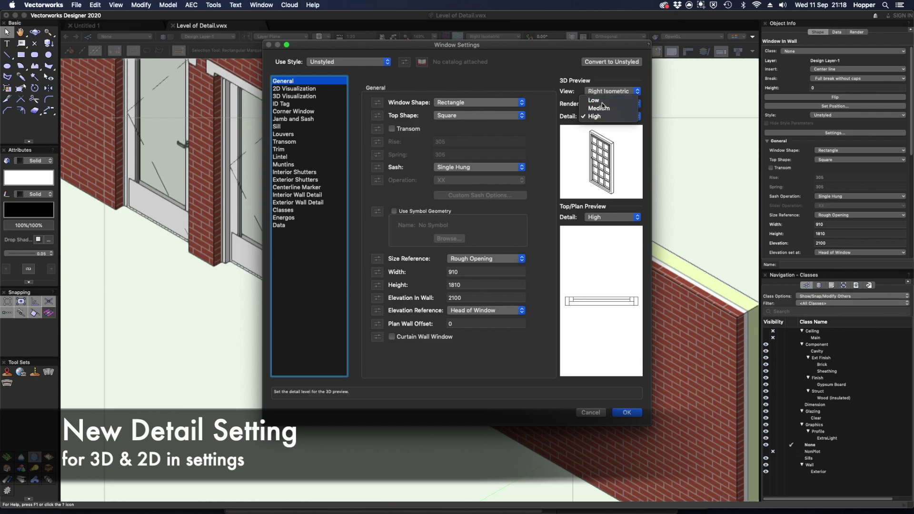
click(607, 119)
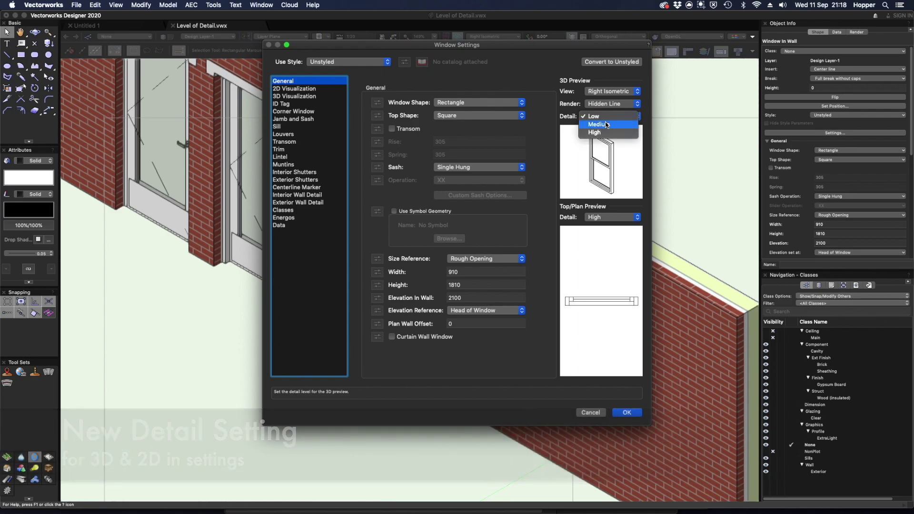
click(604, 124)
click(604, 116)
click(604, 124)
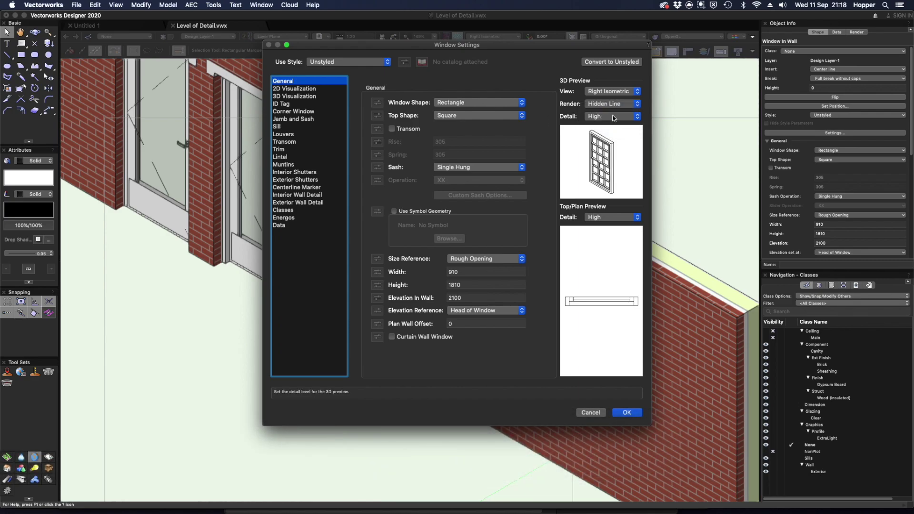
Cycle the Top/Plan preview detail through Medium back to High, then view 2D Visualization settings
click(611, 217)
key(Escape)
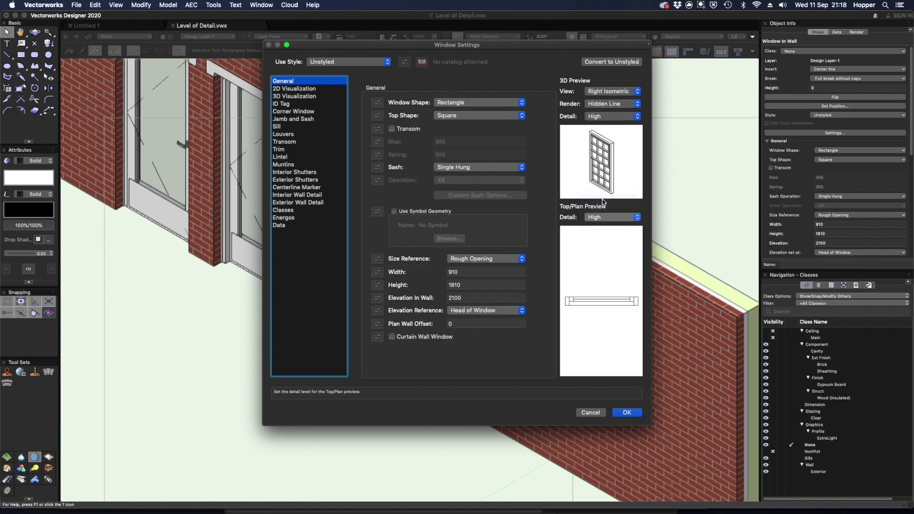
click(608, 217)
click(601, 210)
click(604, 217)
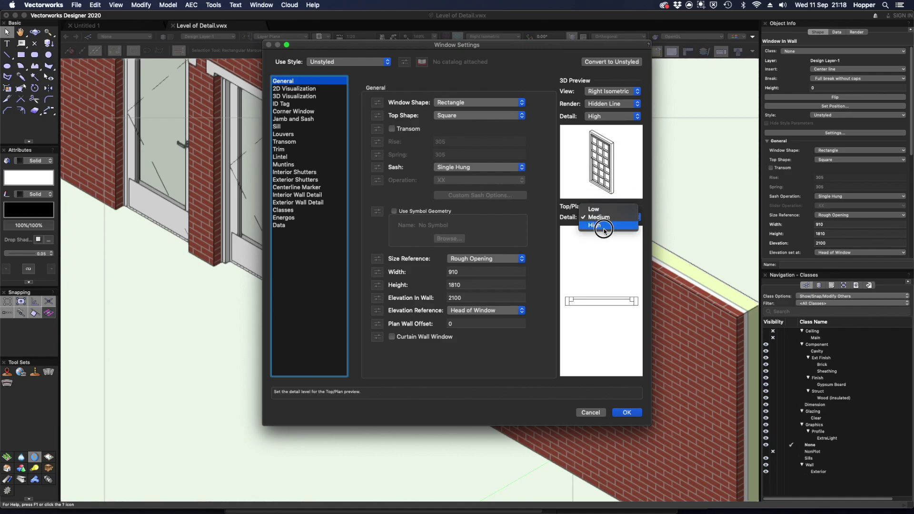
click(603, 225)
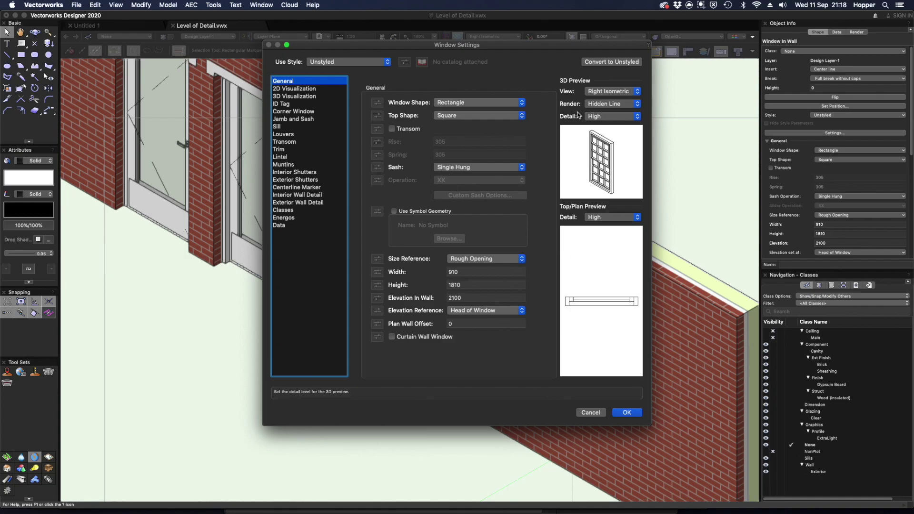
click(288, 89)
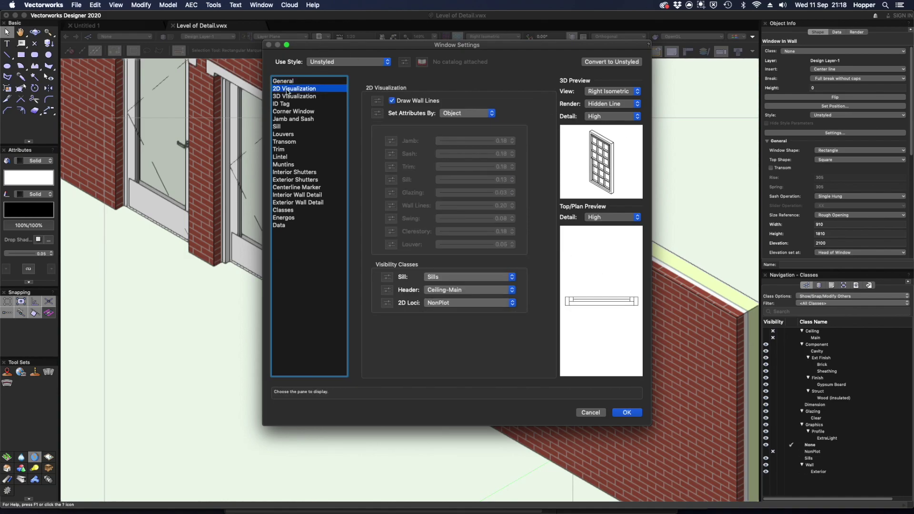
Review the window's 3D Visualization, ID Tag, Corner Window, Jamb and Sash, Sill and Louvers settings
click(287, 96)
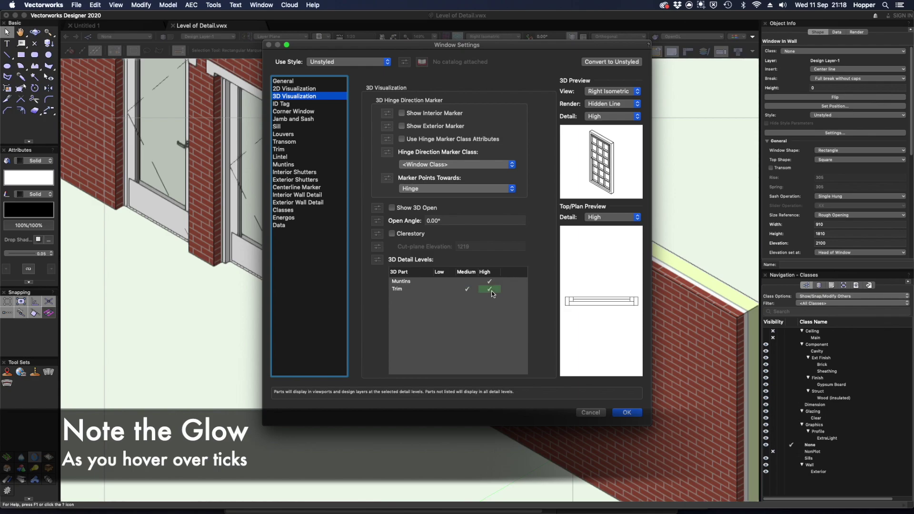
click(288, 104)
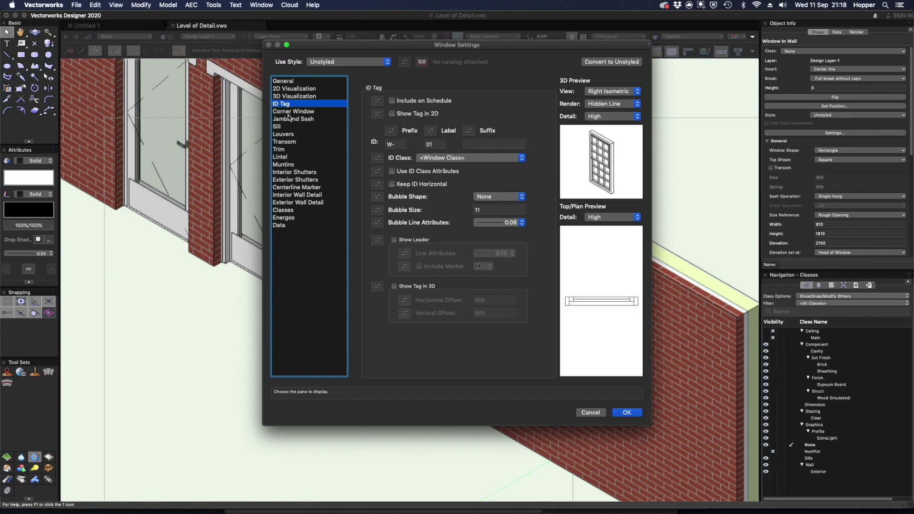
click(288, 111)
click(291, 119)
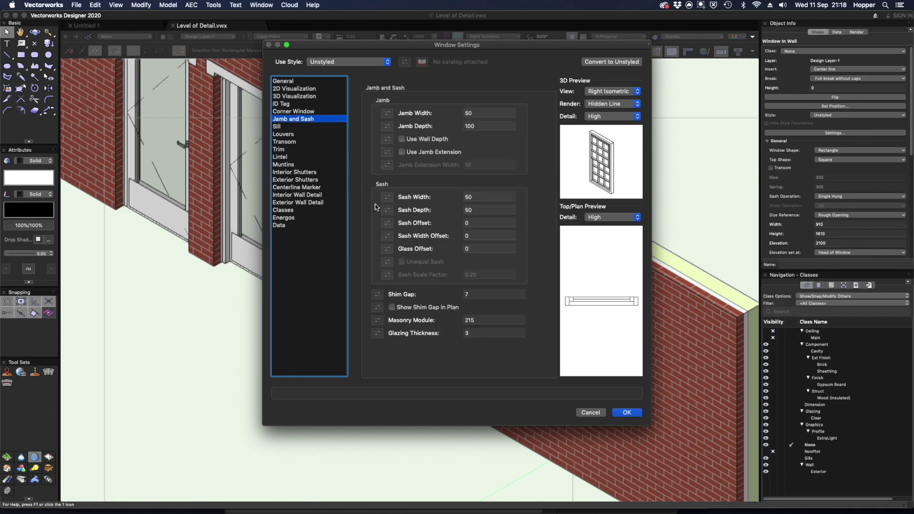
click(288, 127)
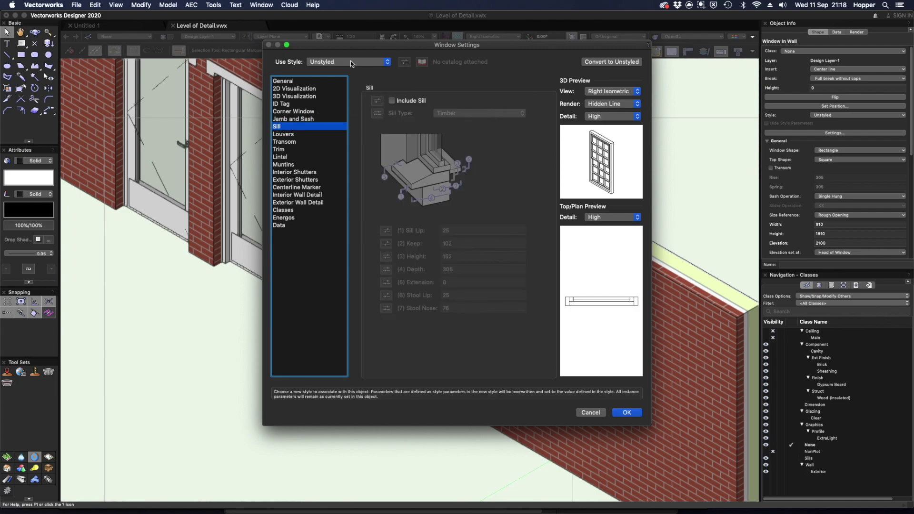
click(283, 134)
Step through the Transom, Trim and Exterior Shutters settings, then accept the Window Settings
key(Down)
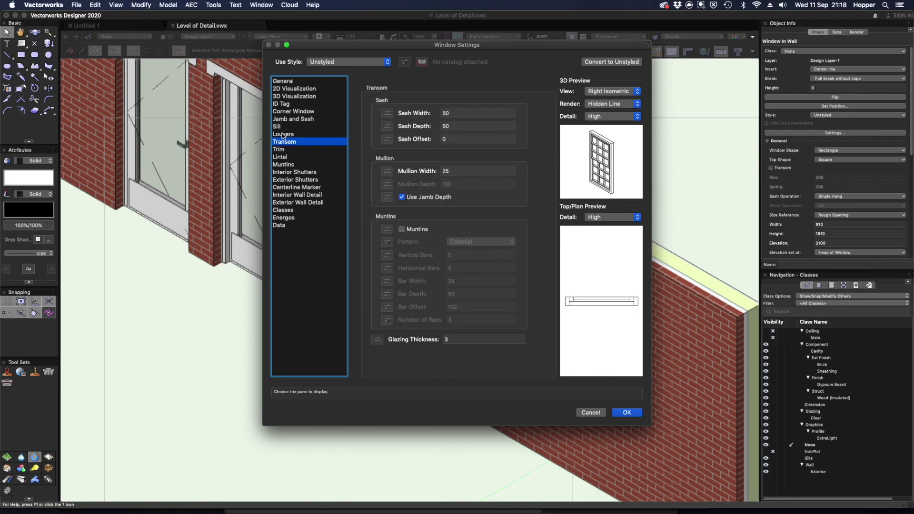
key(Down)
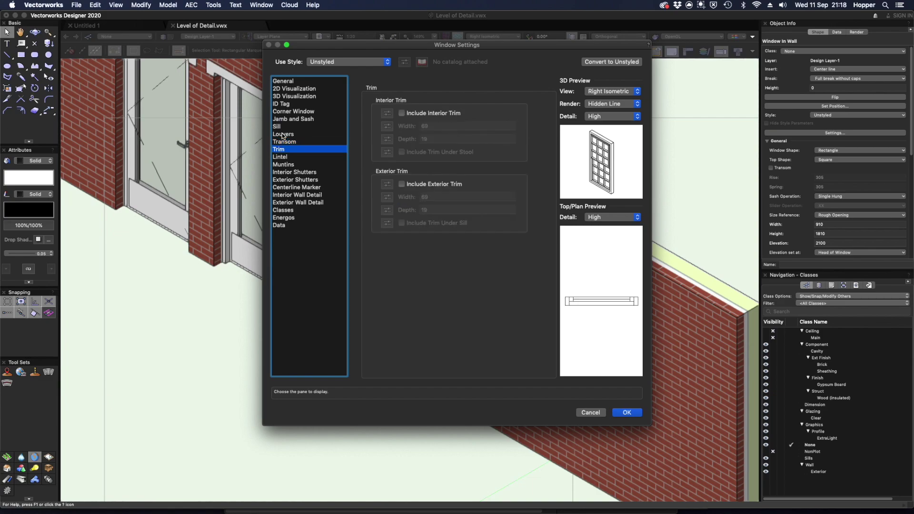
key(Down)
key(Down)
key(Down)
key(Down)
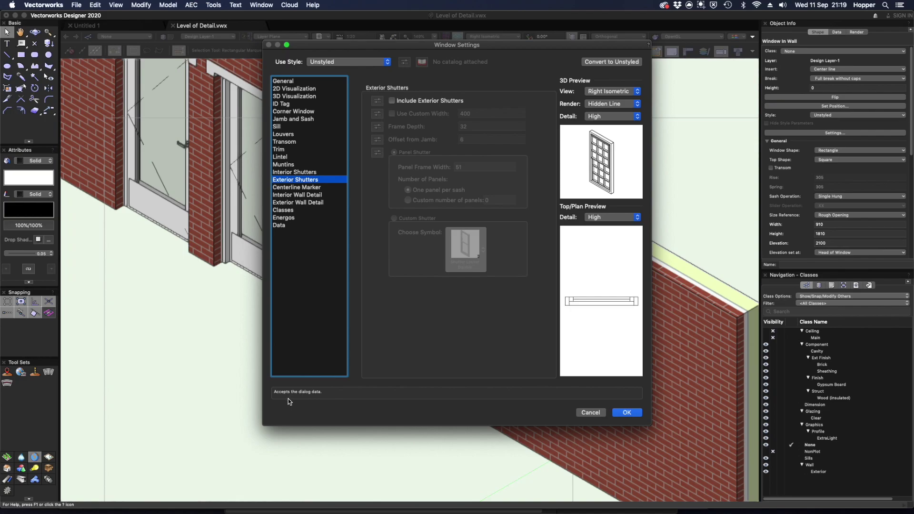
key(Return)
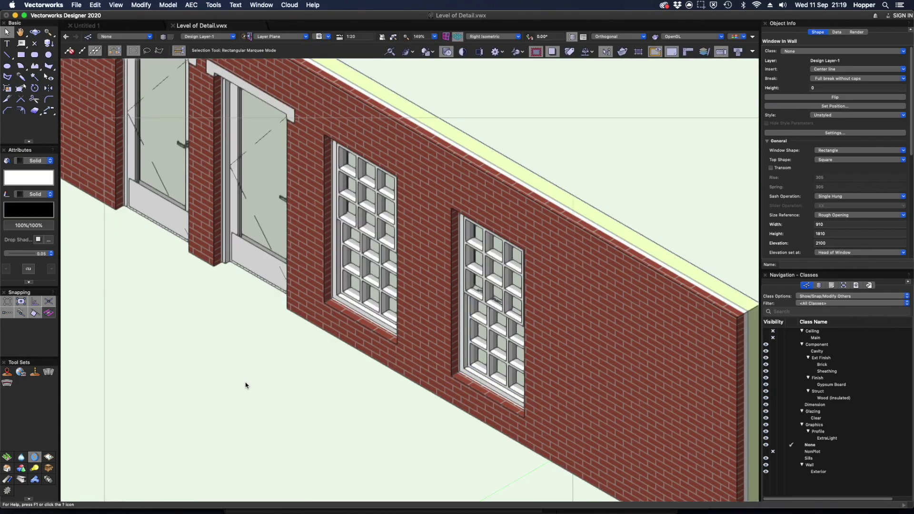
Return to the Top/Plan wireframe view, deselect the window and fit the page in view
key(F5)
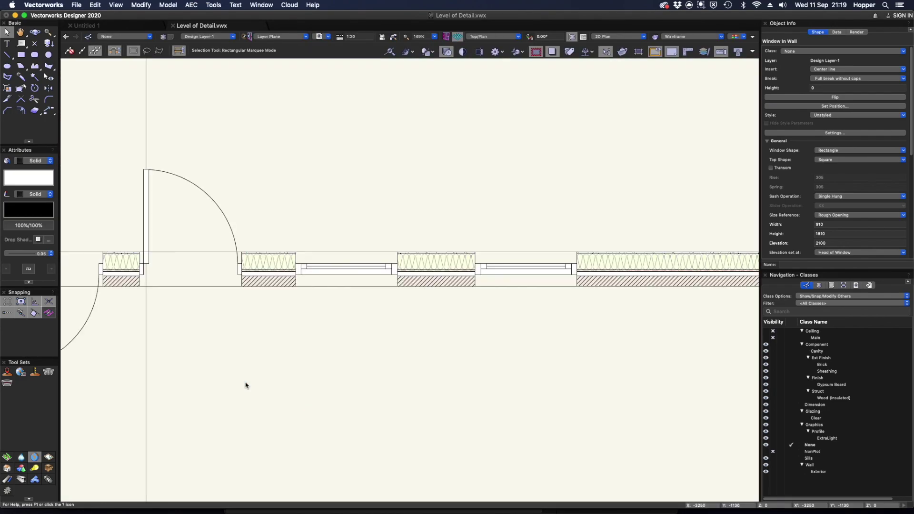
click(246, 386)
key(super+4)
Set the design layer scale to 1:100 and zoom in on the wall plan
click(340, 38)
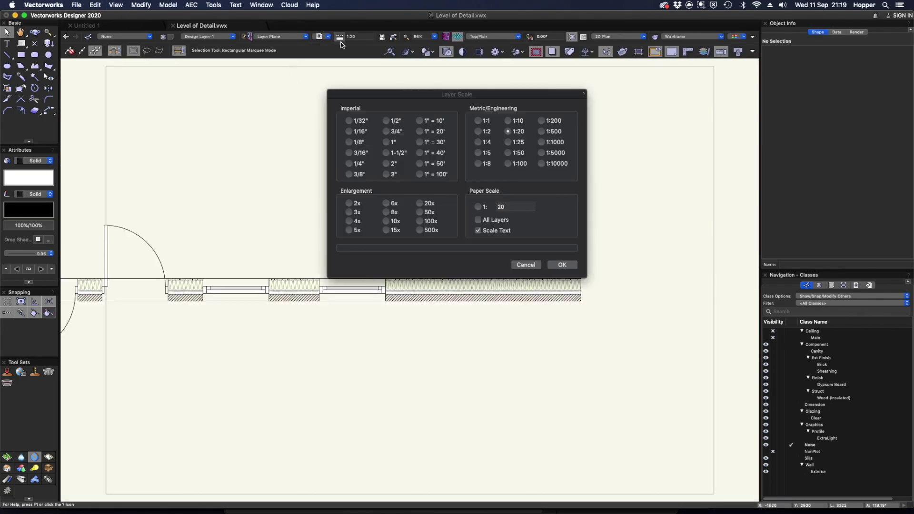
click(508, 163)
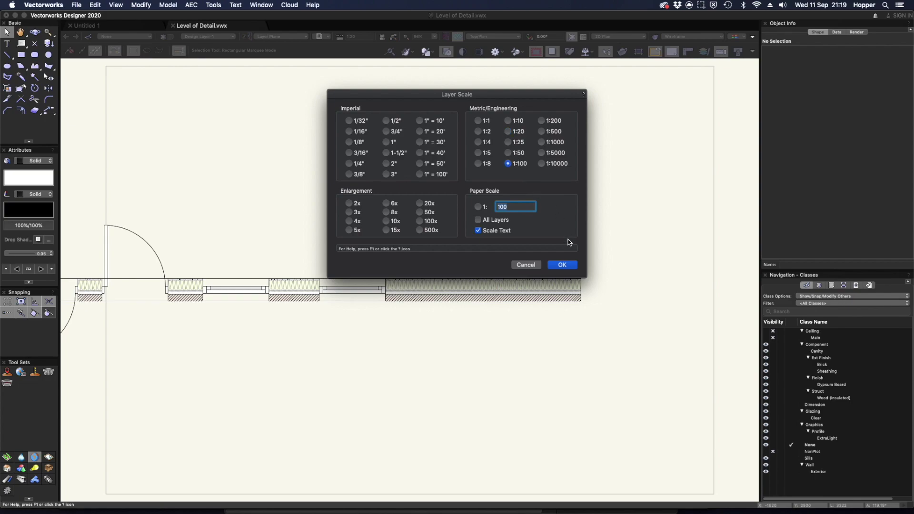
click(562, 265)
scroll(374, 282, up, 5)
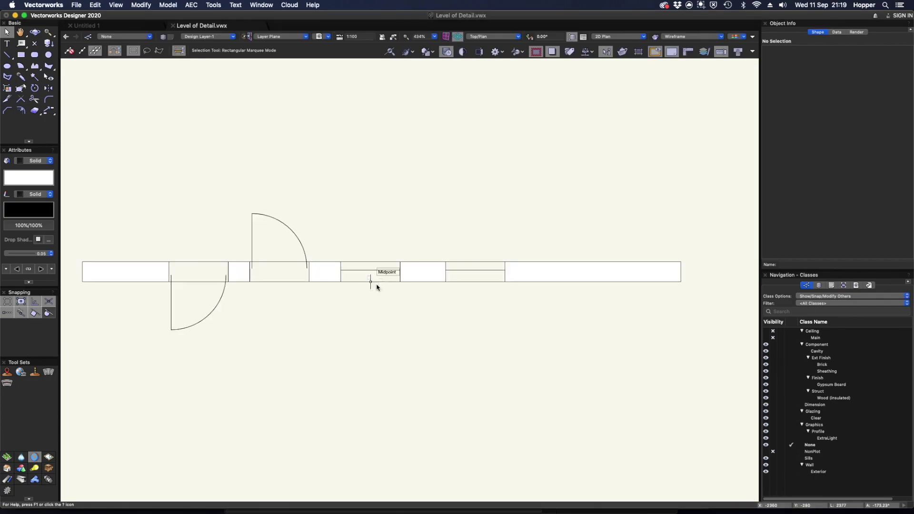
click(721, 52)
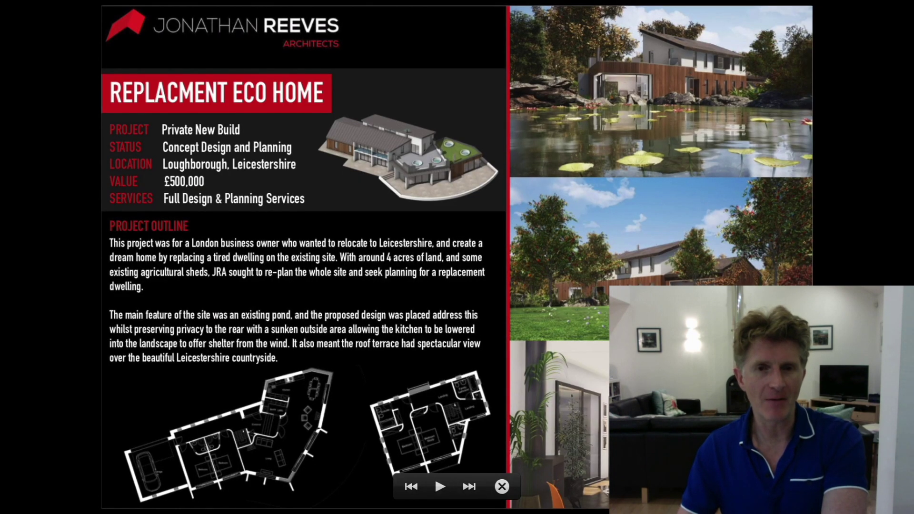
key(Right)
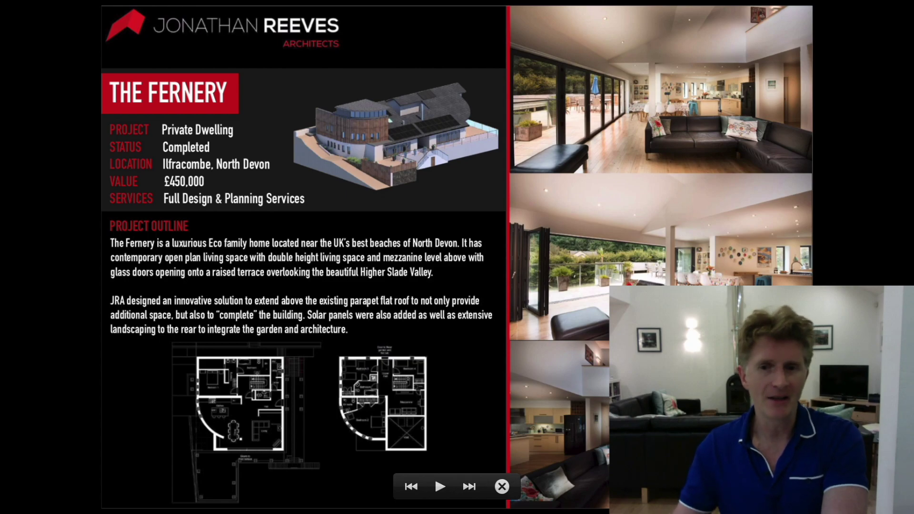
Advance the slideshow past The Fernery, Field Lodge Gardens and Oyster Catchers to Woodlands Farm
key(Right)
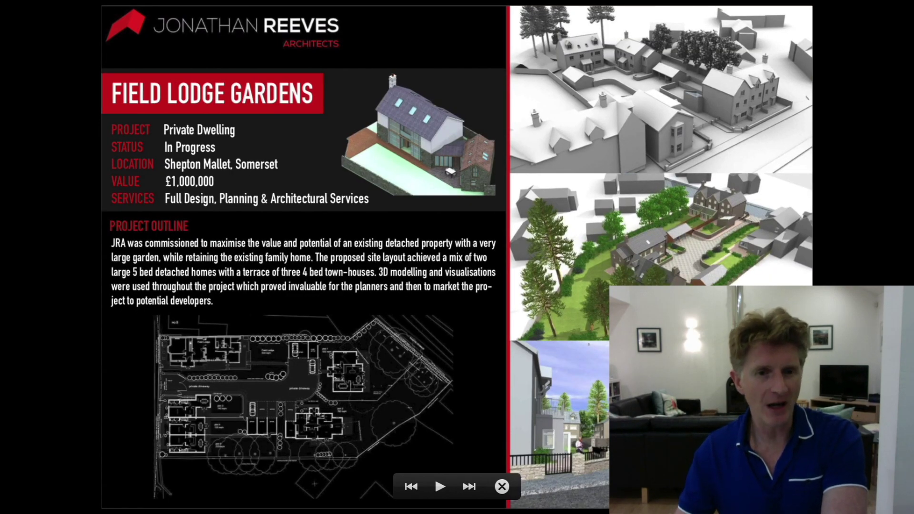
key(Right)
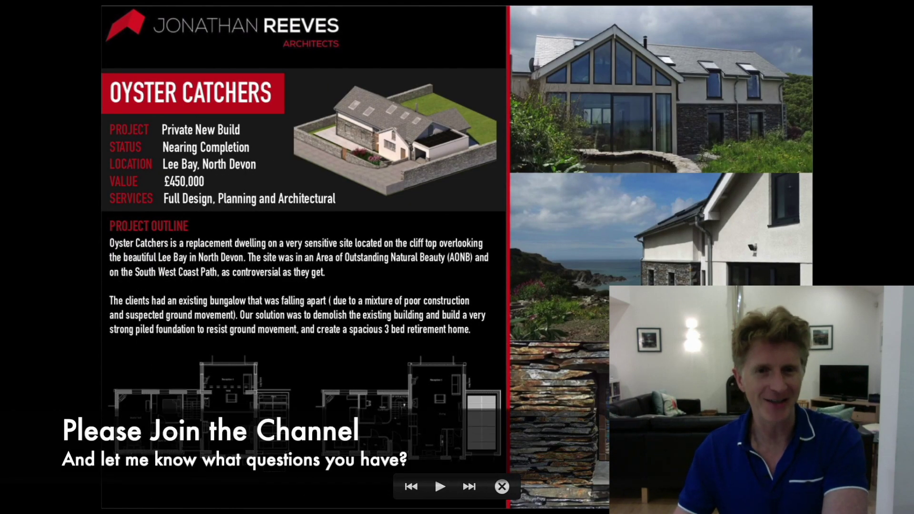
key(Right)
key(Right)
key(Right)
key(Right)
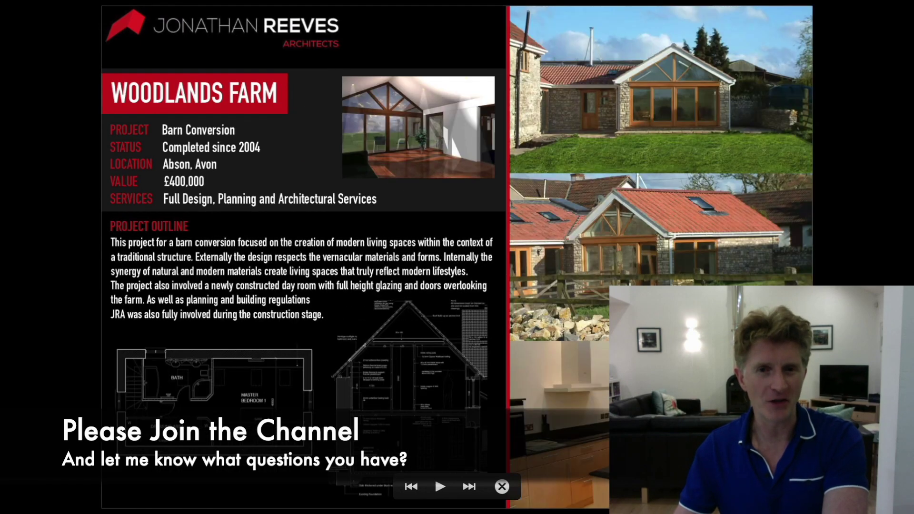